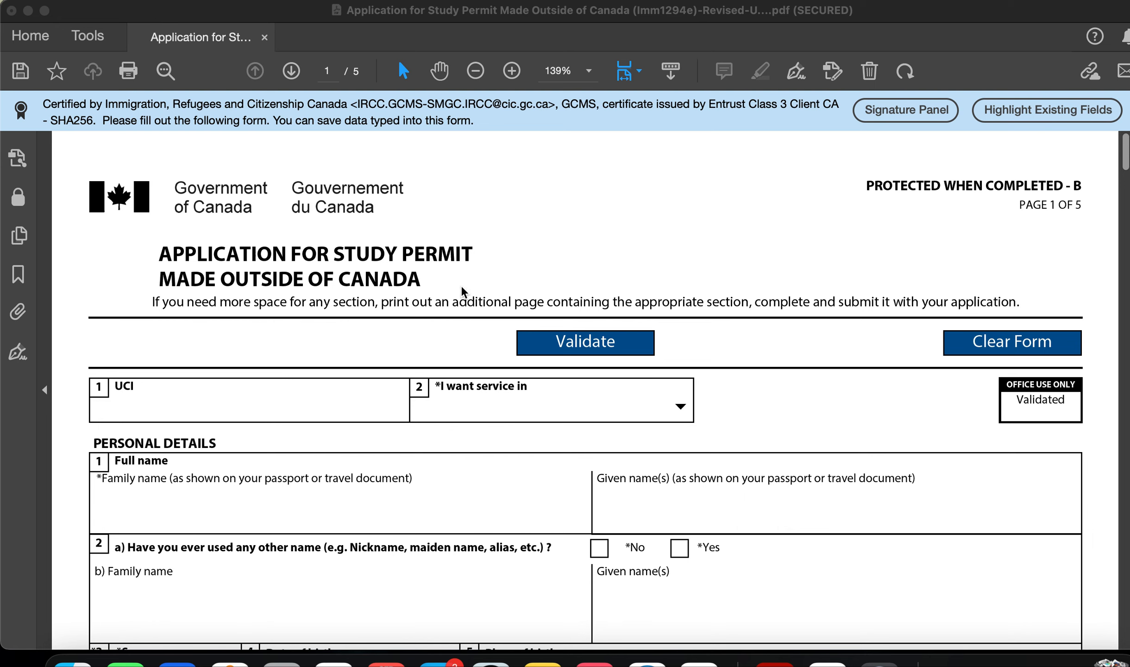
# Step: Leave the UCI field blank and choose English in the 'I want service in' dropdown
pyautogui.scroll(-4, 464, 287)
pyautogui.scroll(3, 465, 287)
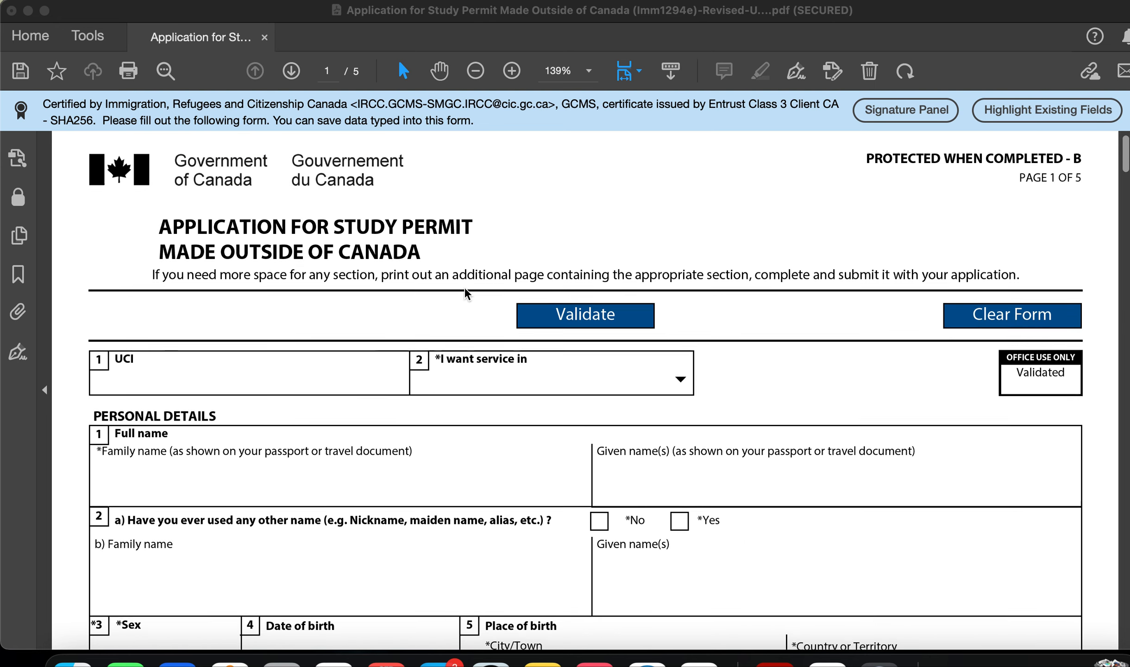
pyautogui.scroll(-2, 464, 288)
pyautogui.click(140, 316)
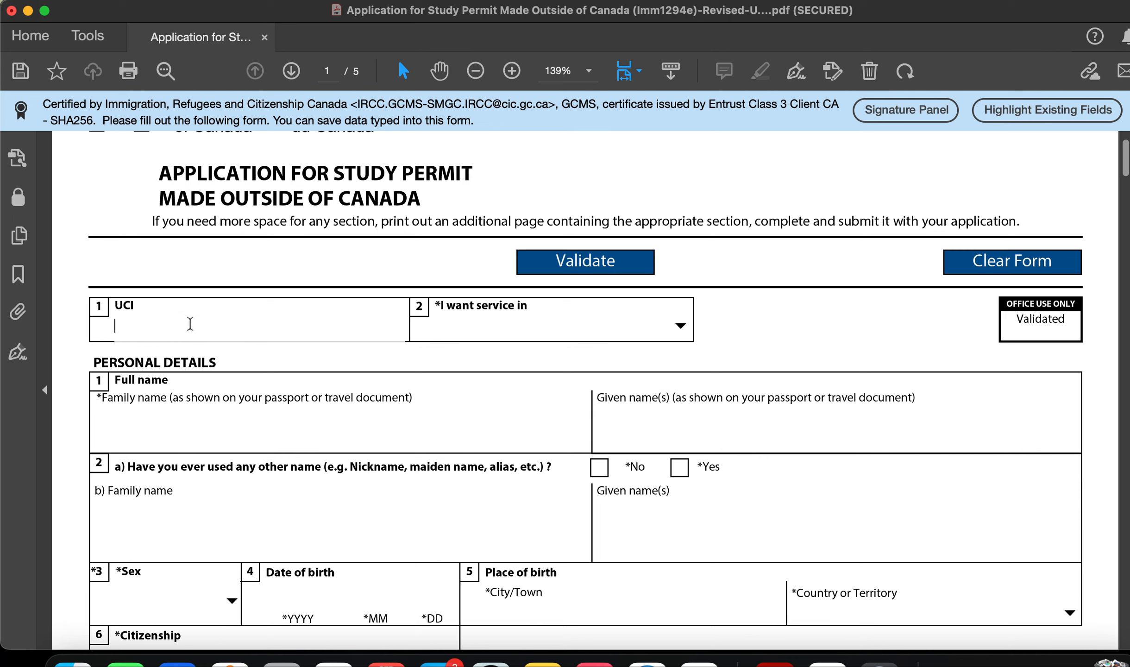
pyautogui.click(380, 270)
pyautogui.click(680, 324)
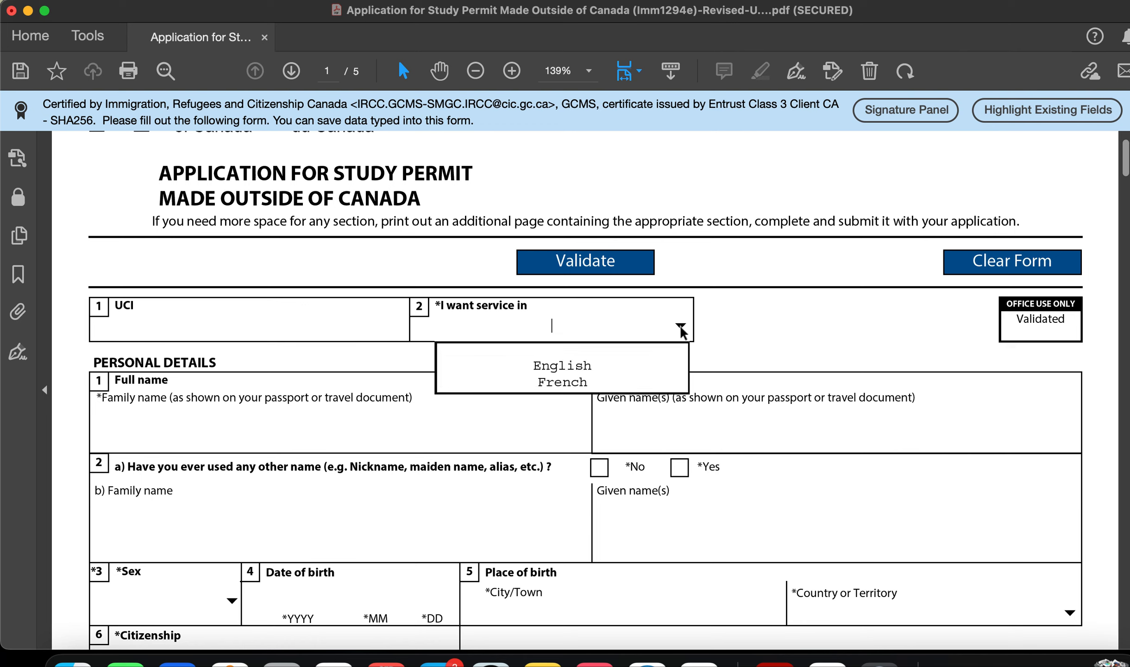
pyautogui.click(646, 366)
pyautogui.click(302, 437)
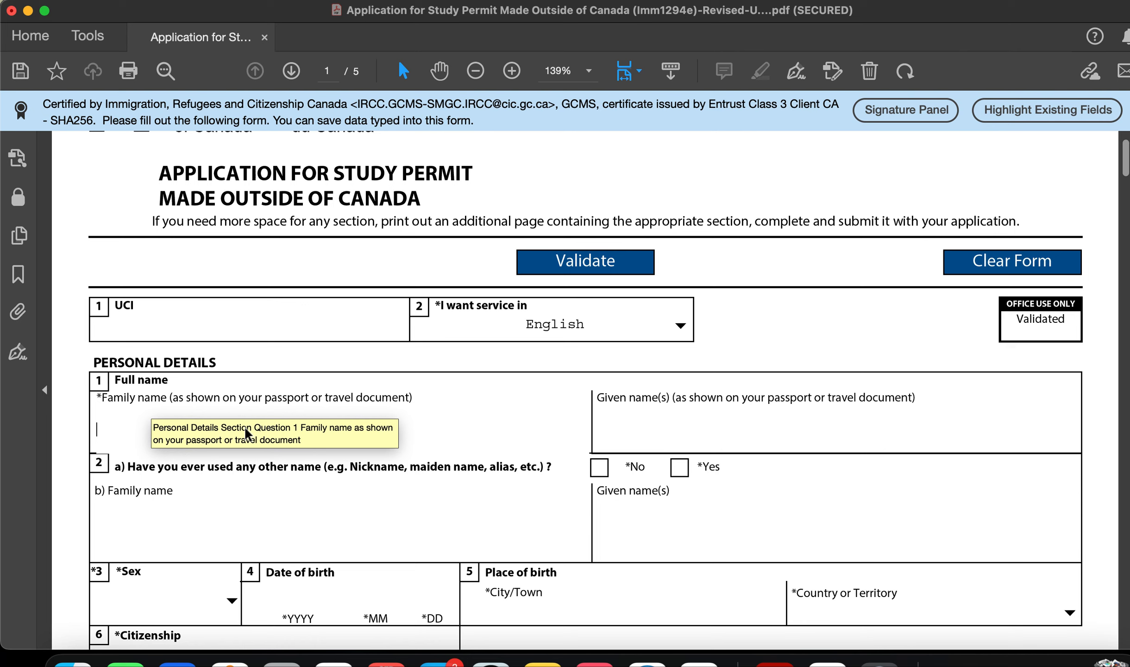
# Step: Enter the applicant's family and given names and answer No to having used other names
pyautogui.write('ABX')
pyautogui.click(675, 435)
pyautogui.write('XHS')
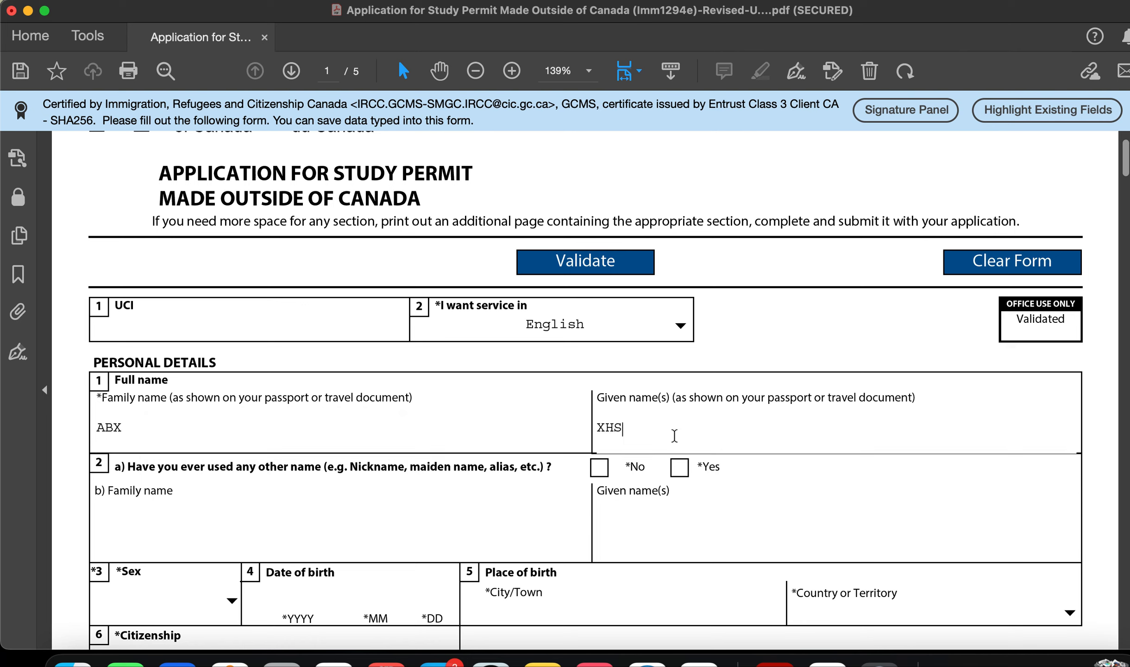
pyautogui.scroll(-3, 538, 402)
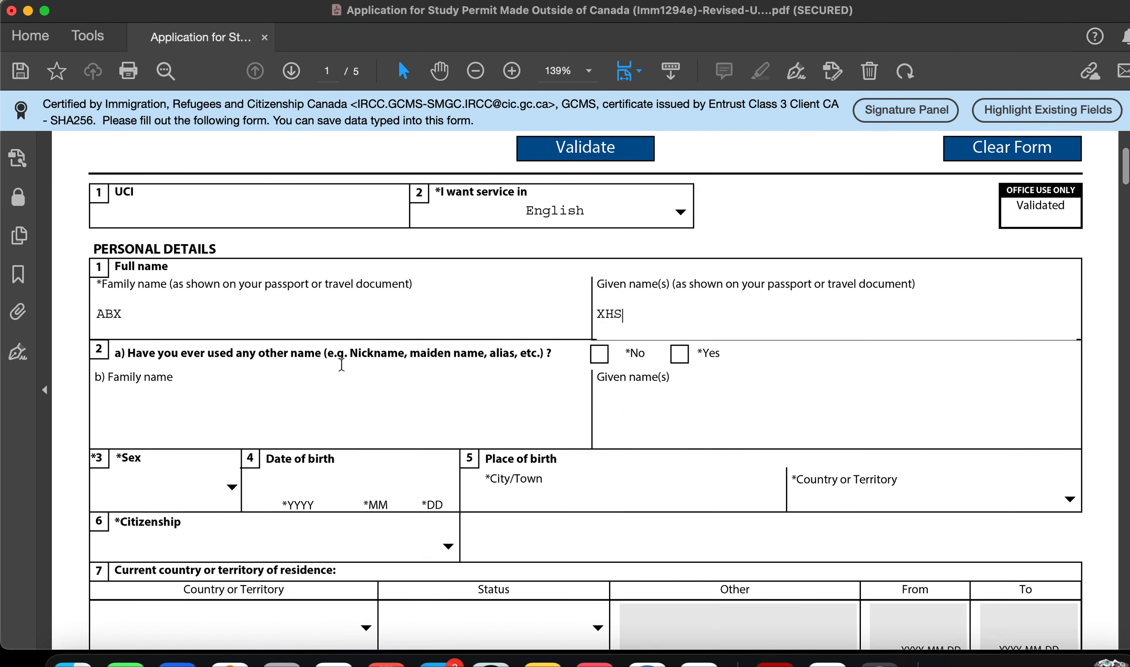
pyautogui.click(599, 354)
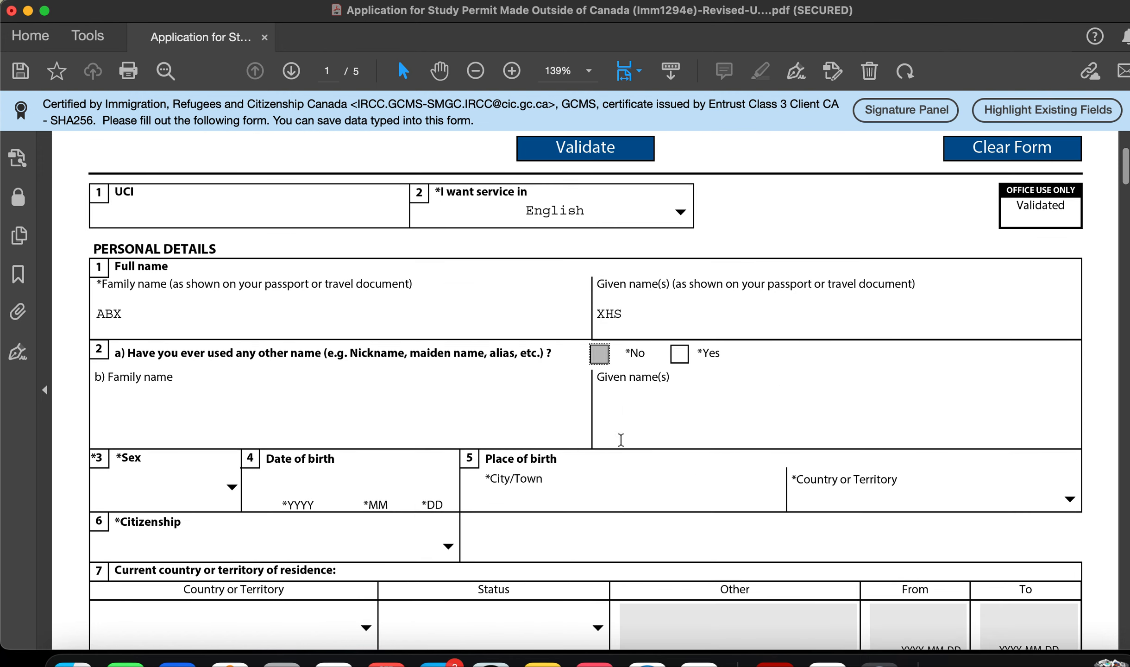
# Step: Choose Female as sex, enter birth year 232, and type BENGALURU as birth city
pyautogui.scroll(-4, 621, 439)
pyautogui.click(232, 323)
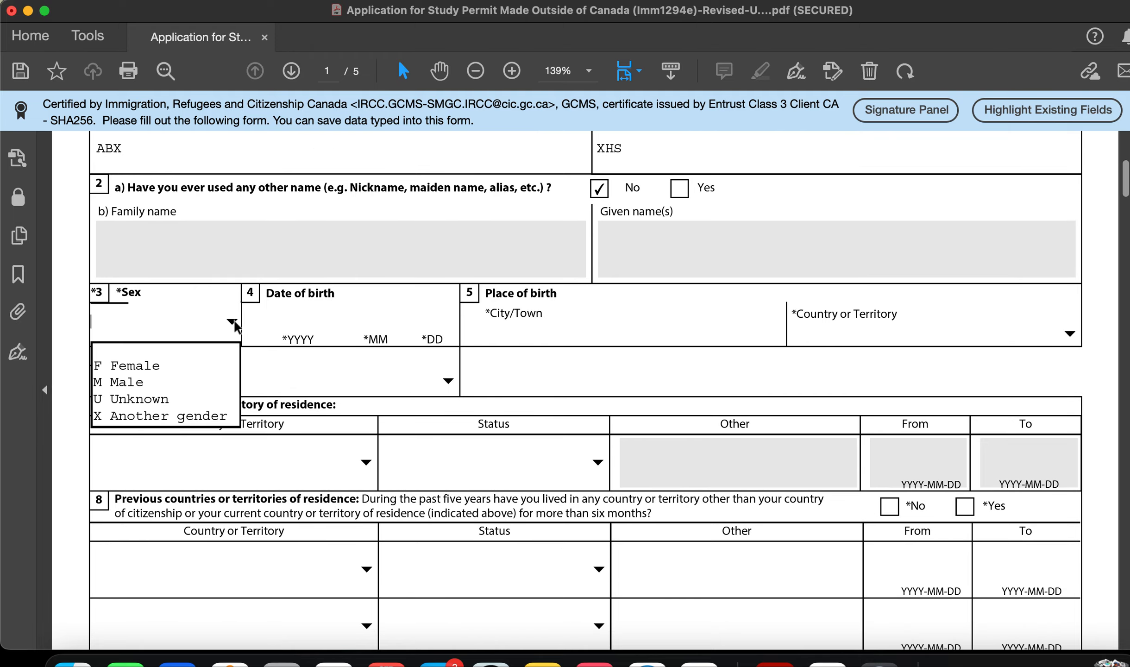
pyautogui.click(213, 364)
pyautogui.click(281, 323)
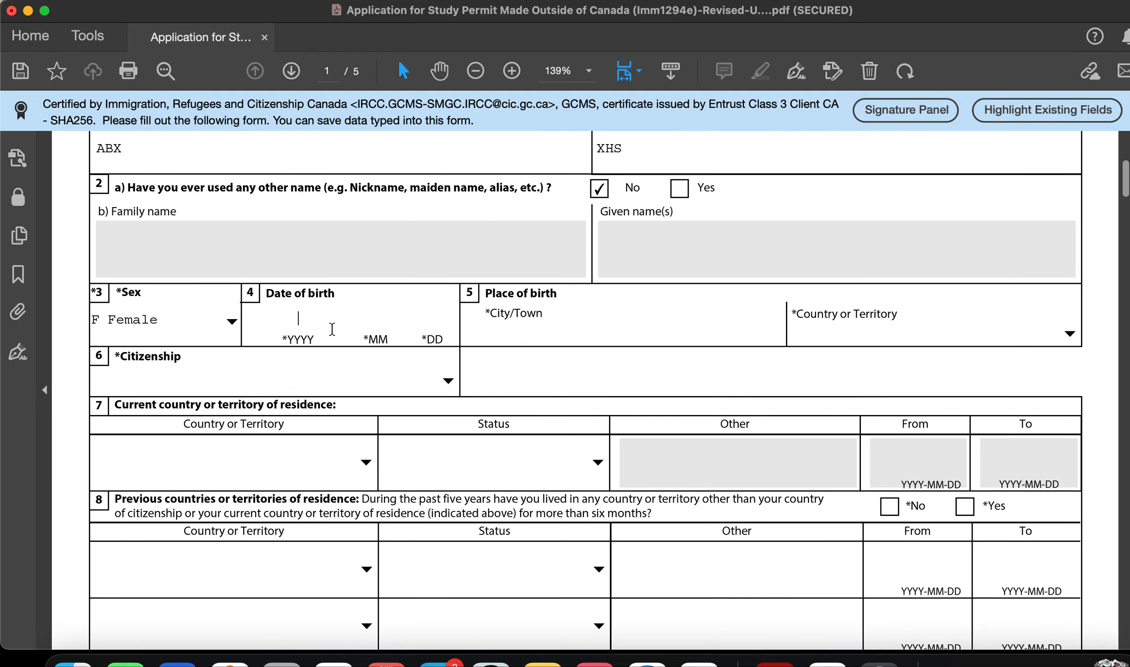
pyautogui.write('232')
pyautogui.click(368, 323)
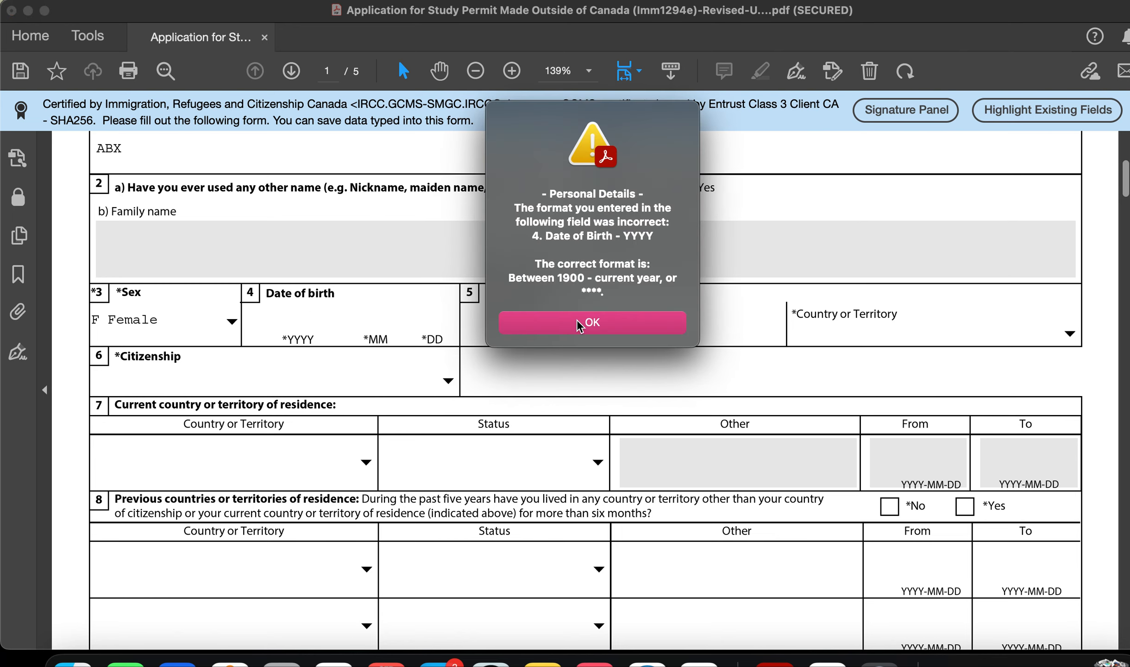
pyautogui.click(579, 323)
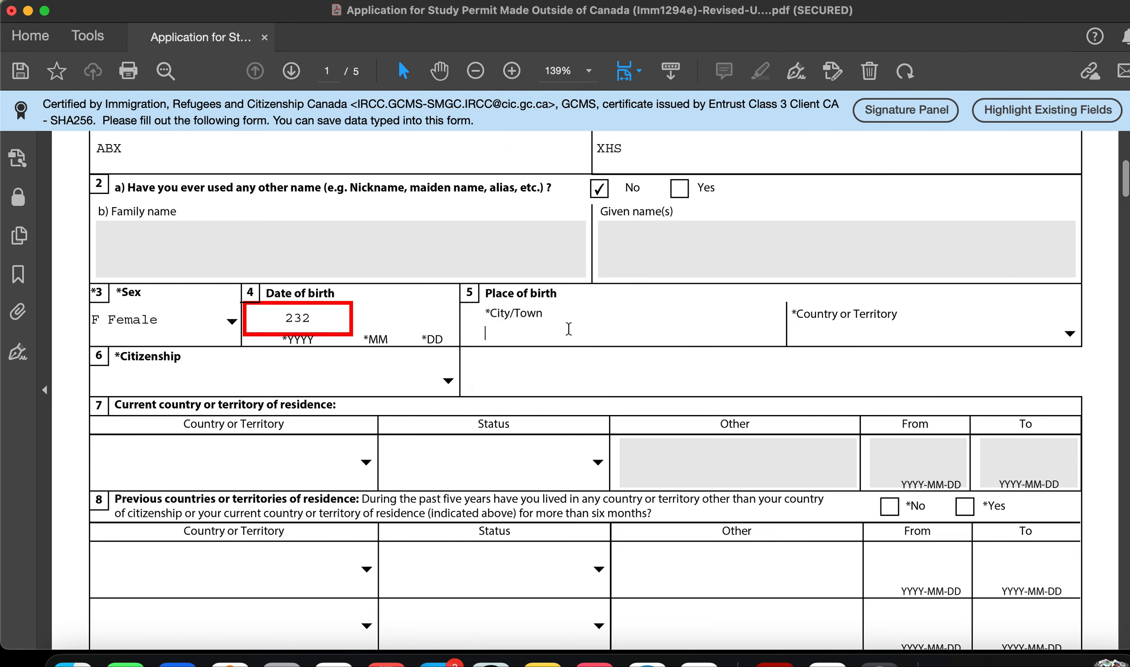
pyautogui.write('BENGALURU')
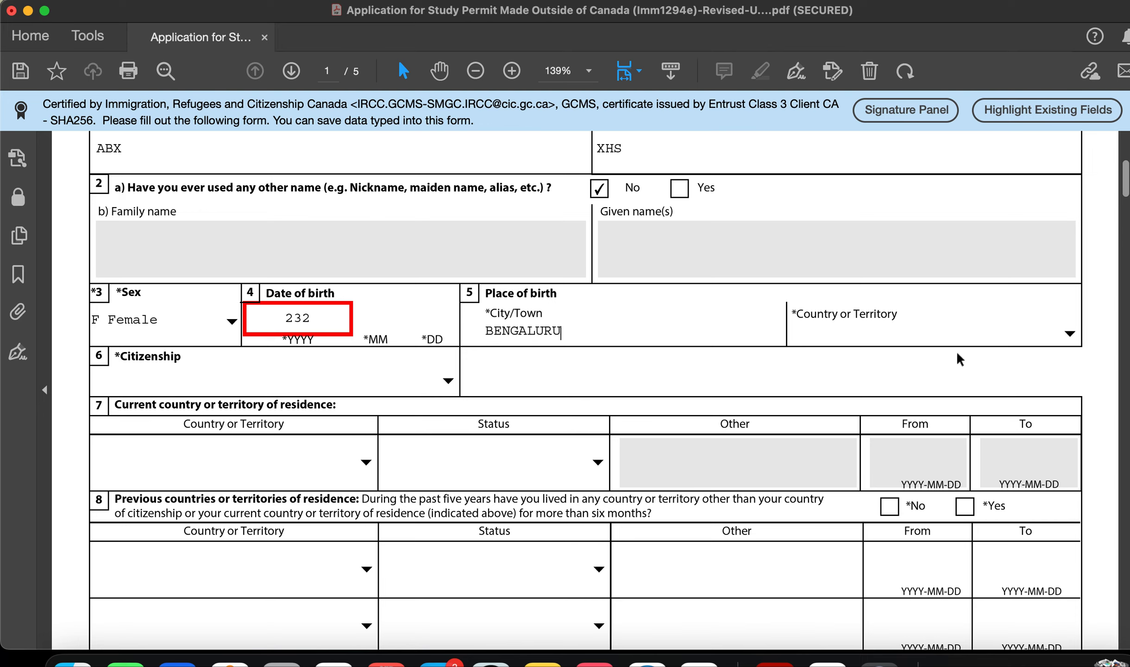
# Step: Set the country of birth to India
pyautogui.click(952, 336)
pyautogui.click(1070, 334)
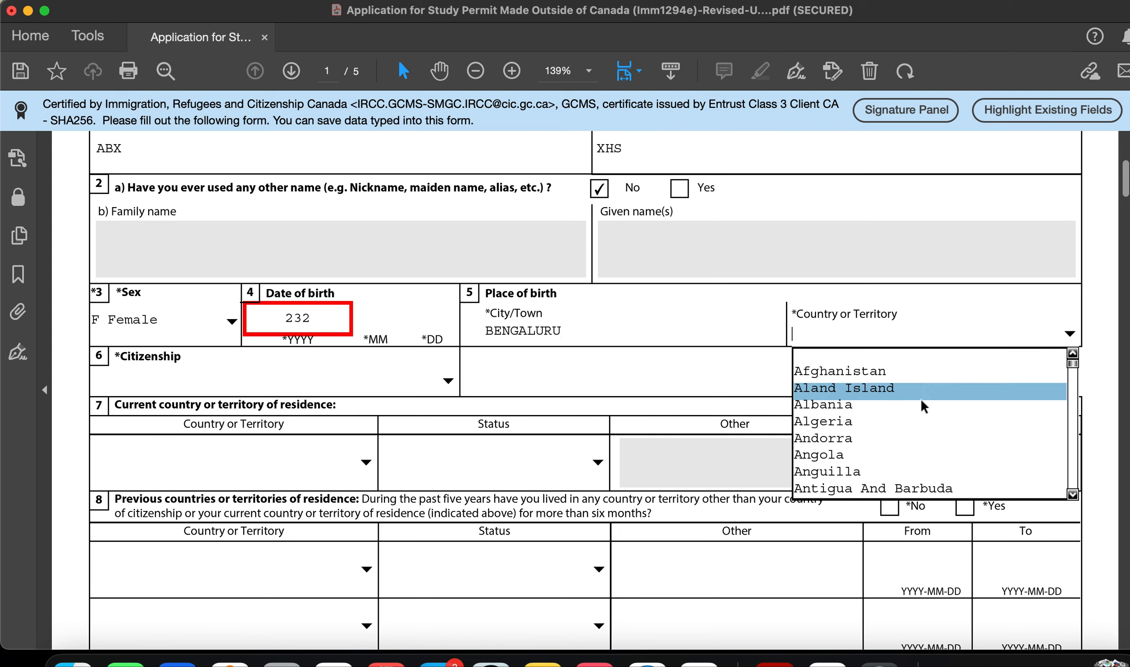
pyautogui.write('Iceland')
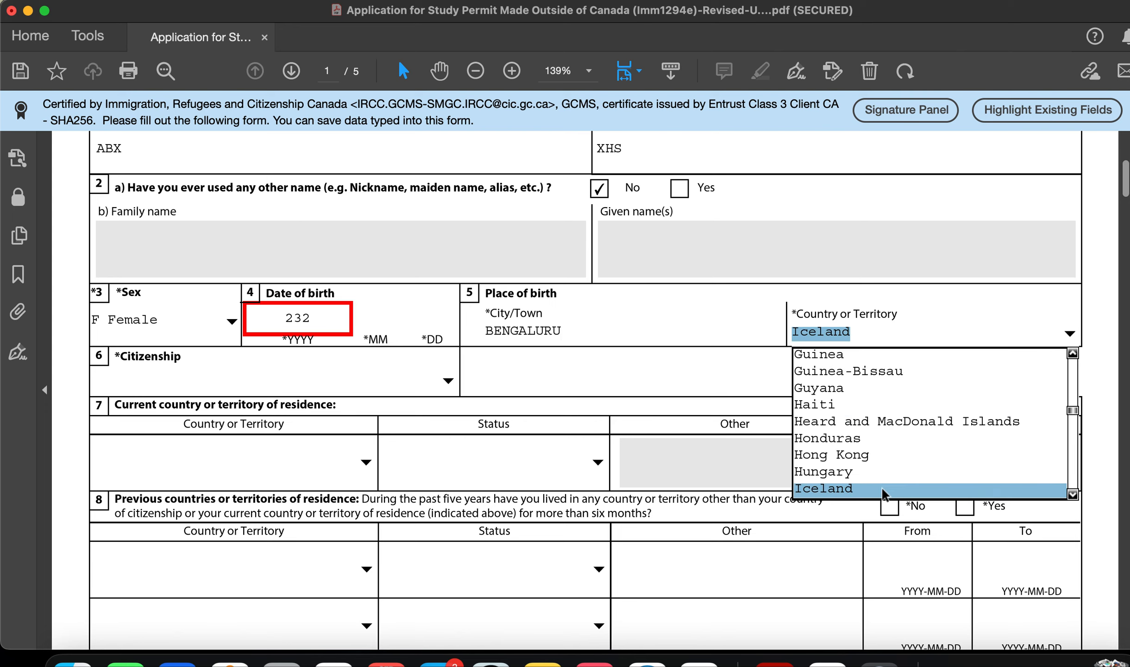
pyautogui.scroll(-2, 881, 486)
pyautogui.click(891, 455)
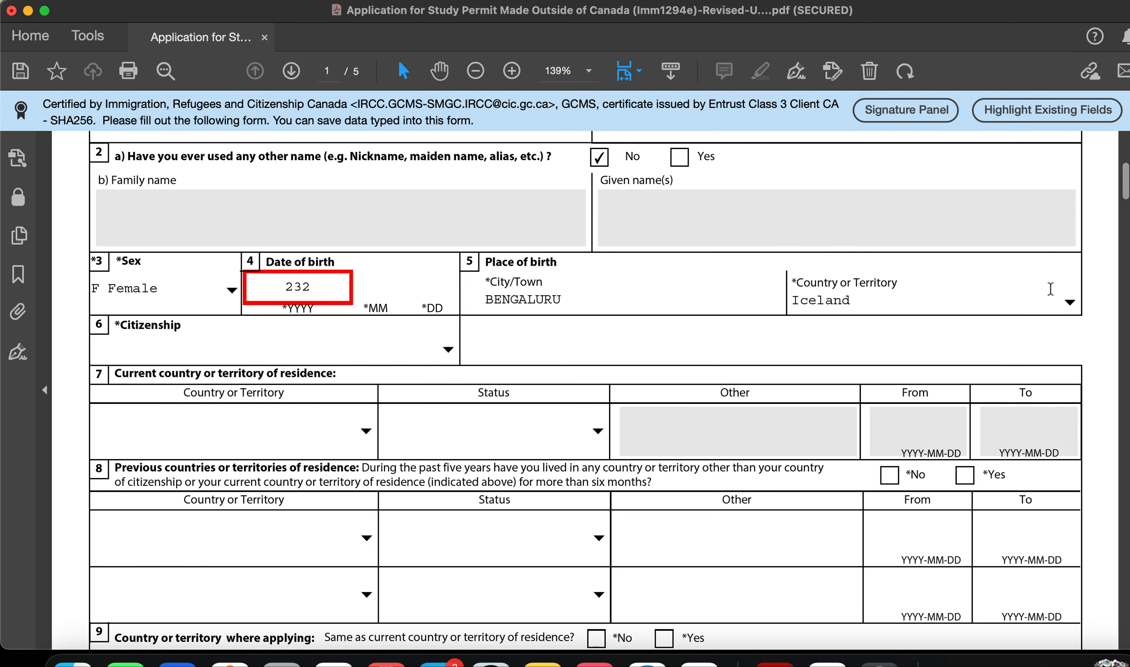
pyautogui.click(1072, 299)
pyautogui.scroll(-3, 934, 403)
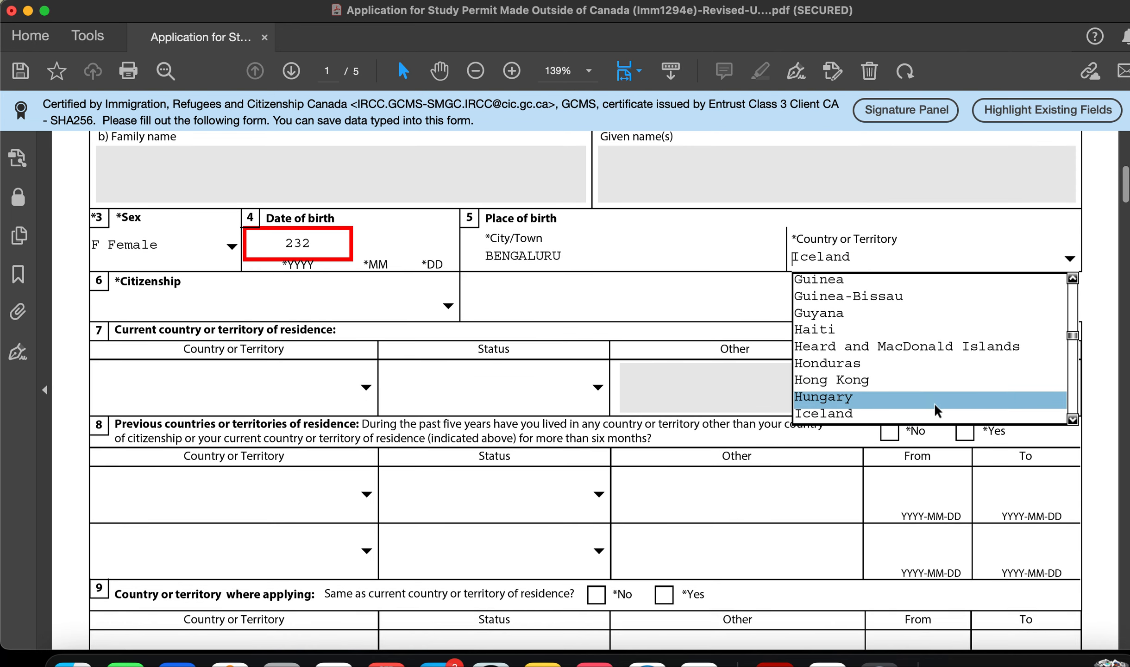
pyautogui.press('Down')
pyautogui.press('Down')
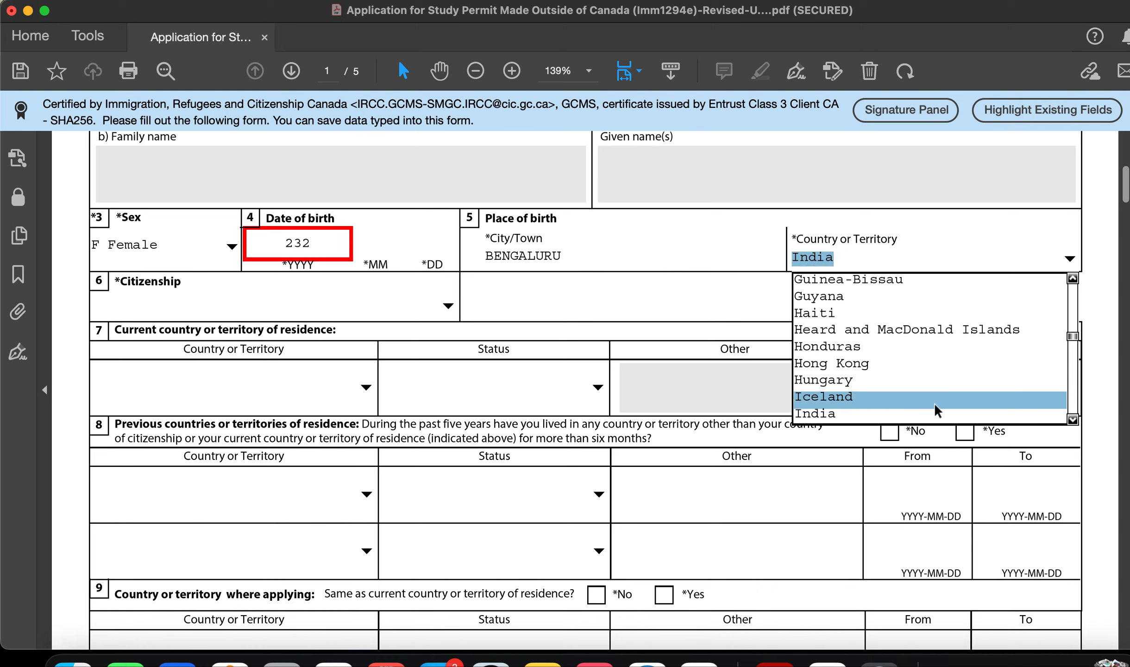
pyautogui.click(934, 403)
pyautogui.click(1070, 258)
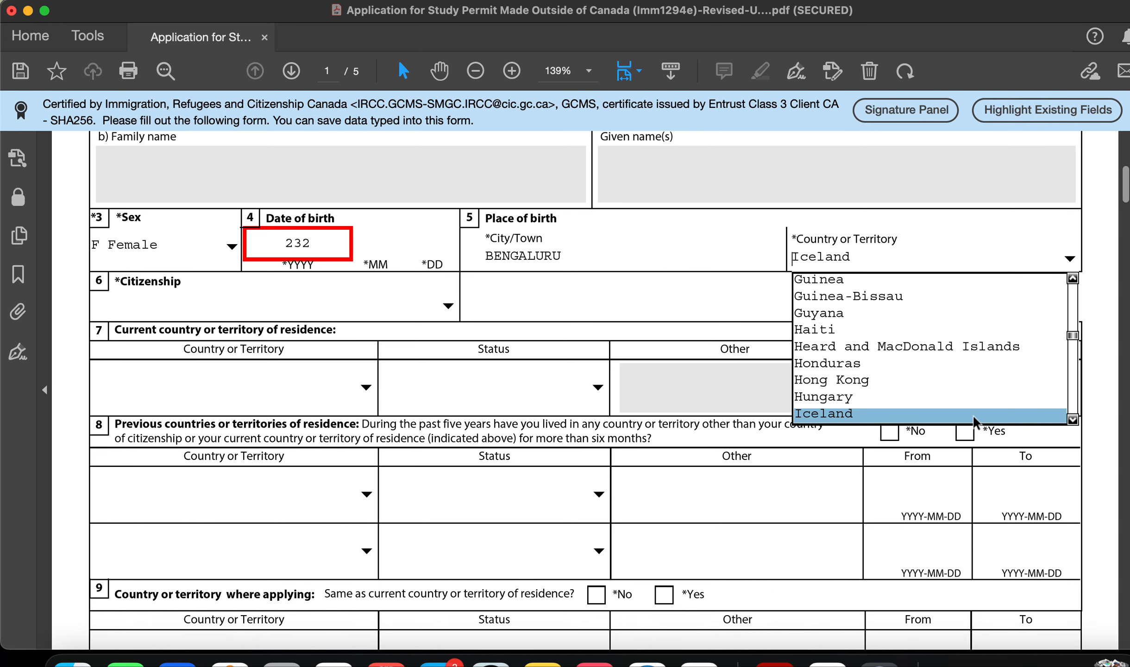
pyautogui.click(1073, 421)
pyautogui.click(1005, 415)
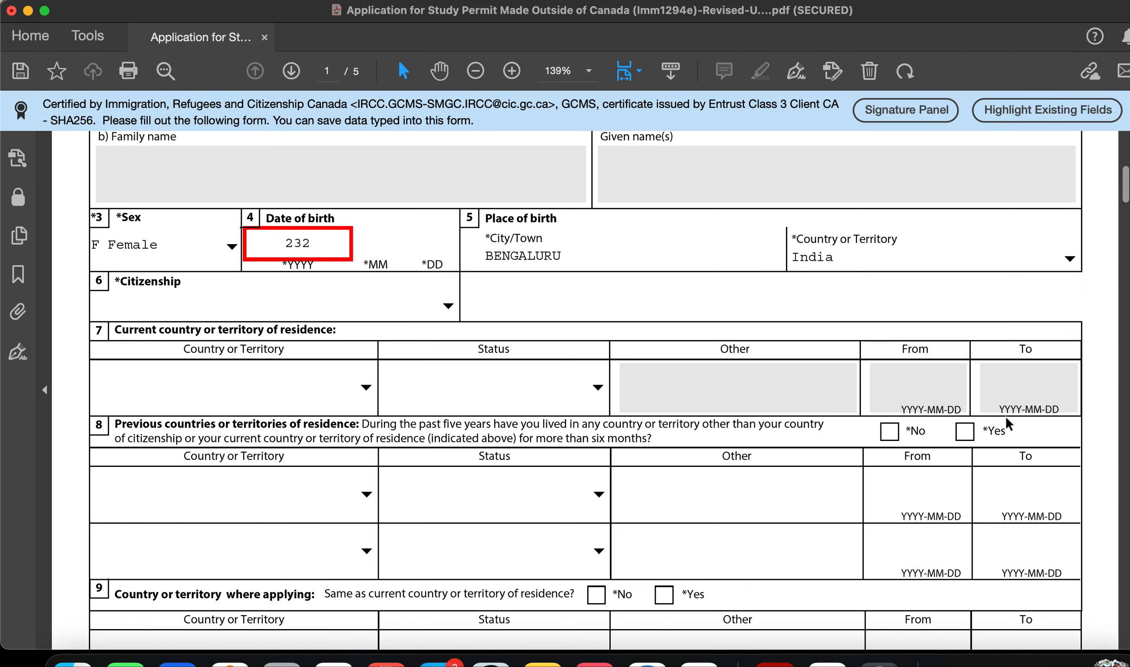
# Step: Set the citizenship to India
pyautogui.click(448, 306)
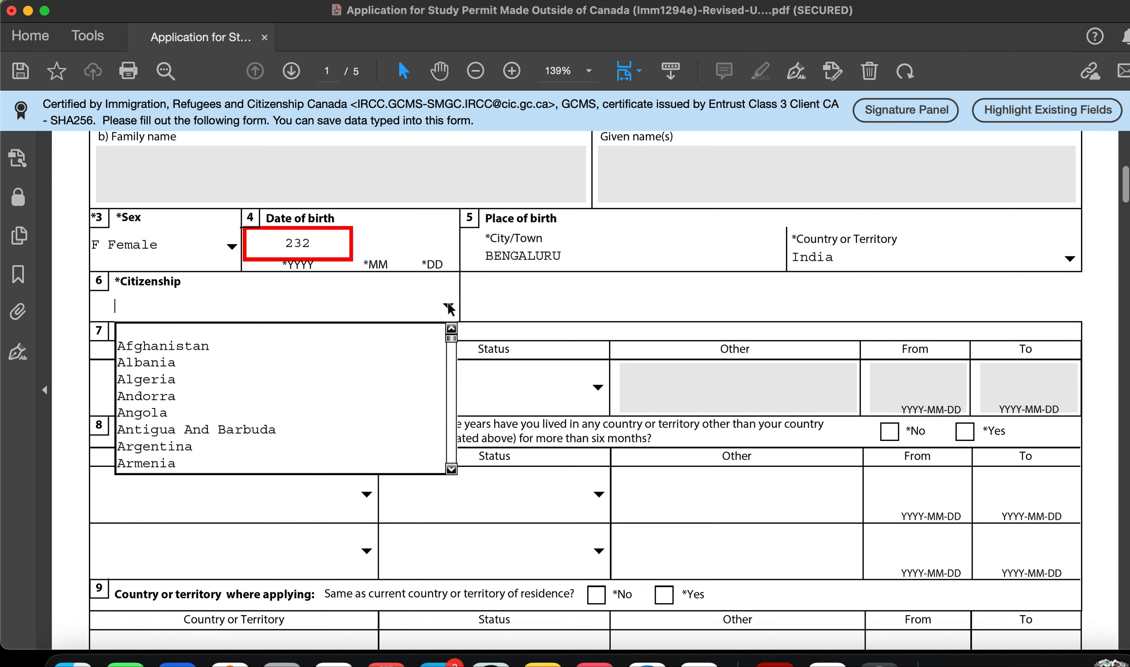
pyautogui.doubleClick(451, 467)
pyautogui.click(451, 468)
pyautogui.tripleClick(451, 468)
pyautogui.tripleClick(451, 468)
pyautogui.doubleClick(451, 467)
pyautogui.doubleClick(451, 468)
pyautogui.press('i')
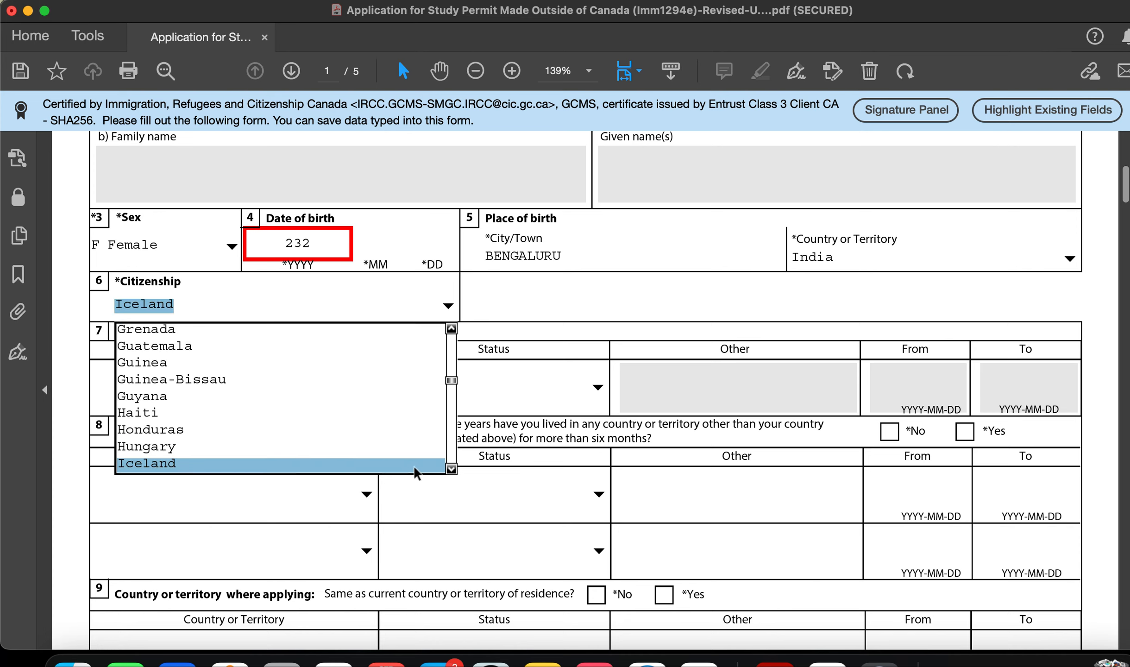
pyautogui.click(452, 467)
pyautogui.click(364, 461)
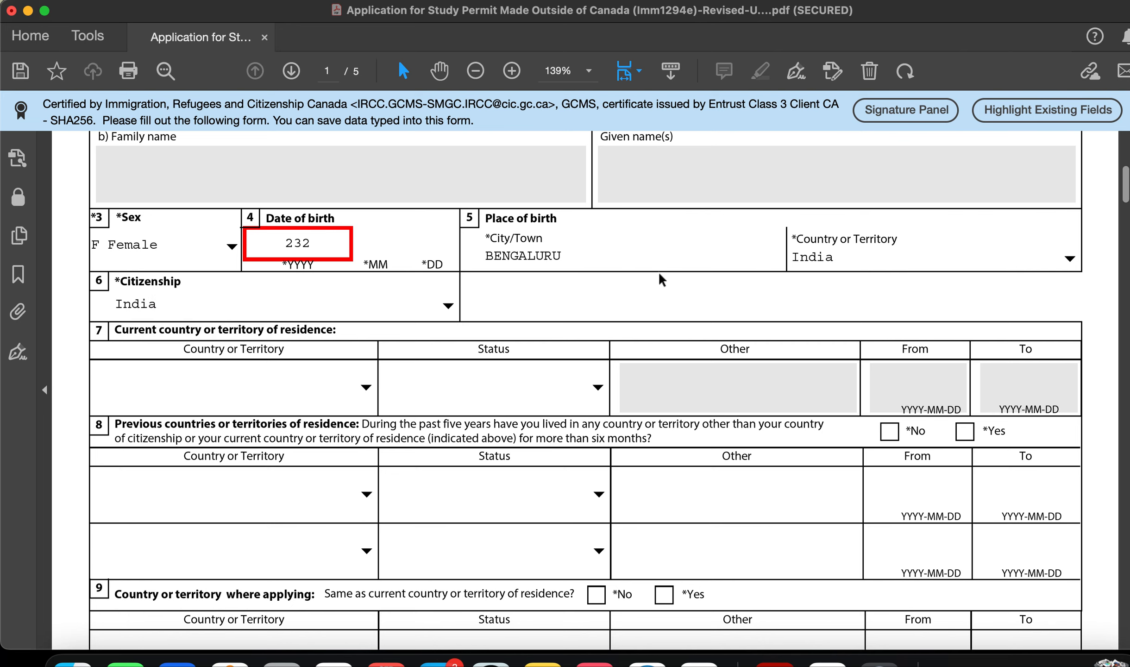
pyautogui.scroll(-5, 660, 274)
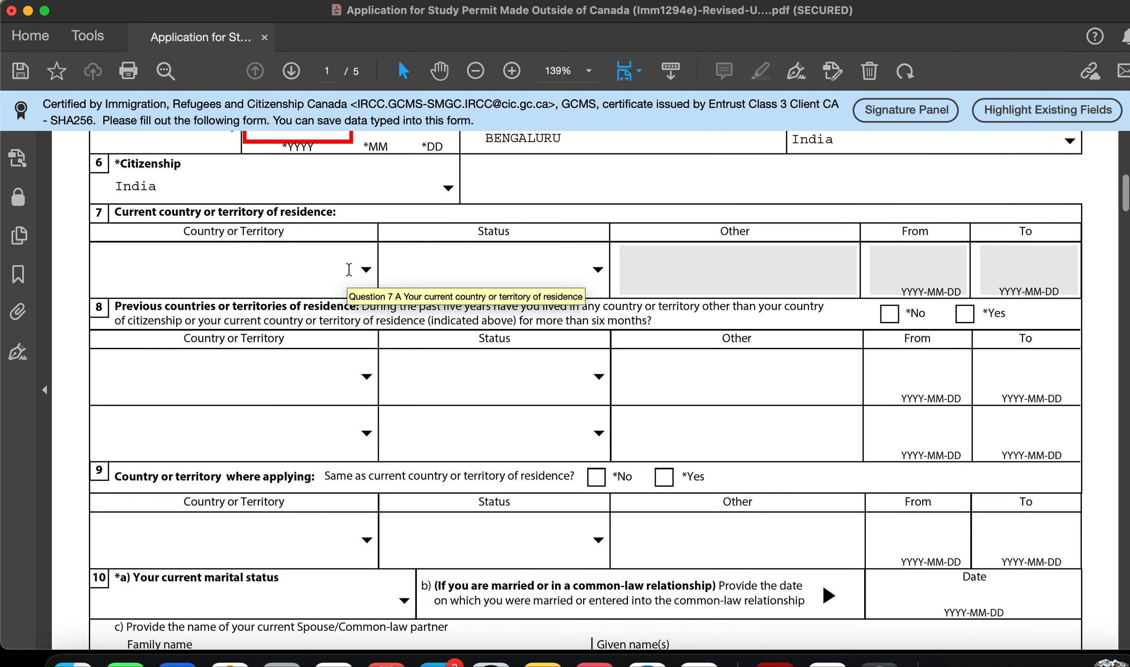
# Step: Choose Citizen as the question 7 residence status, leaving its country unselected
pyautogui.click(366, 271)
pyautogui.click(480, 264)
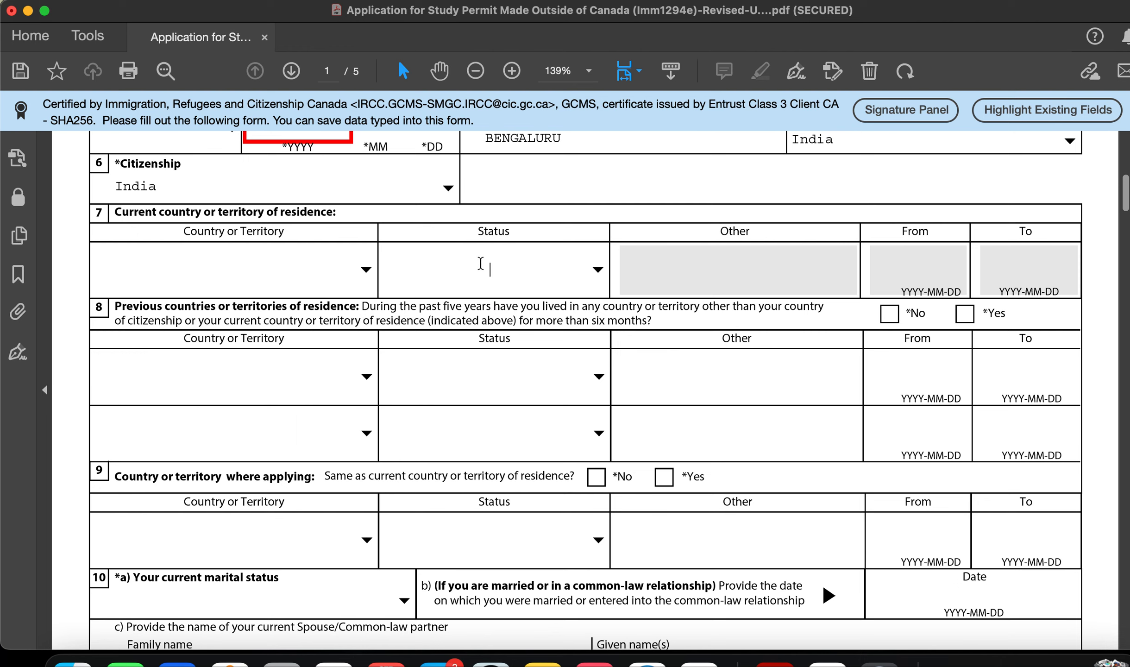
pyautogui.click(598, 269)
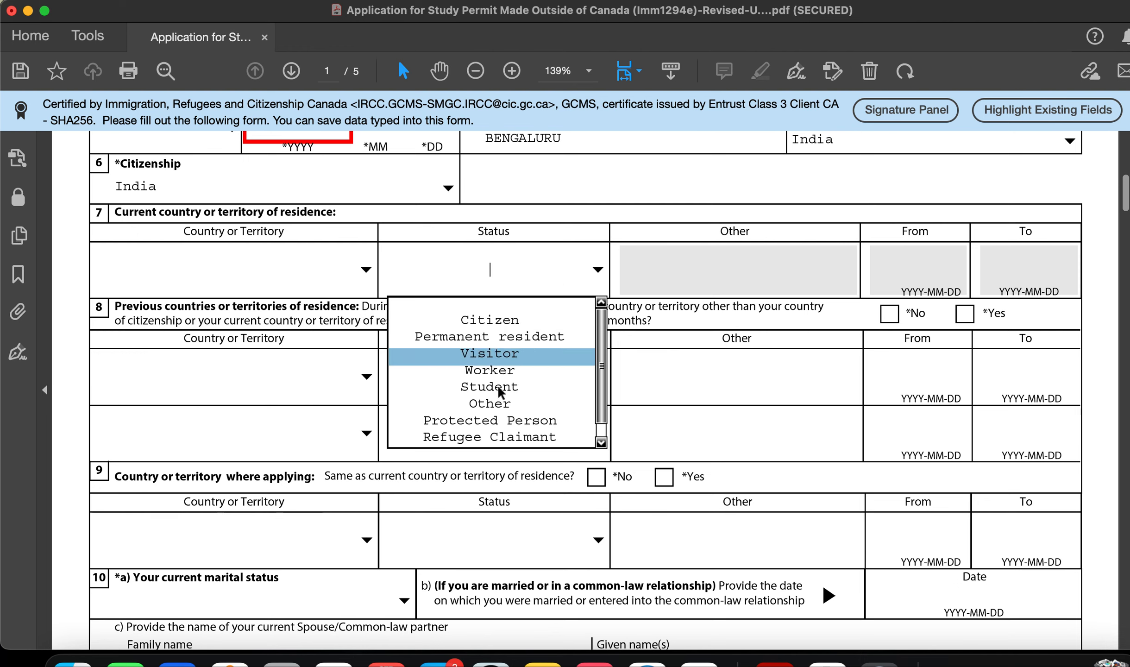
pyautogui.click(514, 324)
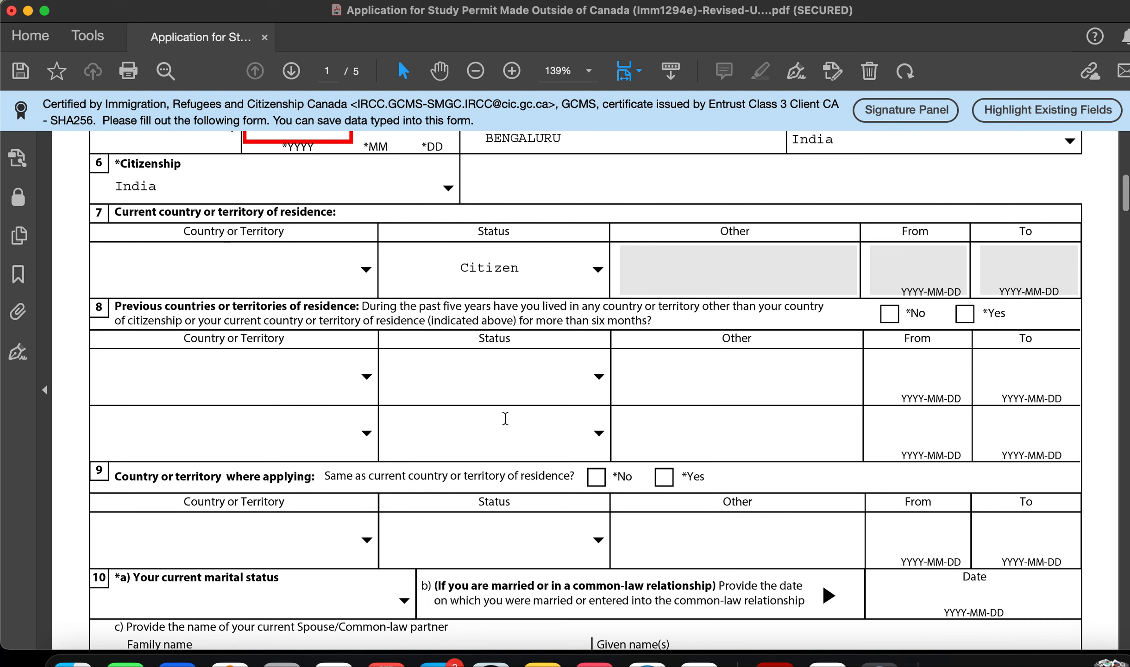
pyautogui.scroll(-2, 304, 357)
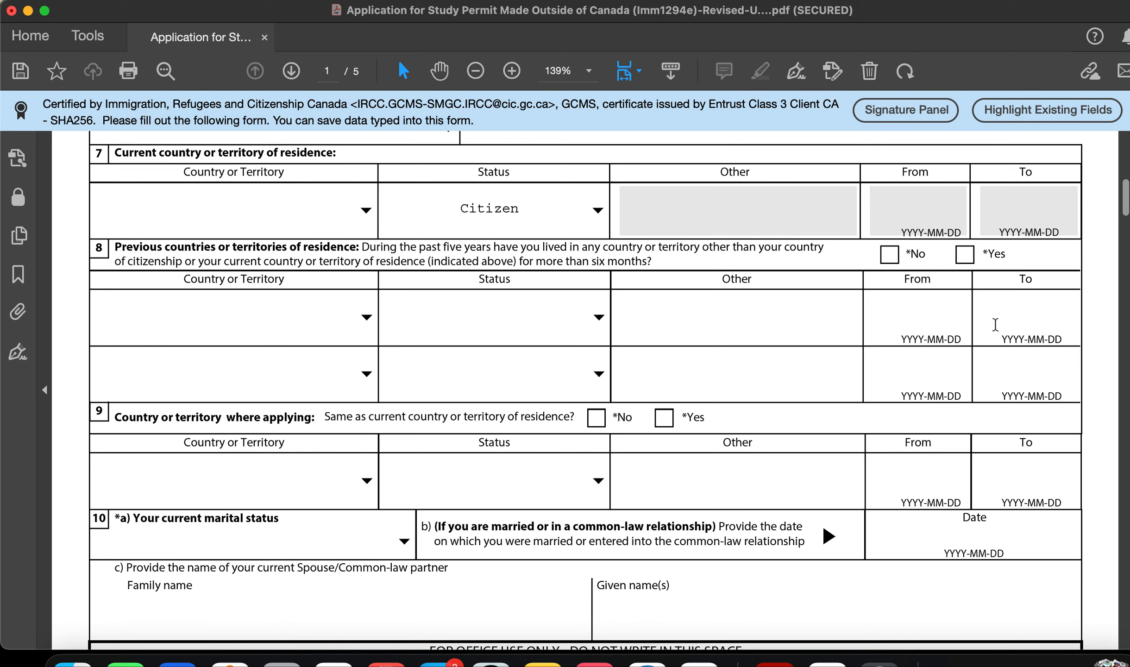
pyautogui.scroll(-3, 952, 350)
pyautogui.scroll(-1, 952, 350)
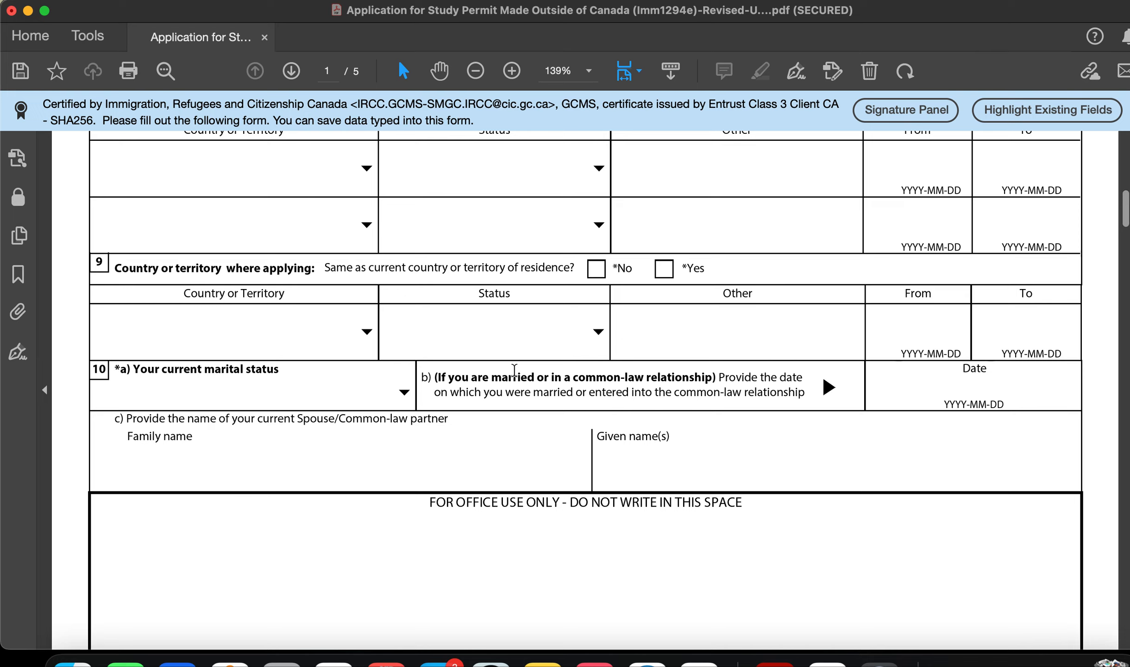
# Step: Answer Yes to applying from the country of residence and set marital status to Single
pyautogui.click(664, 273)
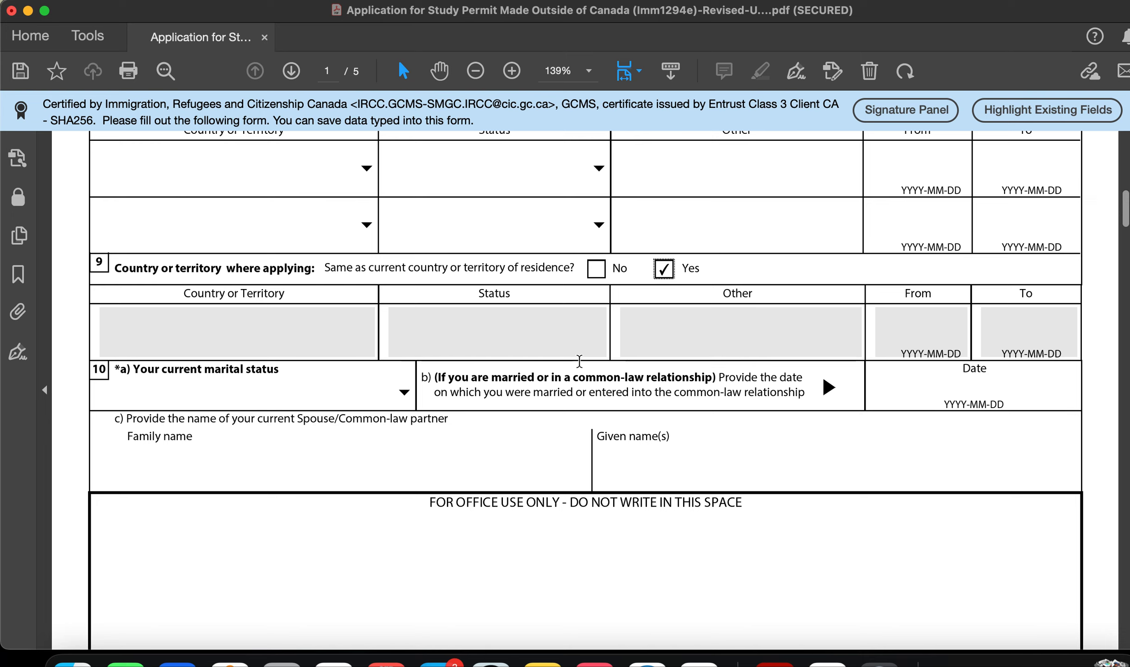
pyautogui.scroll(-3, 581, 361)
pyautogui.click(404, 316)
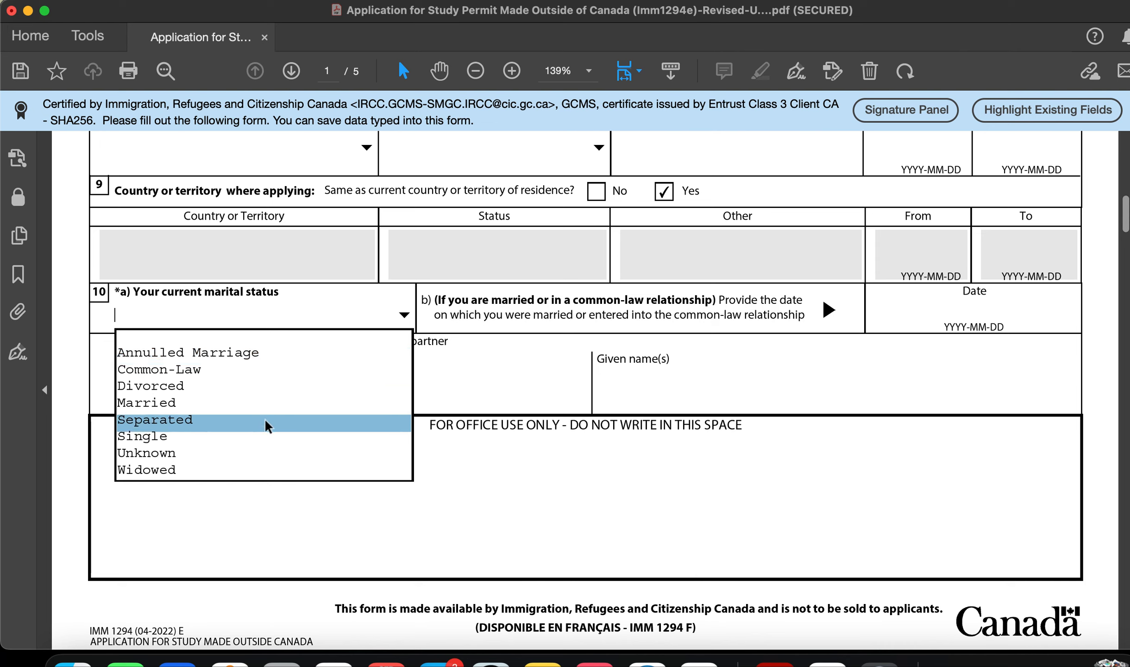
pyautogui.click(268, 436)
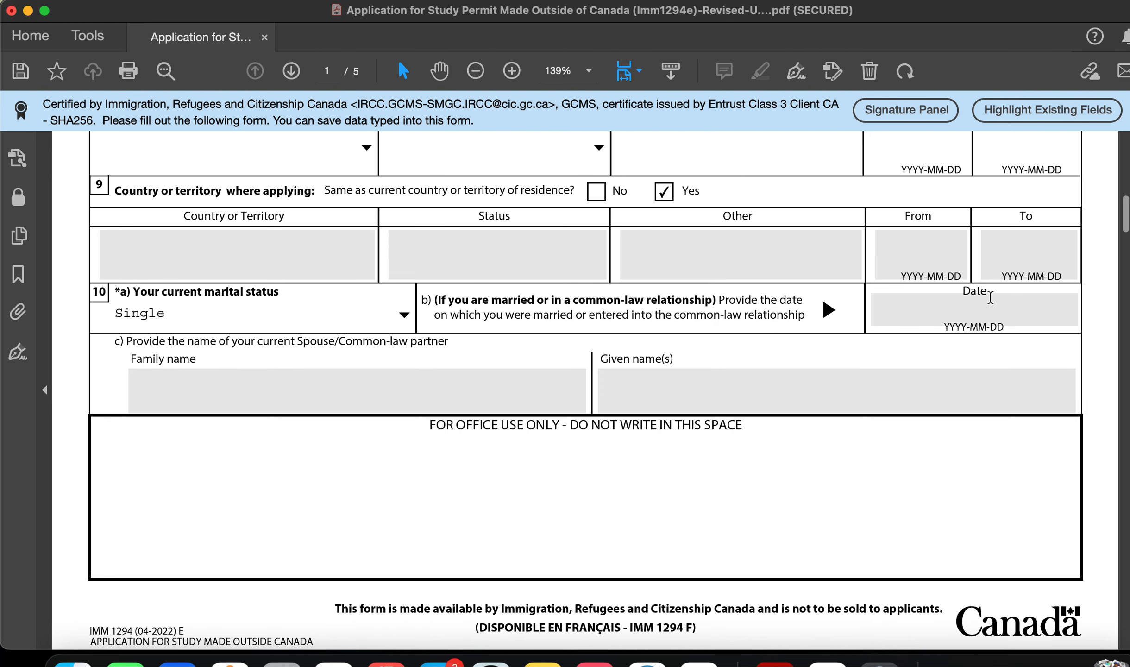
pyautogui.scroll(-3, 295, 400)
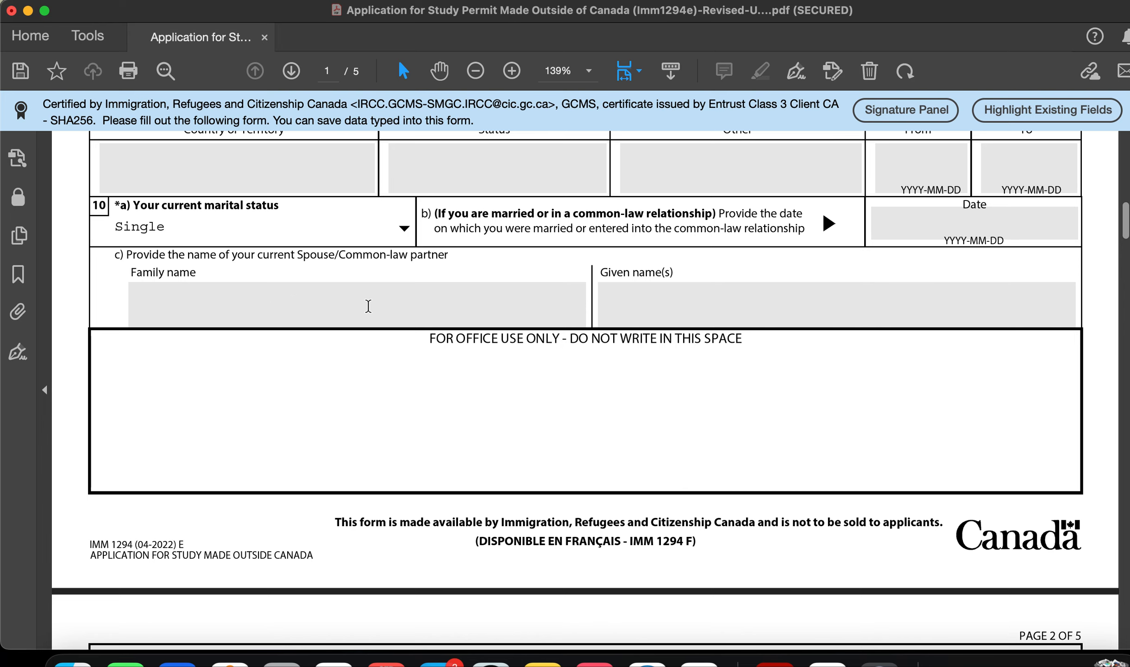
pyautogui.scroll(-10, 369, 305)
pyautogui.scroll(-3, 368, 306)
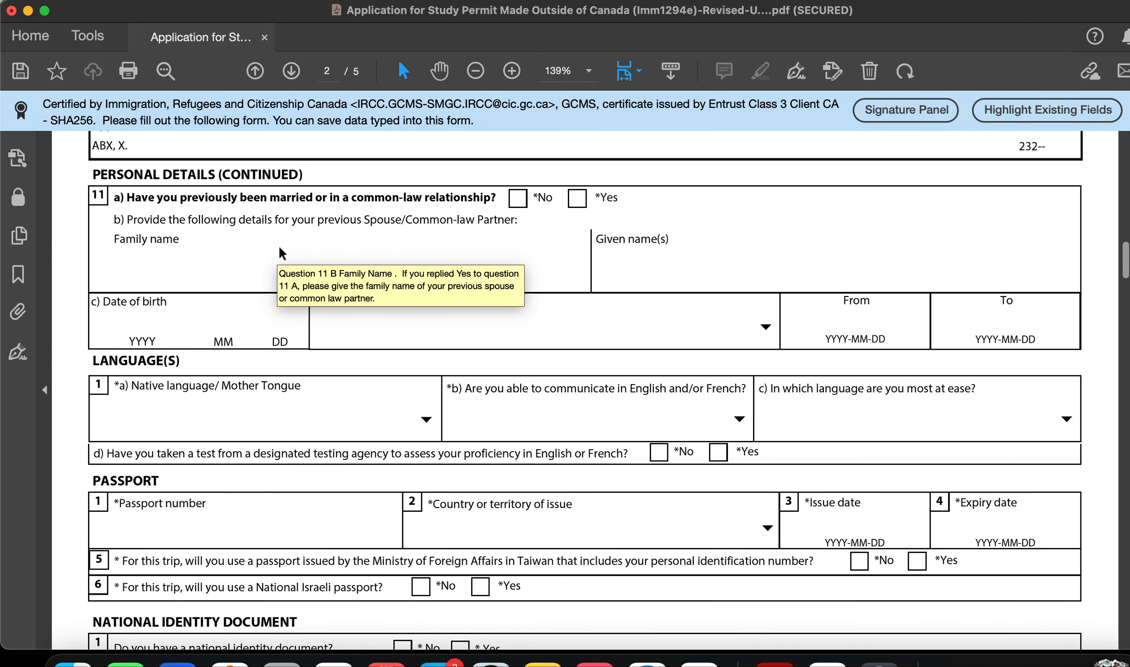
# Step: Answer No to the previous marriage question, leaving native language unselected
pyautogui.click(516, 204)
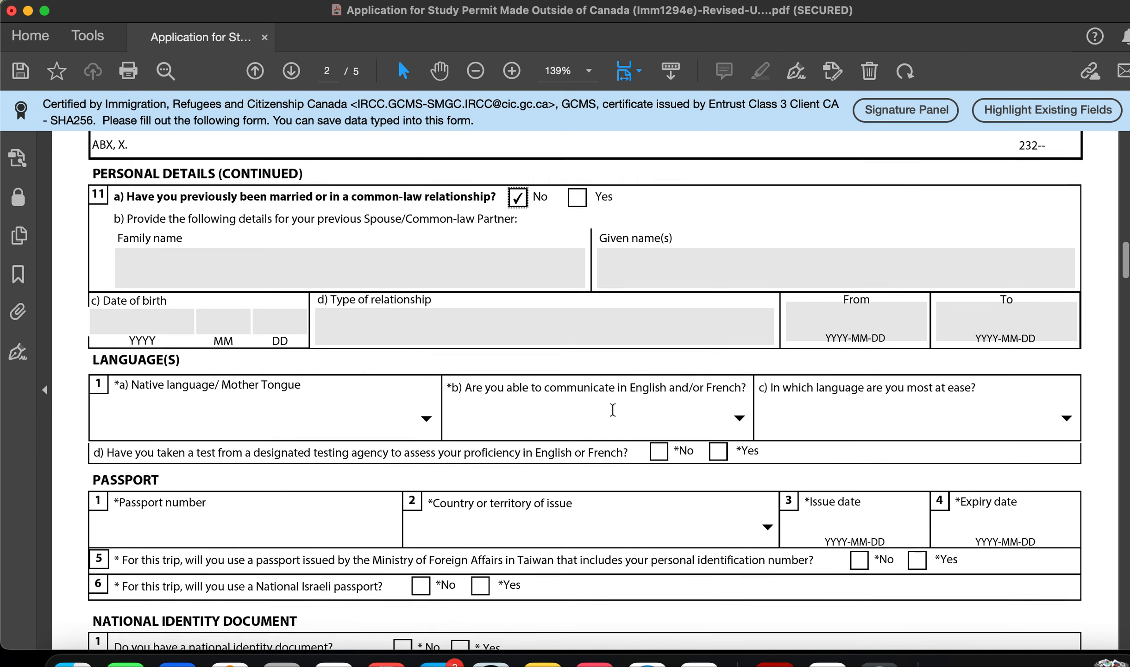
pyautogui.scroll(-4, 613, 411)
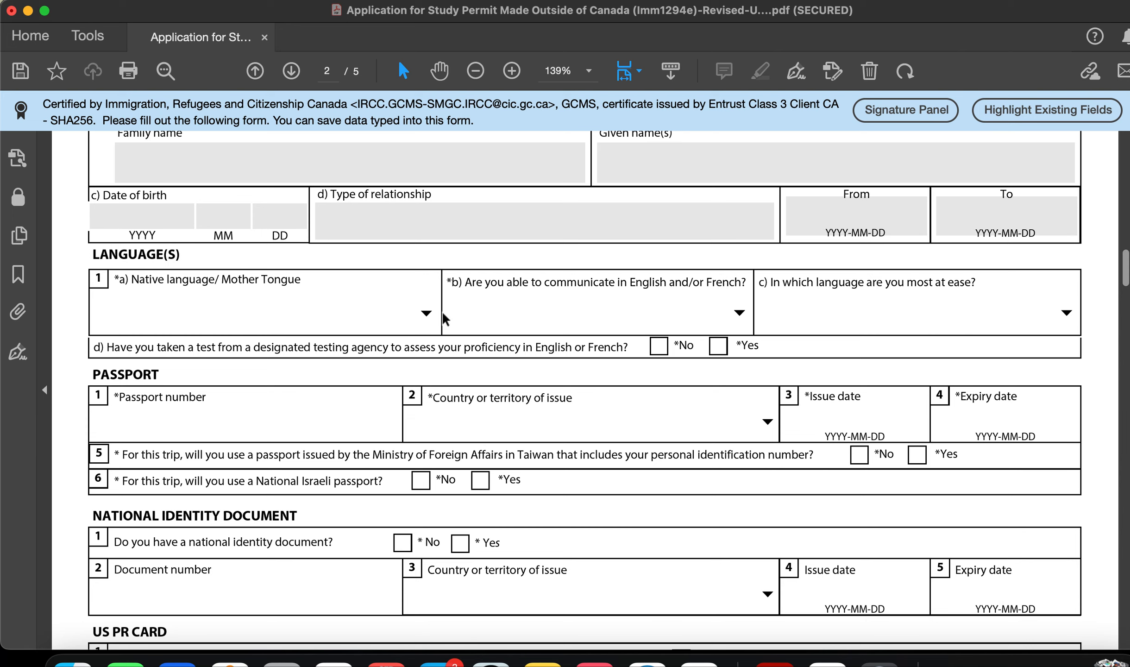
pyautogui.click(423, 310)
pyautogui.scroll(-4, 338, 425)
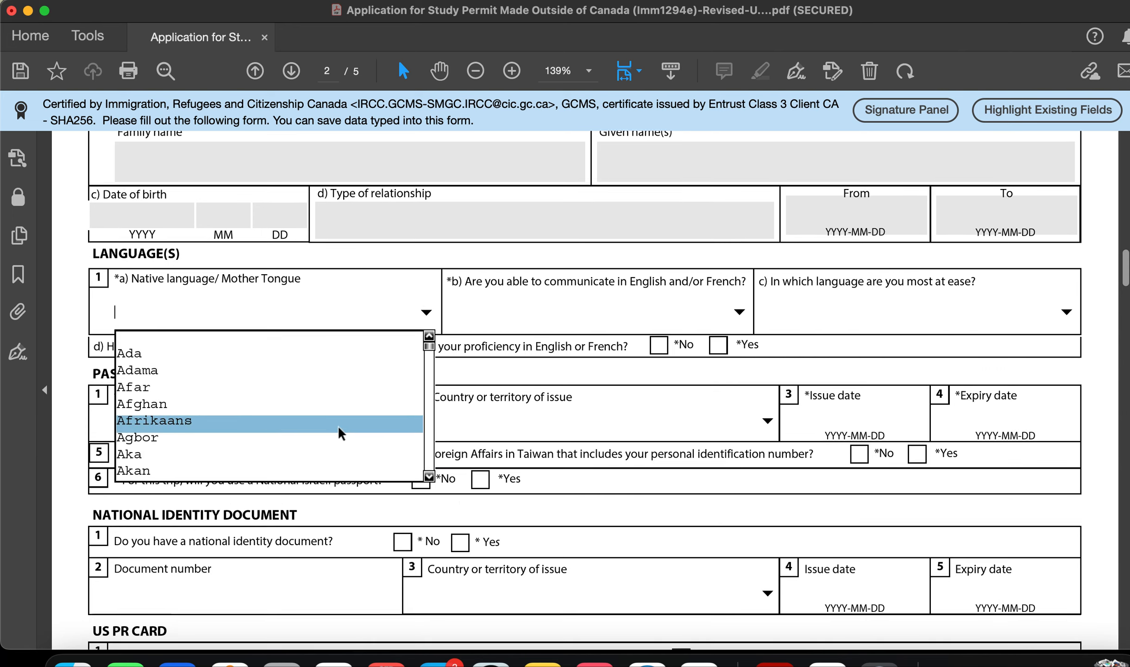
pyautogui.scroll(3, 338, 426)
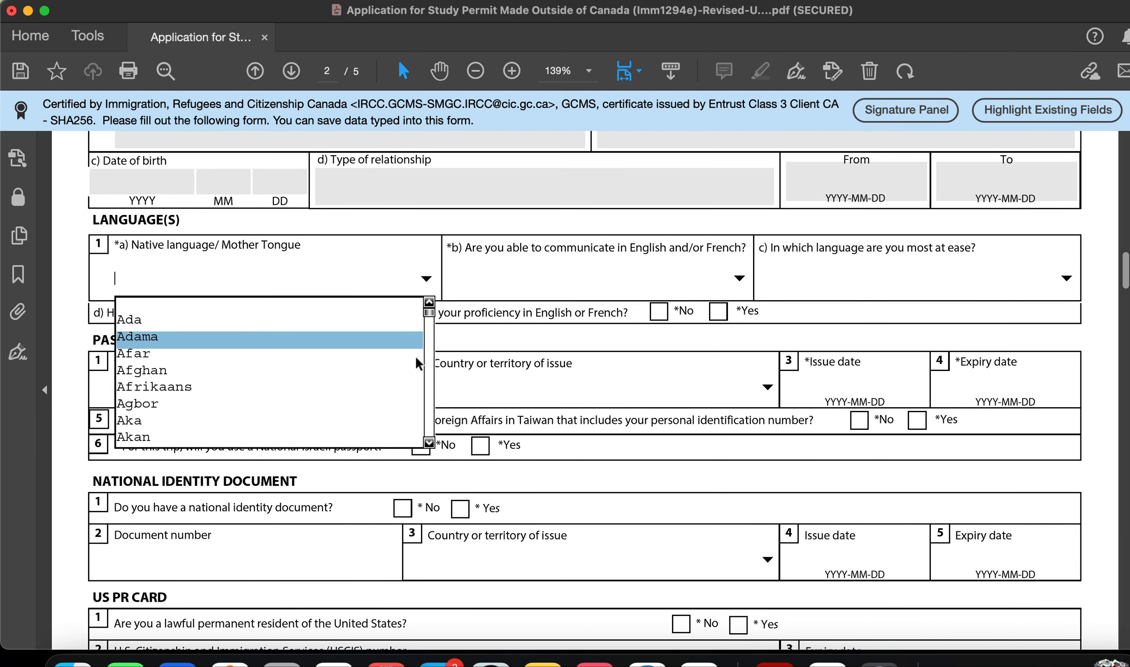
pyautogui.scroll(-3, 417, 361)
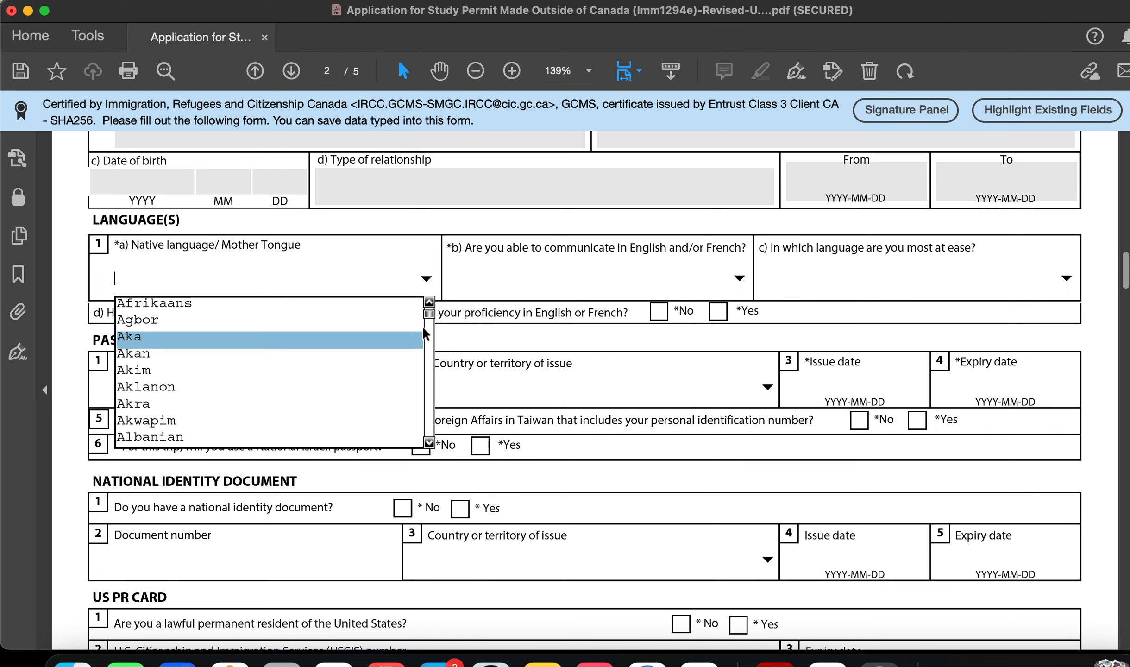
pyautogui.moveTo(429, 314)
pyautogui.mouseDown()
pyautogui.moveTo(428, 387)
pyautogui.moveTo(429, 316)
pyautogui.mouseUp()
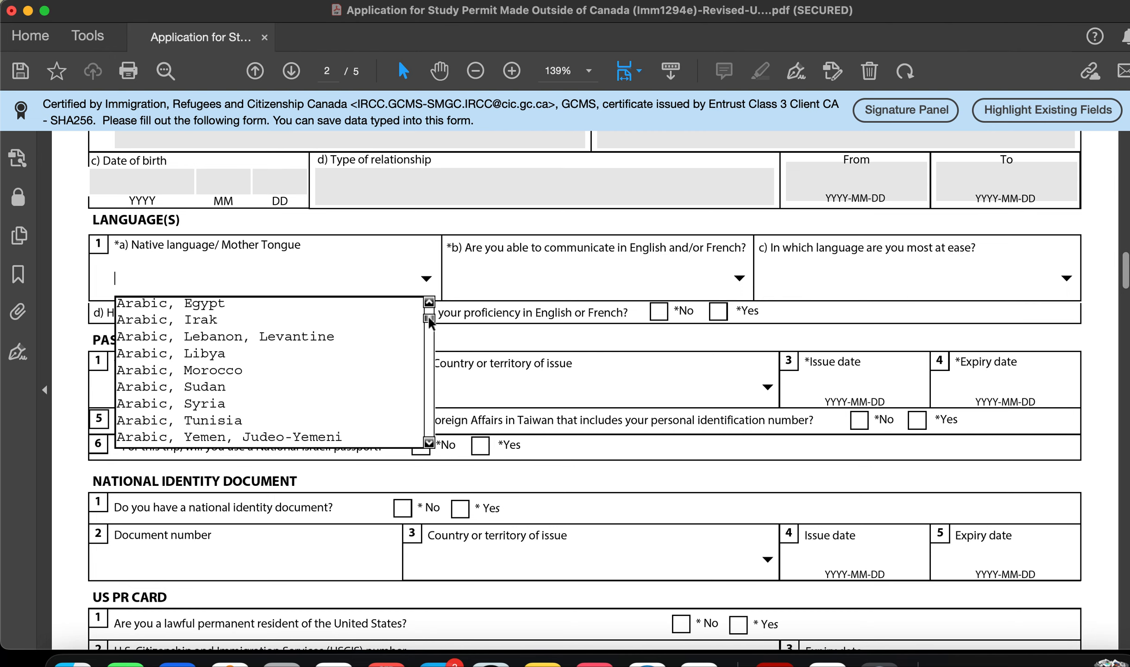
pyautogui.click(427, 278)
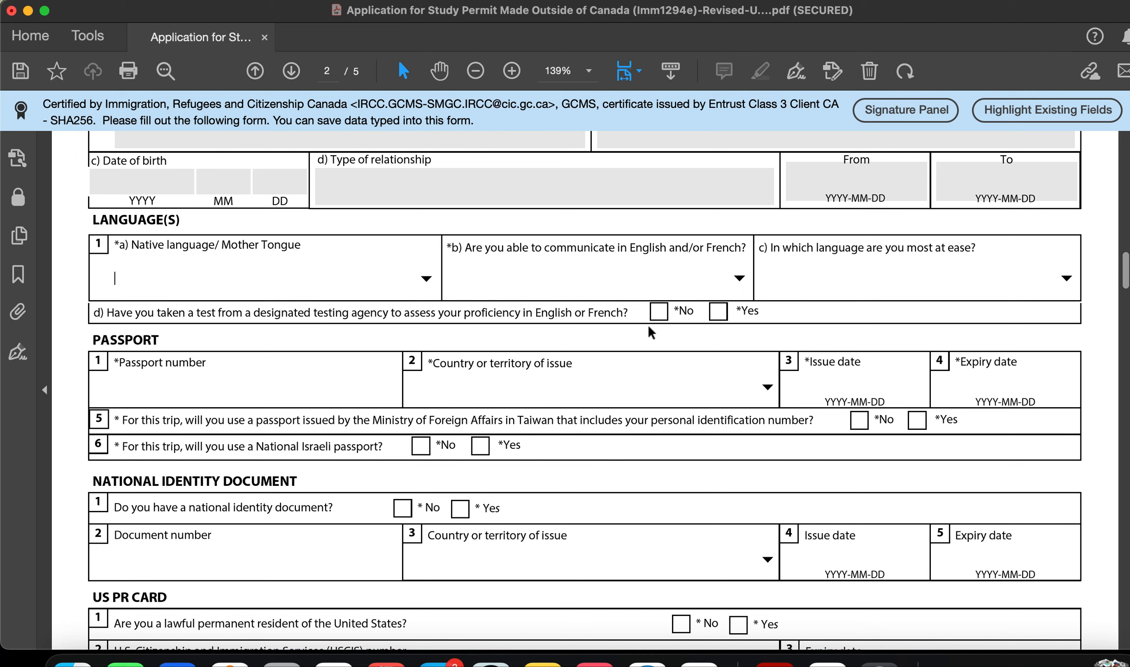
# Step: Set English/French communication ability to Both and language most at ease to English
pyautogui.click(739, 278)
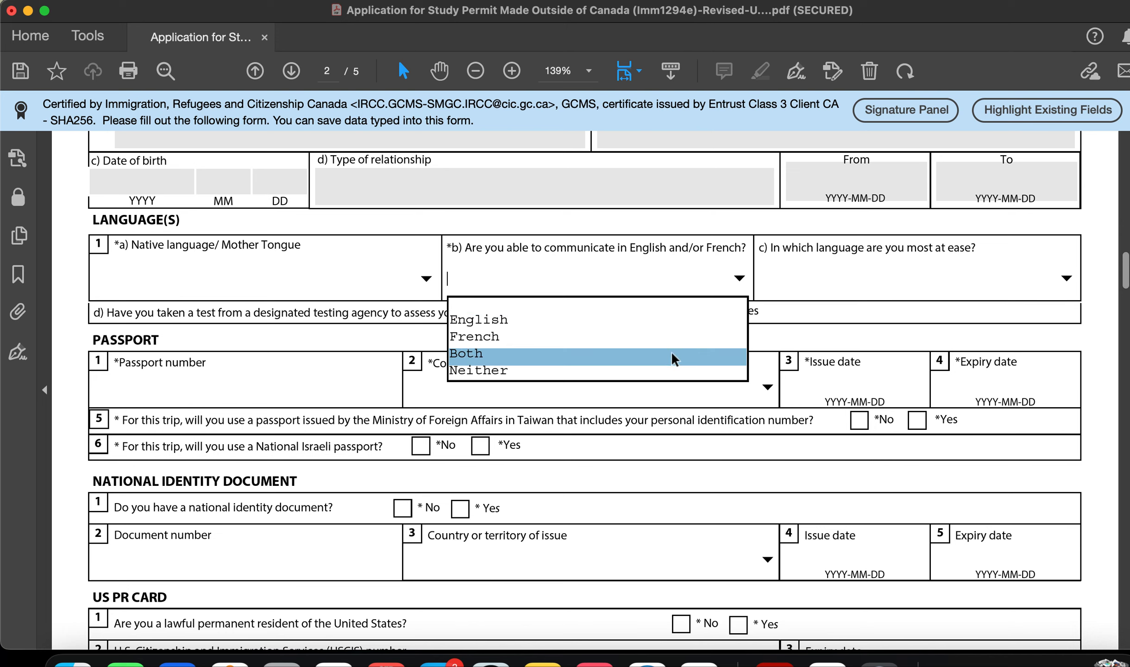
pyautogui.click(654, 322)
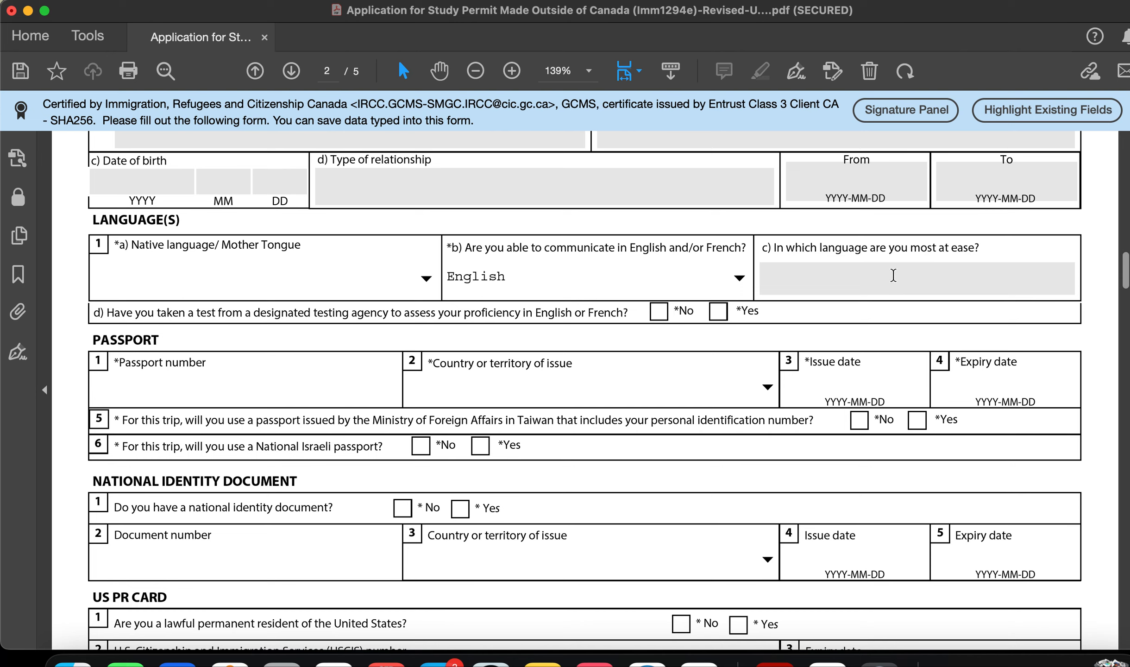
pyautogui.click(739, 277)
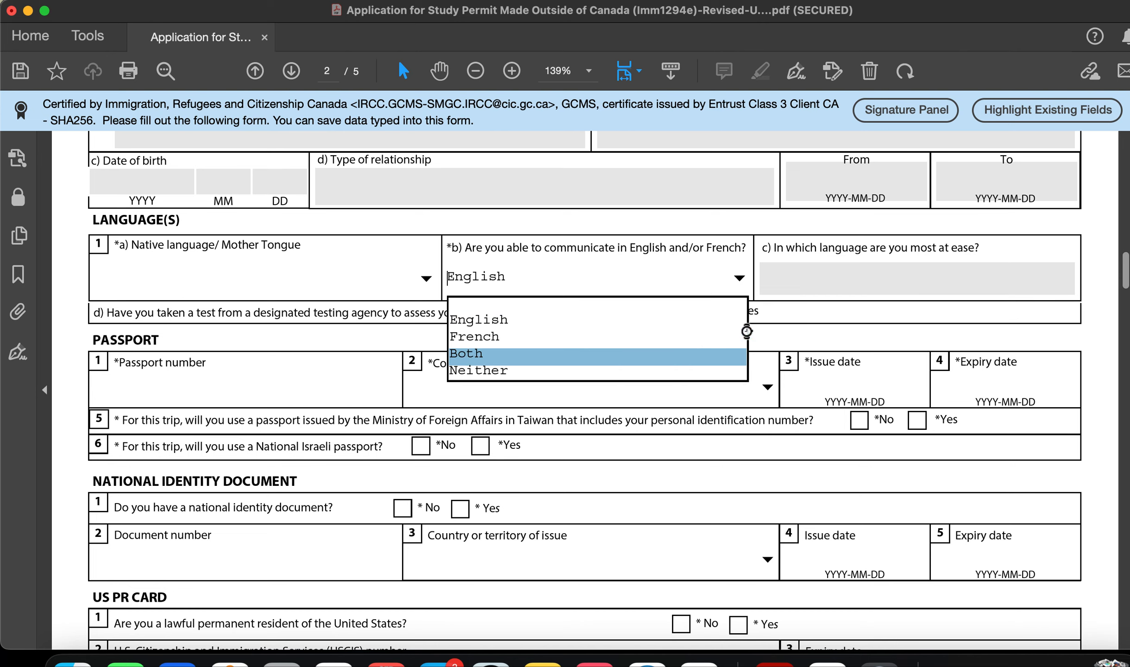
pyautogui.click(695, 354)
pyautogui.click(1065, 279)
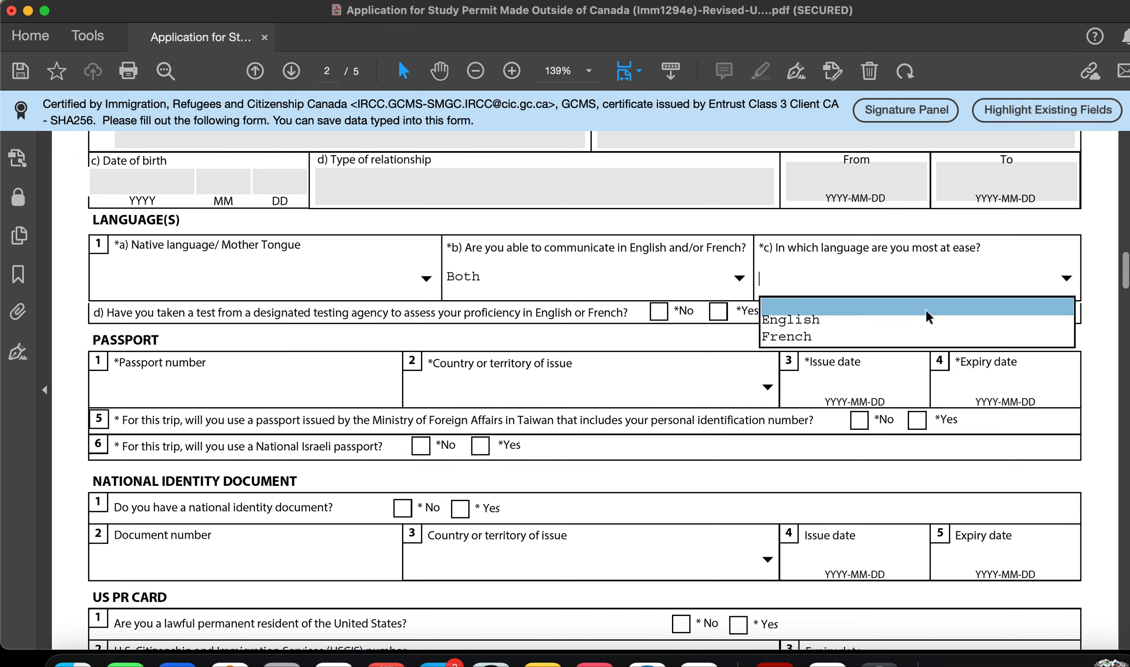
pyautogui.click(810, 323)
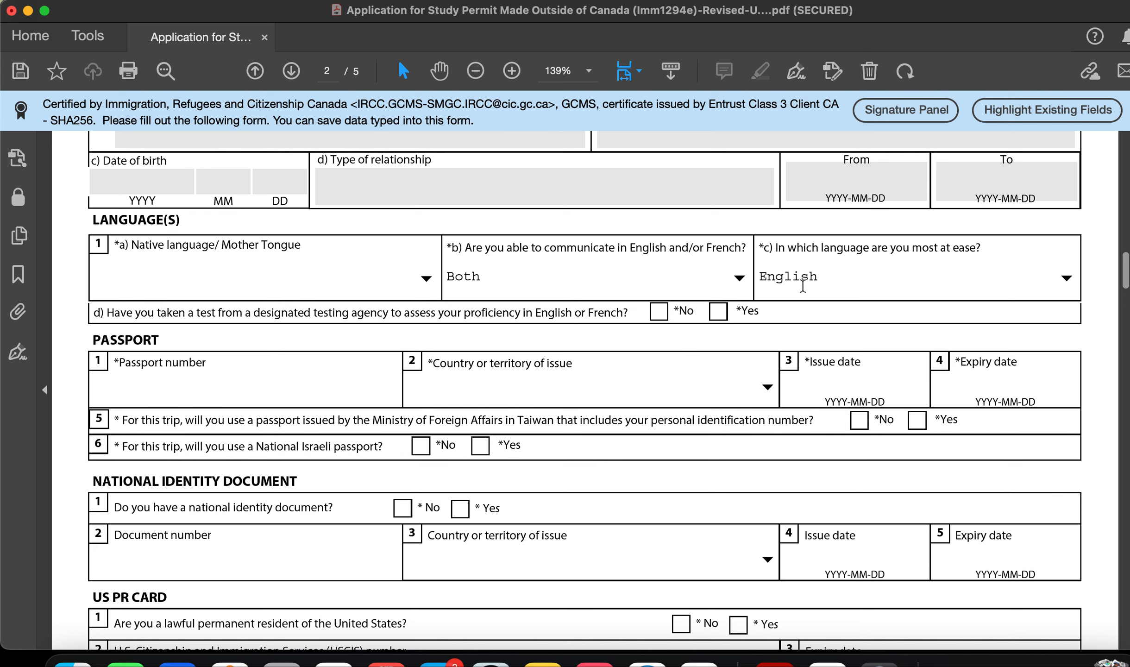
pyautogui.click(1066, 277)
# Step: Settle the language most at ease back on English
pyautogui.click(963, 339)
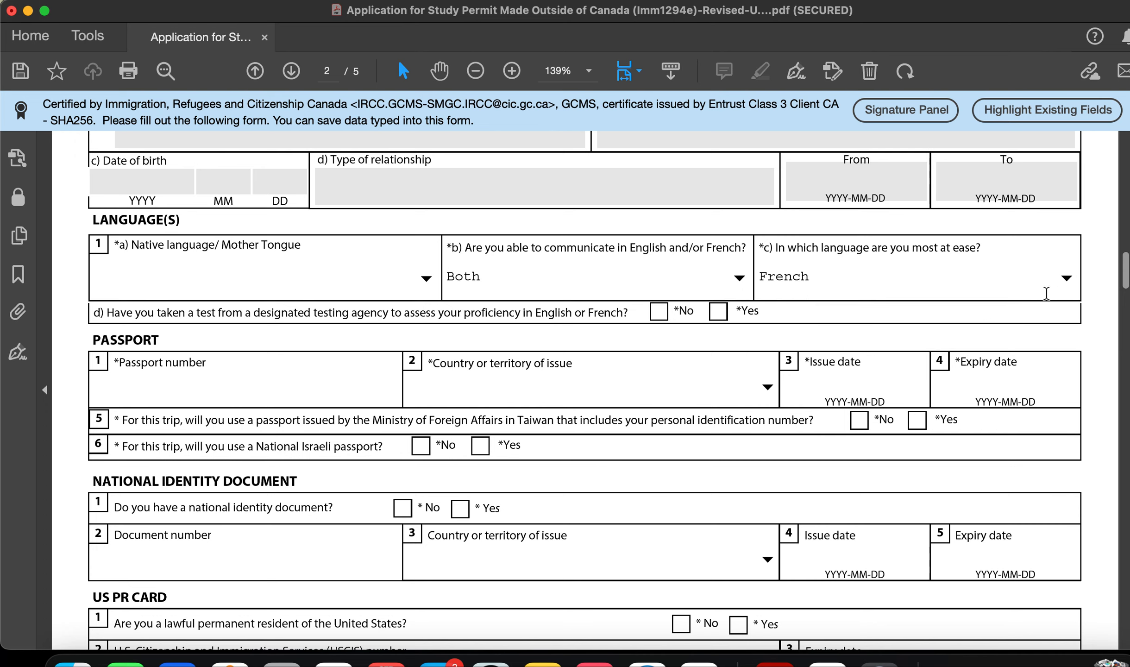
pyautogui.click(1068, 277)
pyautogui.click(952, 320)
# Step: Enter the passport number and choose IND (India) as the country of issue
pyautogui.scroll(-3, 419, 386)
pyautogui.click(317, 305)
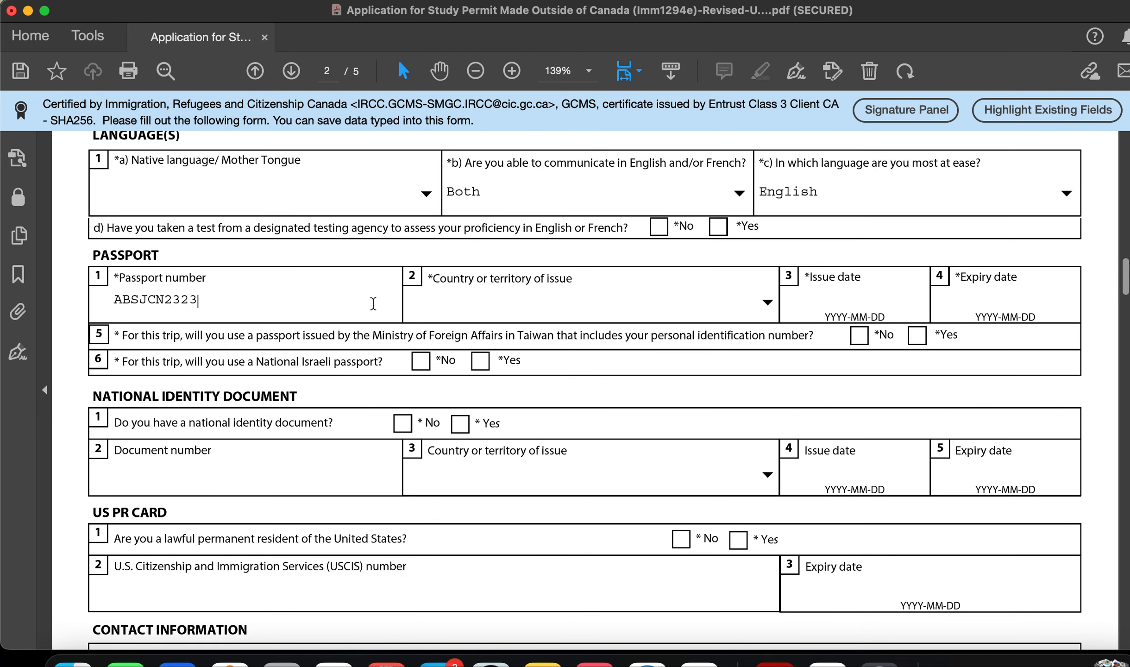
pyautogui.click(509, 311)
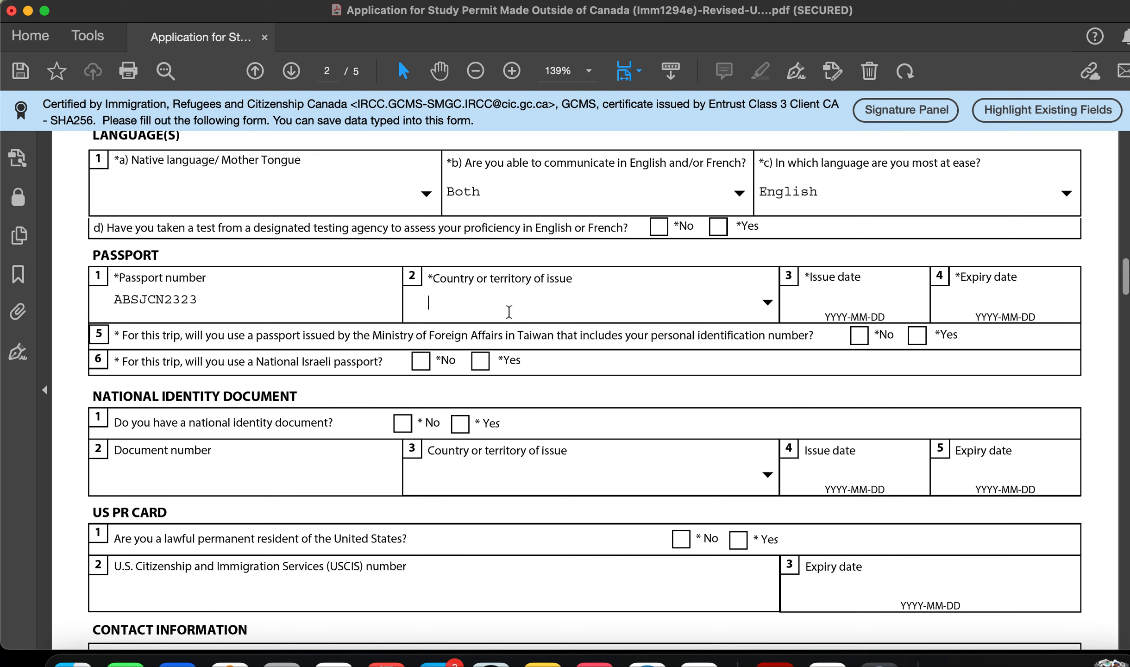
pyautogui.click(766, 302)
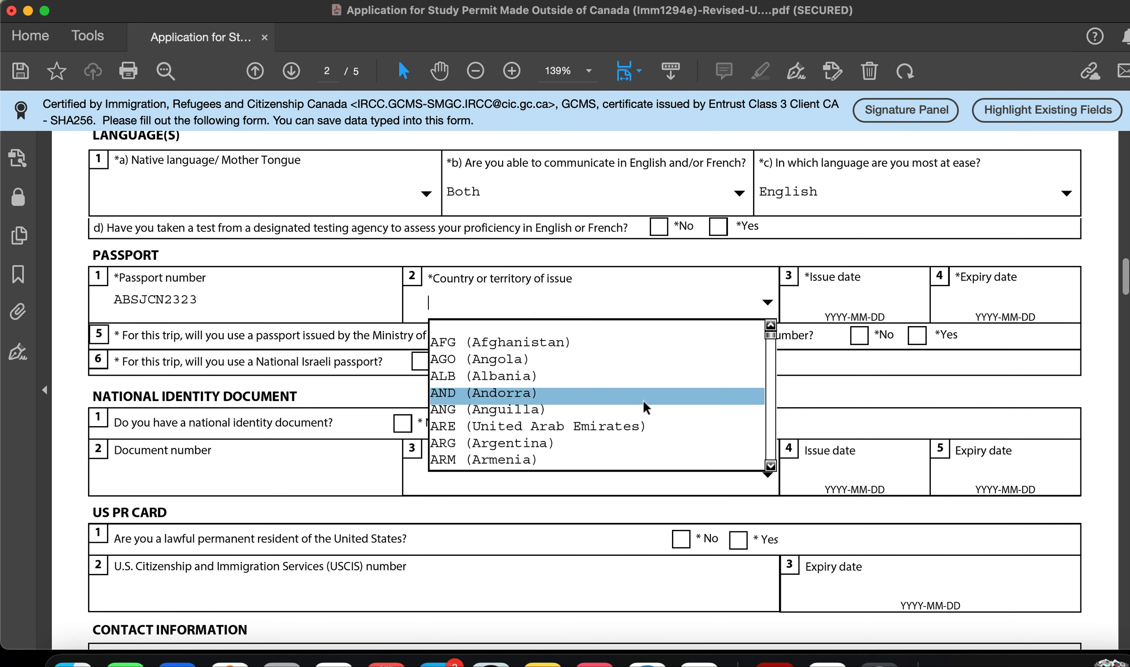
pyautogui.press('i')
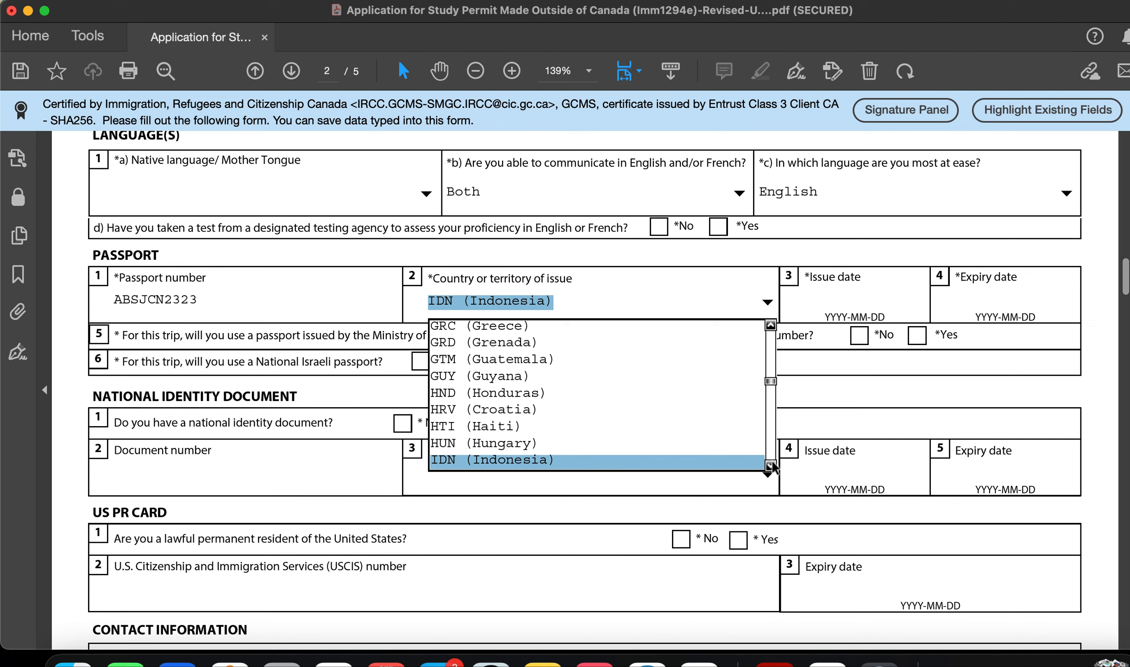
pyautogui.scroll(-1, 735, 459)
pyautogui.click(676, 459)
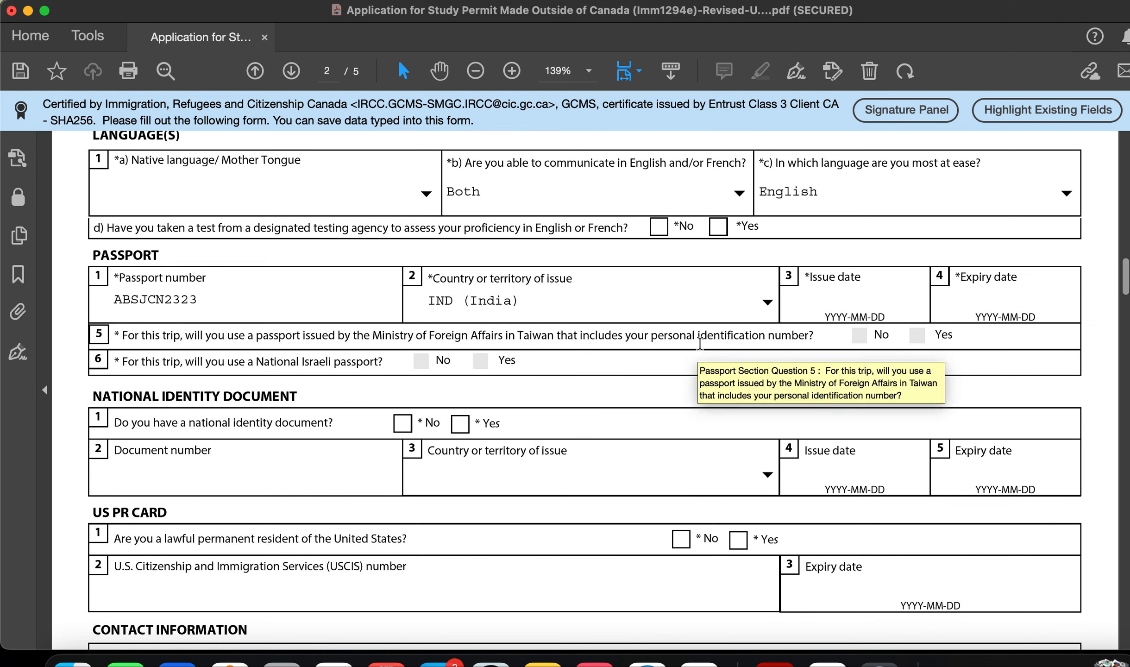
pyautogui.click(836, 303)
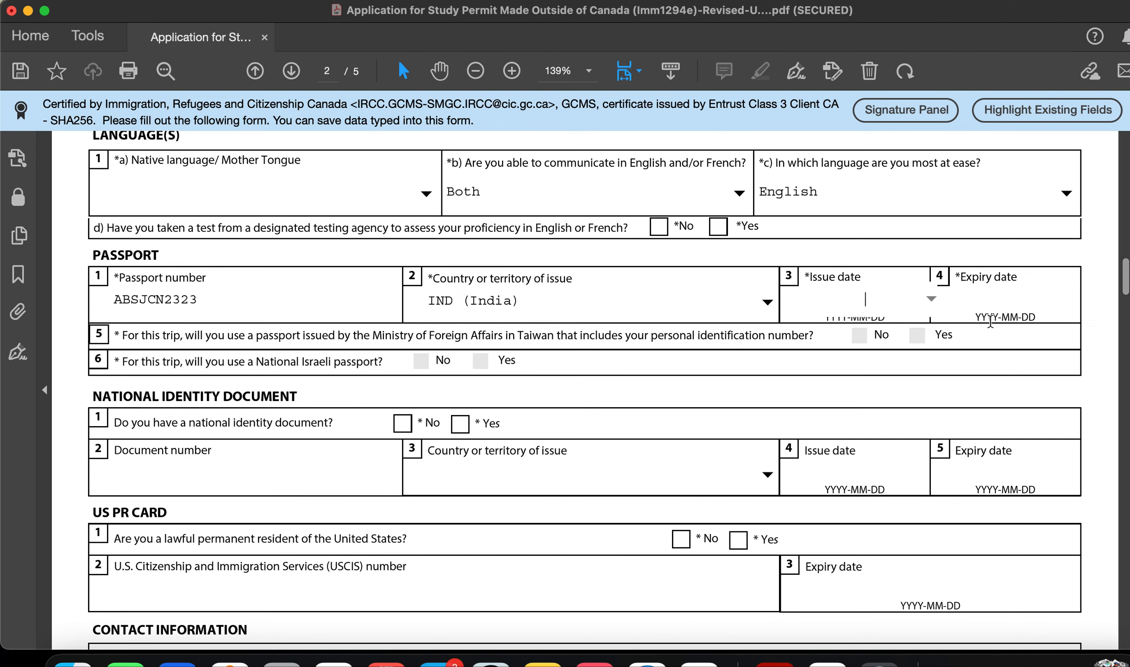
pyautogui.click(1015, 299)
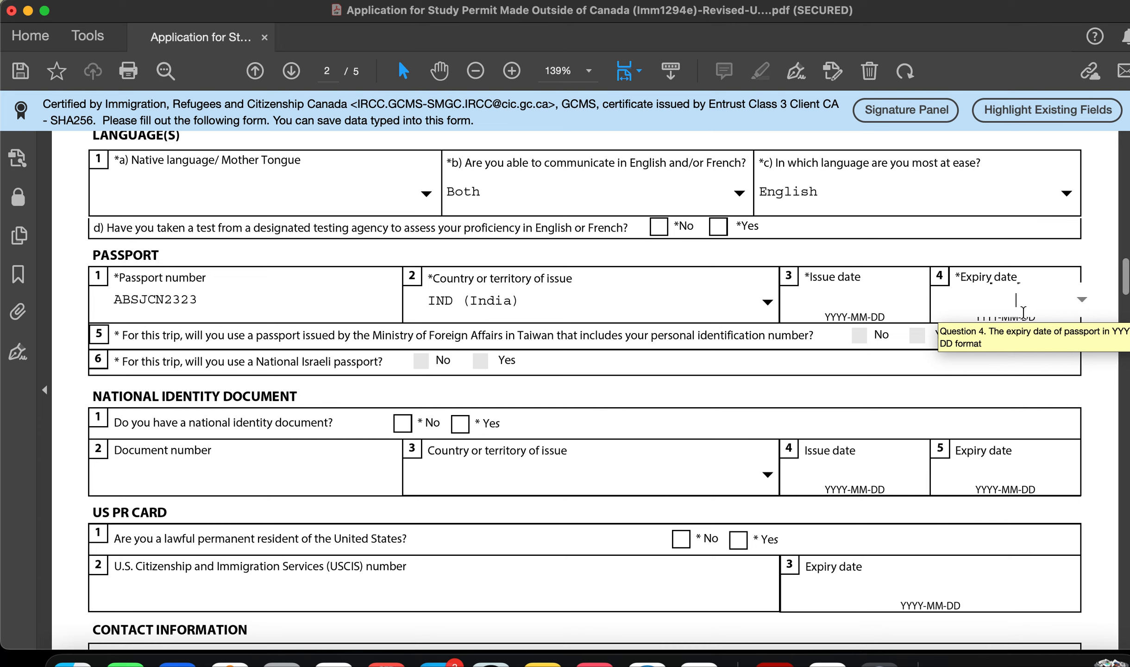
pyautogui.click(859, 304)
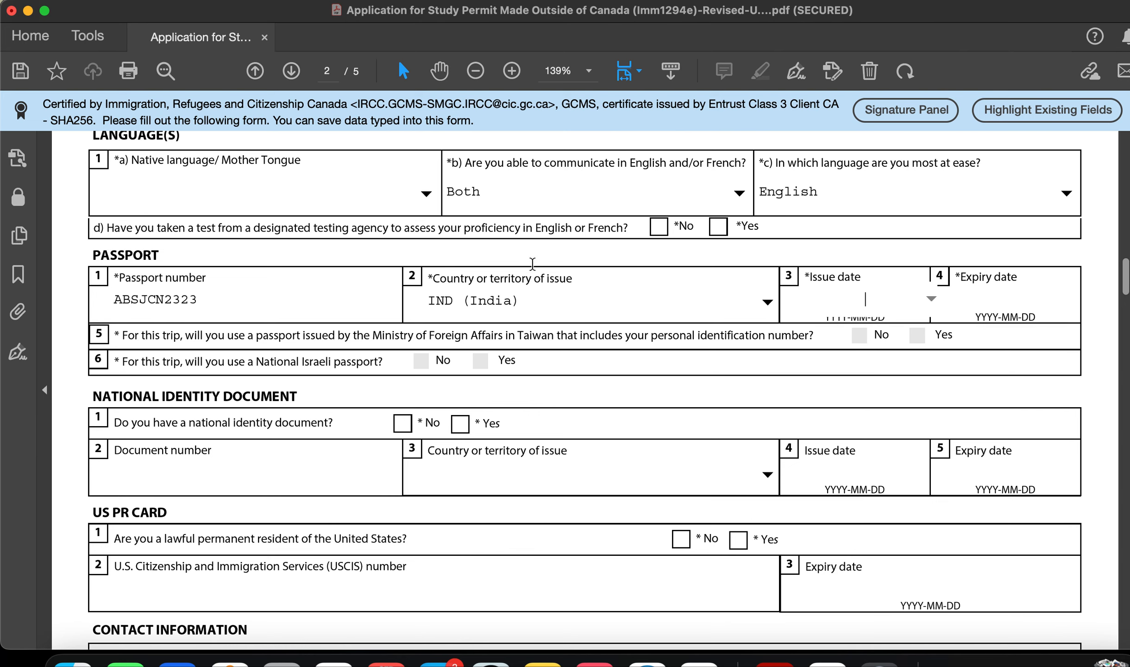
# Step: Tick Yes for having a national identity document and No for US permanent resident card
pyautogui.scroll(-4, 418, 309)
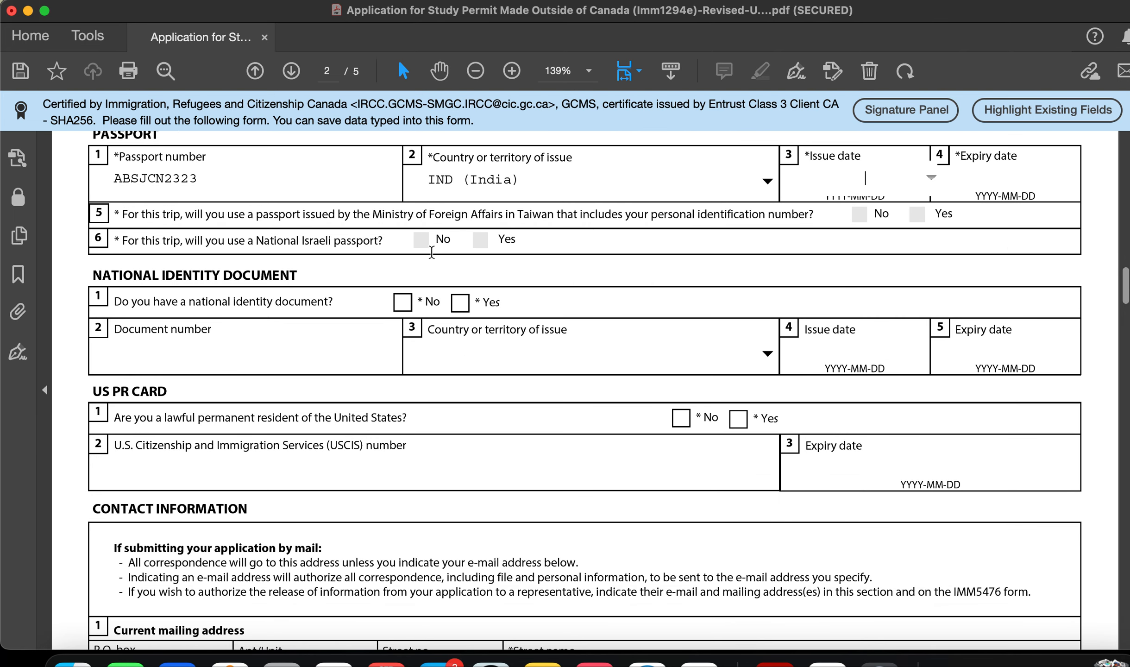
pyautogui.scroll(-2, 403, 296)
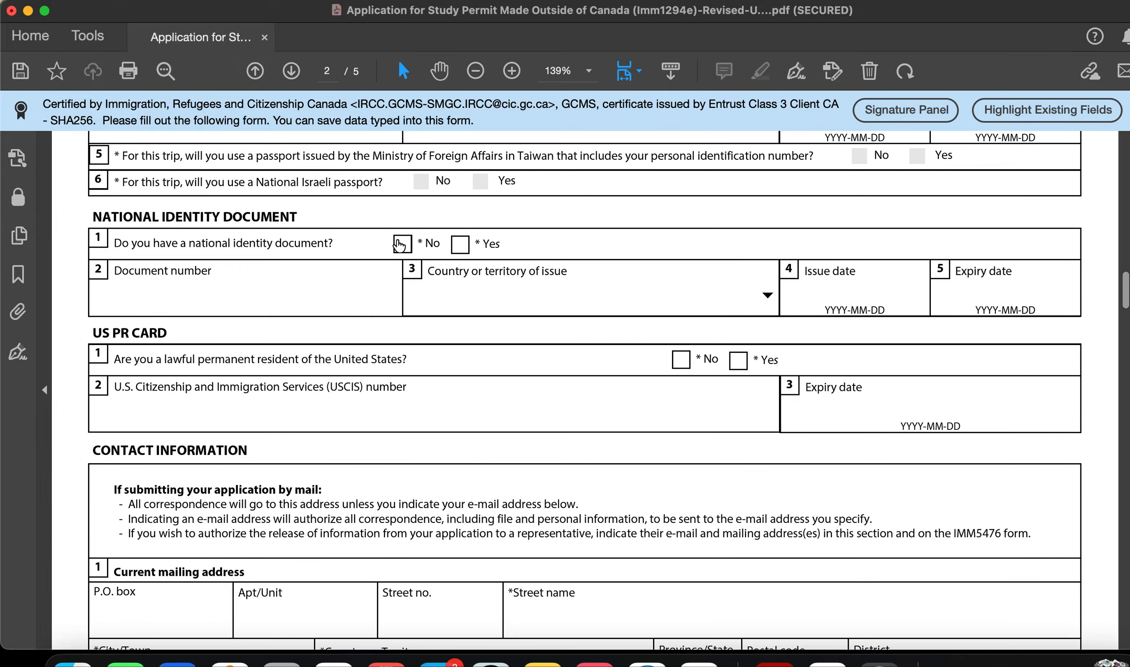
pyautogui.click(460, 244)
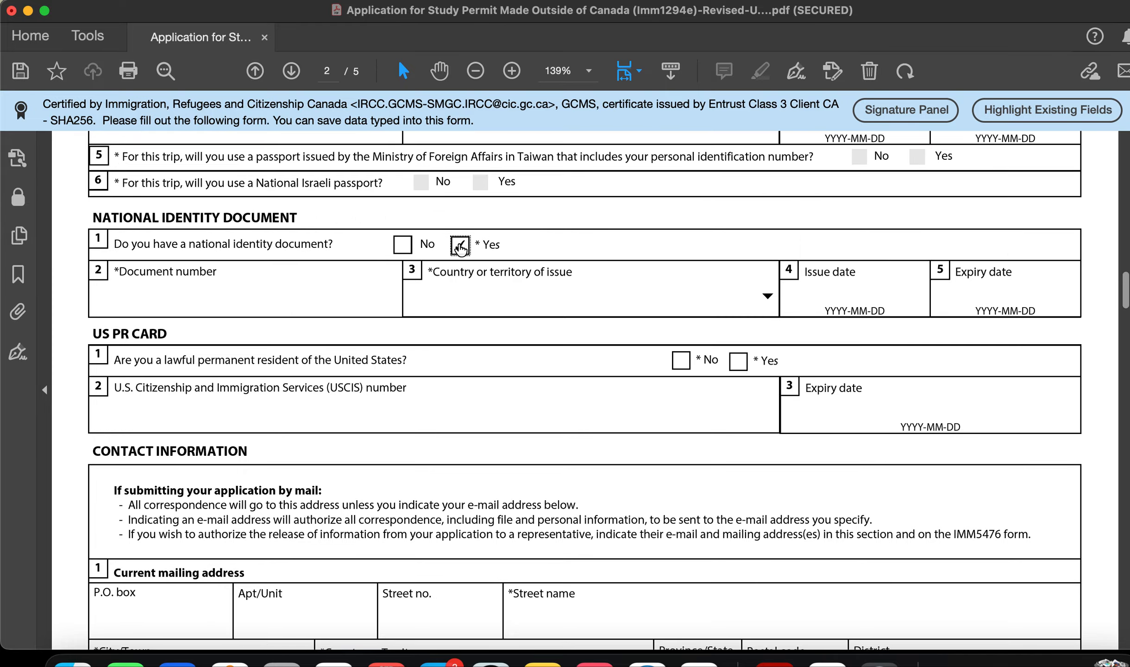
pyautogui.scroll(4, 305, 386)
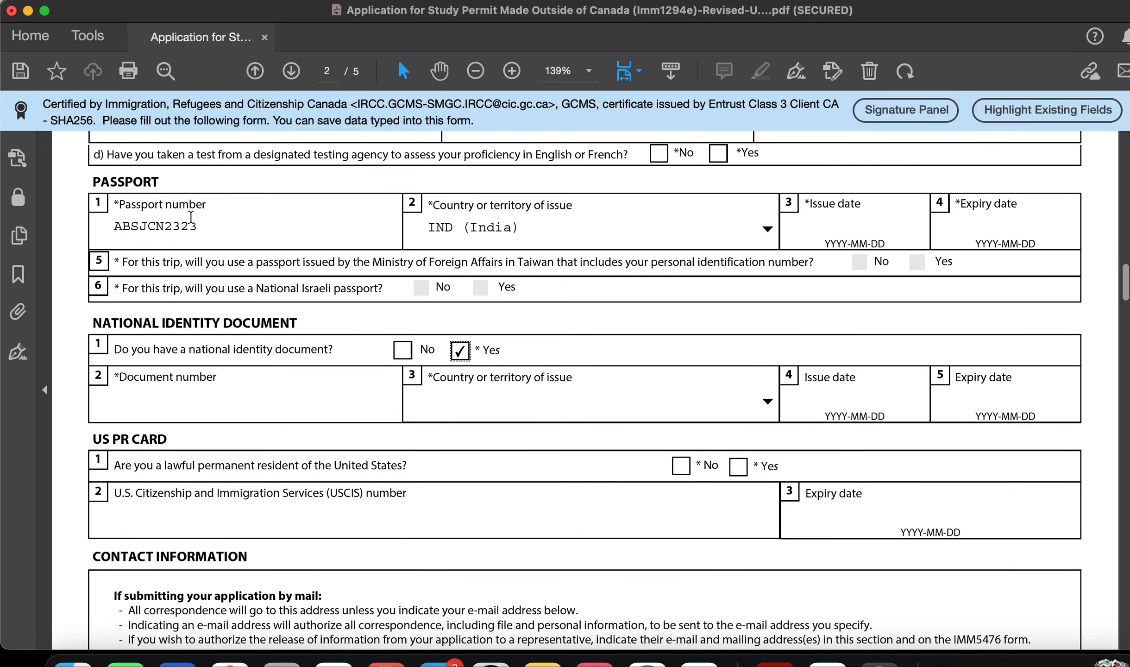
pyautogui.moveTo(203, 226); pyautogui.dragTo(113, 226)
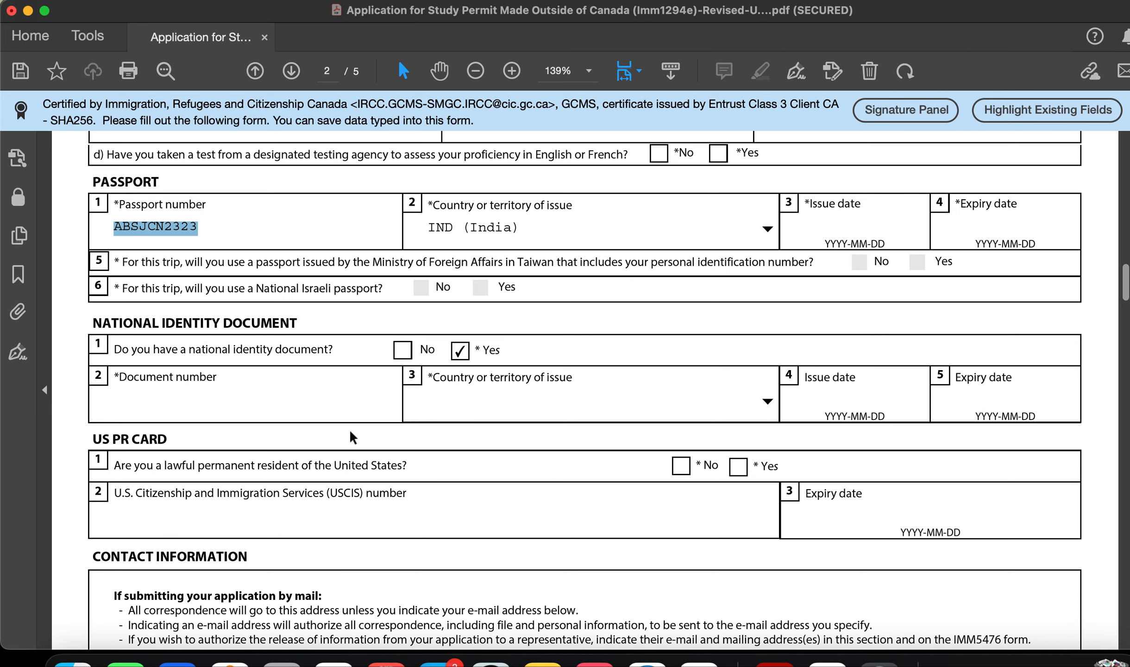
pyautogui.scroll(-5, 661, 457)
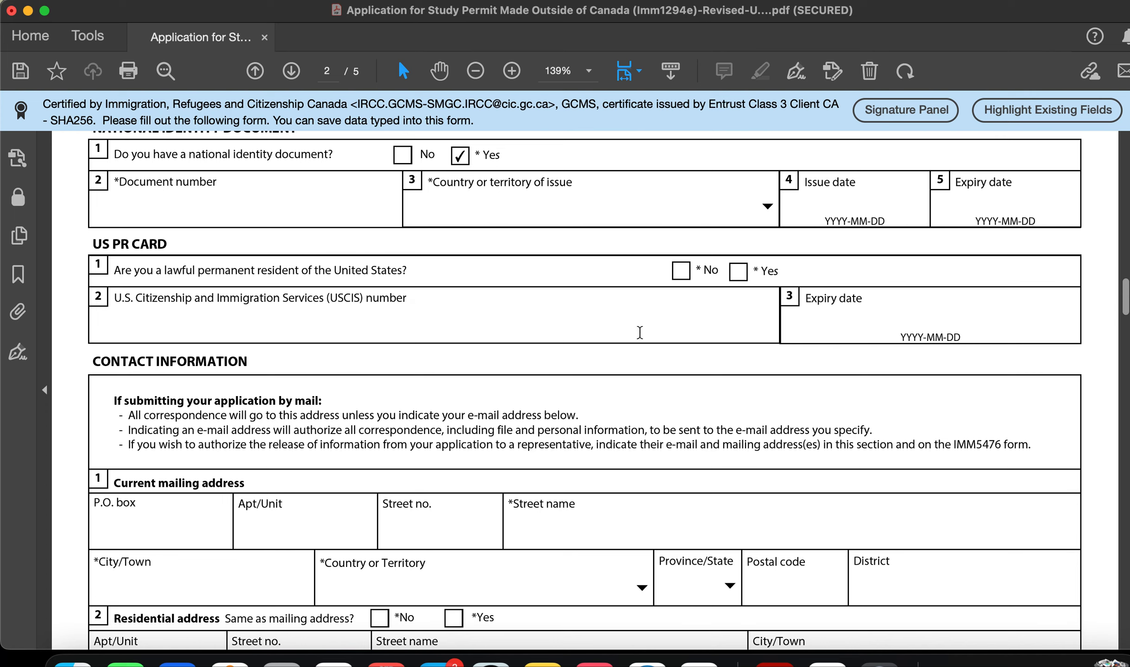
pyautogui.click(681, 271)
# Step: Enter the mailing address's apartment/unit, street number, street name and city
pyautogui.scroll(-3, 561, 392)
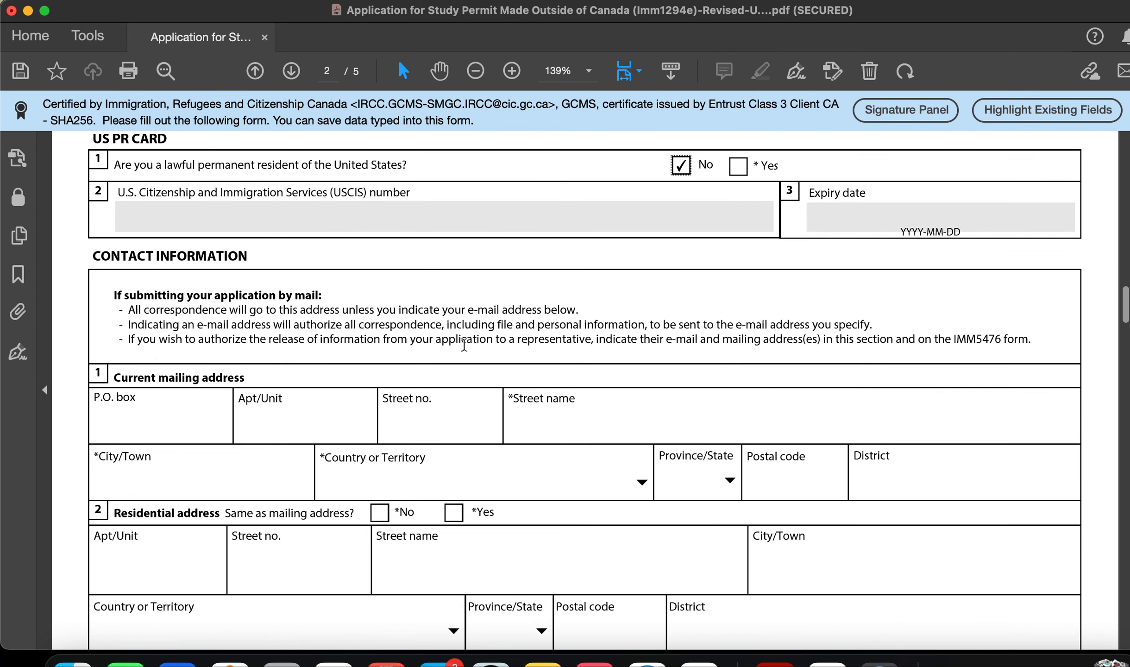
pyautogui.scroll(-3, 406, 376)
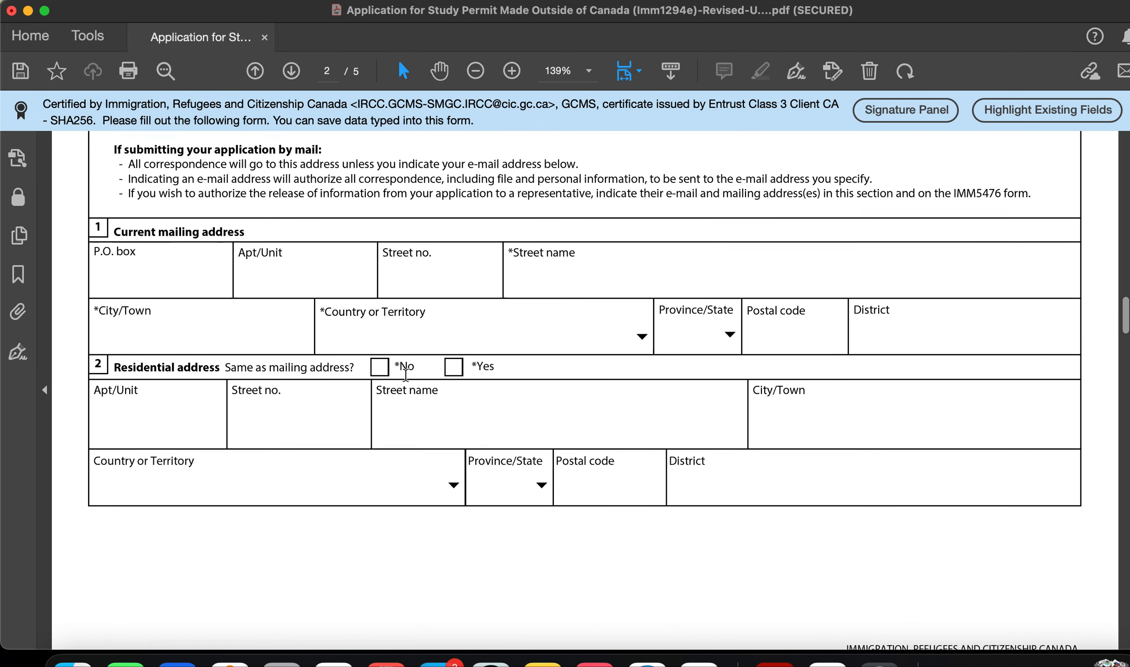
pyautogui.scroll(2, 405, 375)
pyautogui.scroll(-1, 406, 375)
pyautogui.click(161, 367)
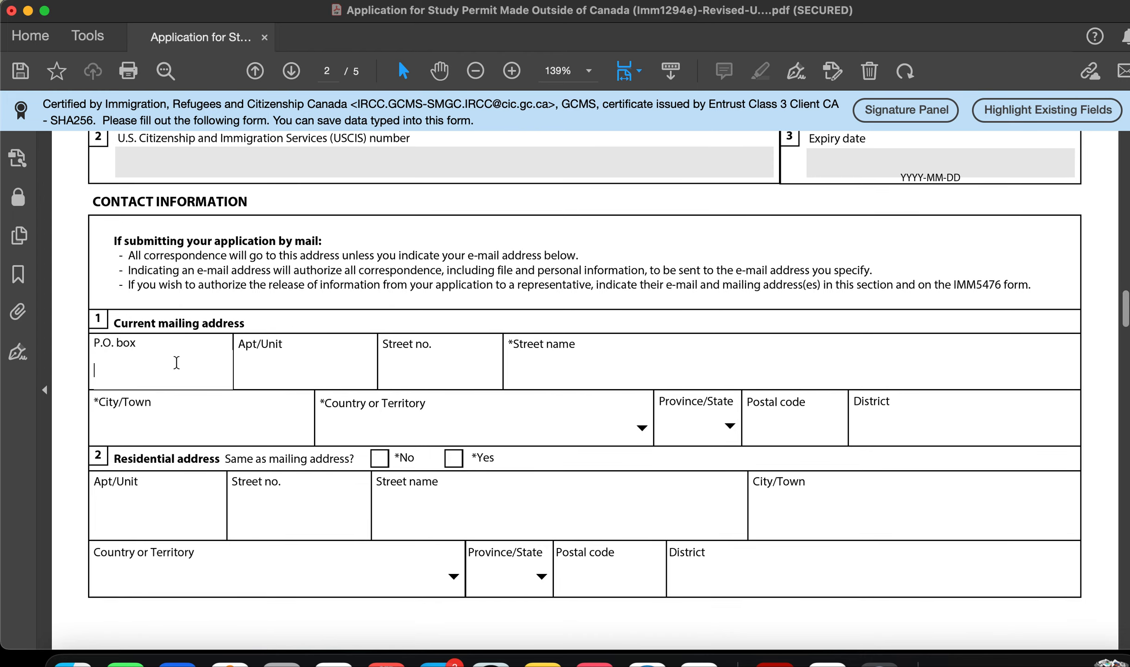
pyautogui.click(322, 360)
pyautogui.write('402')
pyautogui.click(429, 381)
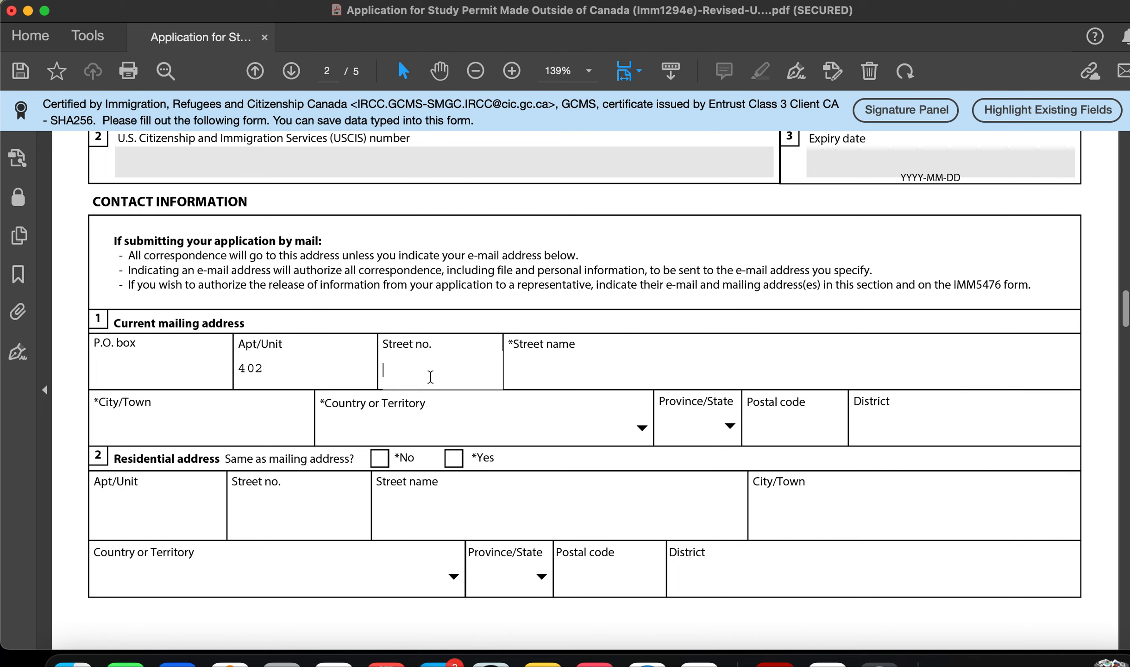
pyautogui.write('4TH')
pyautogui.click(569, 370)
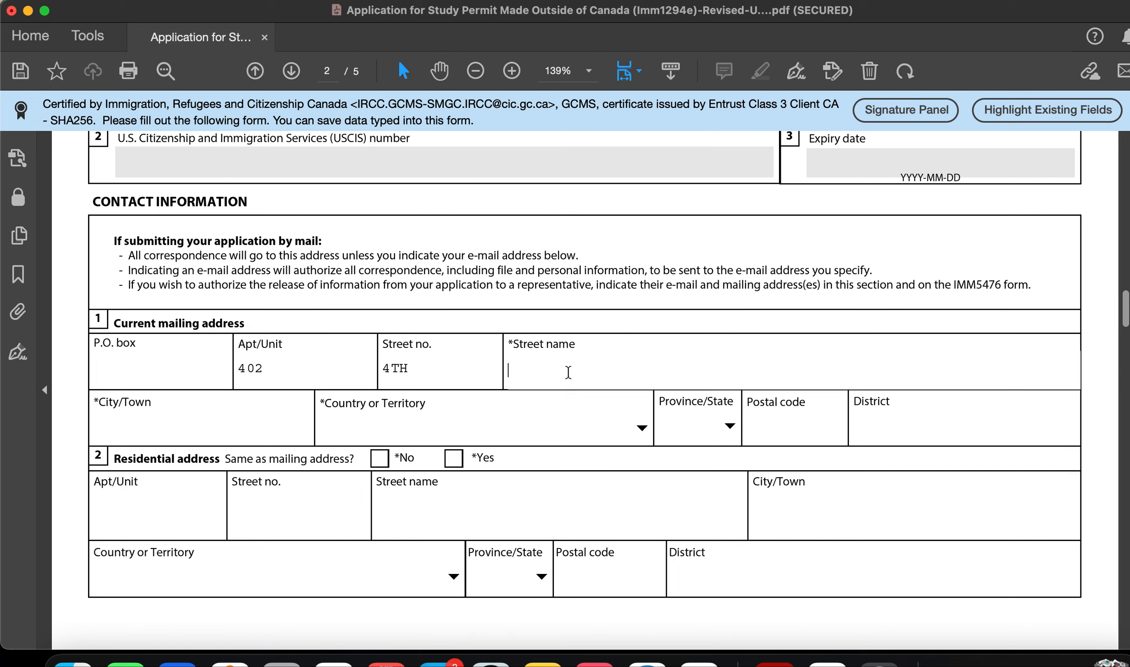
pyautogui.write('ELM STREET')
pyautogui.click(258, 420)
pyautogui.write('BENGA')
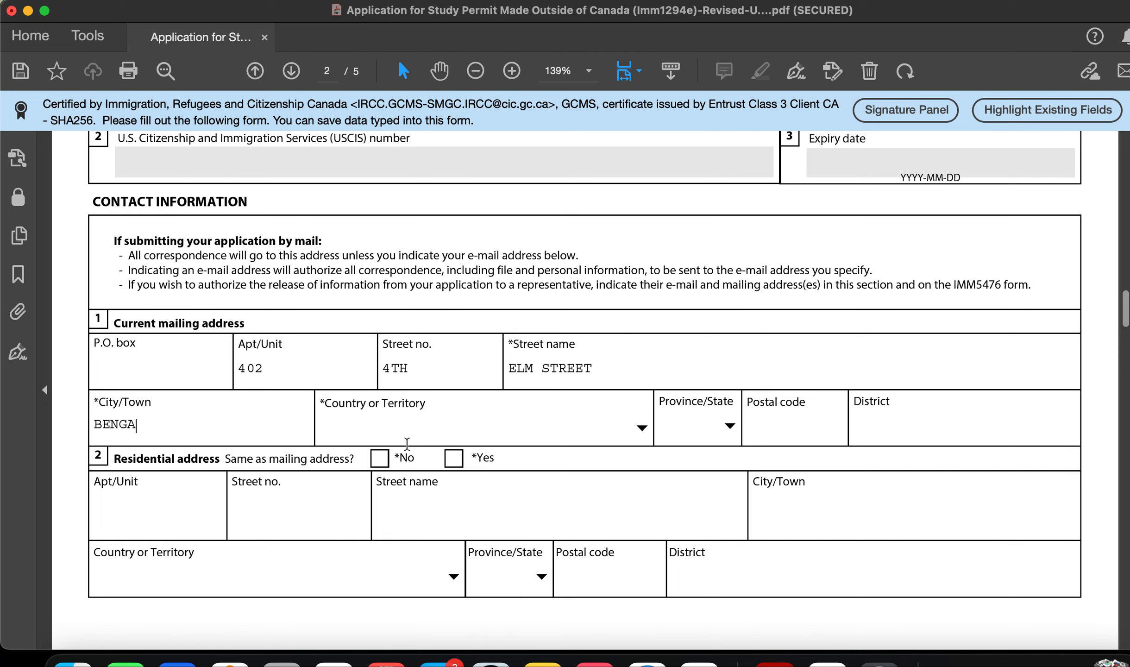
# Step: Choose India as the mailing address country
pyautogui.click(422, 415)
pyautogui.click(729, 427)
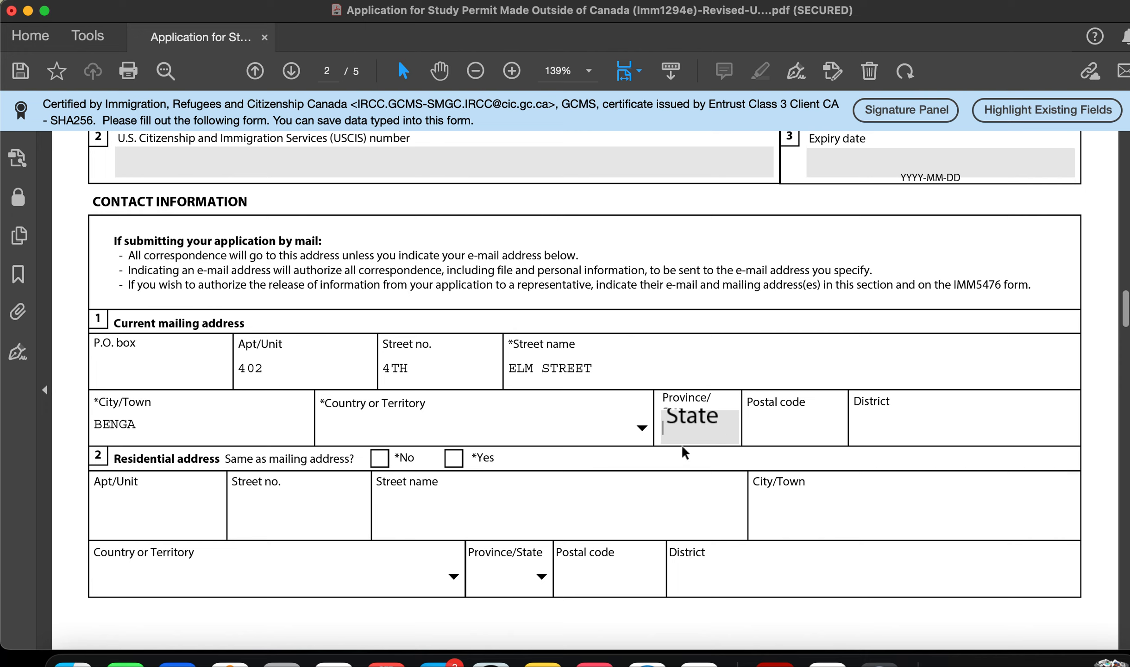
pyautogui.click(559, 398)
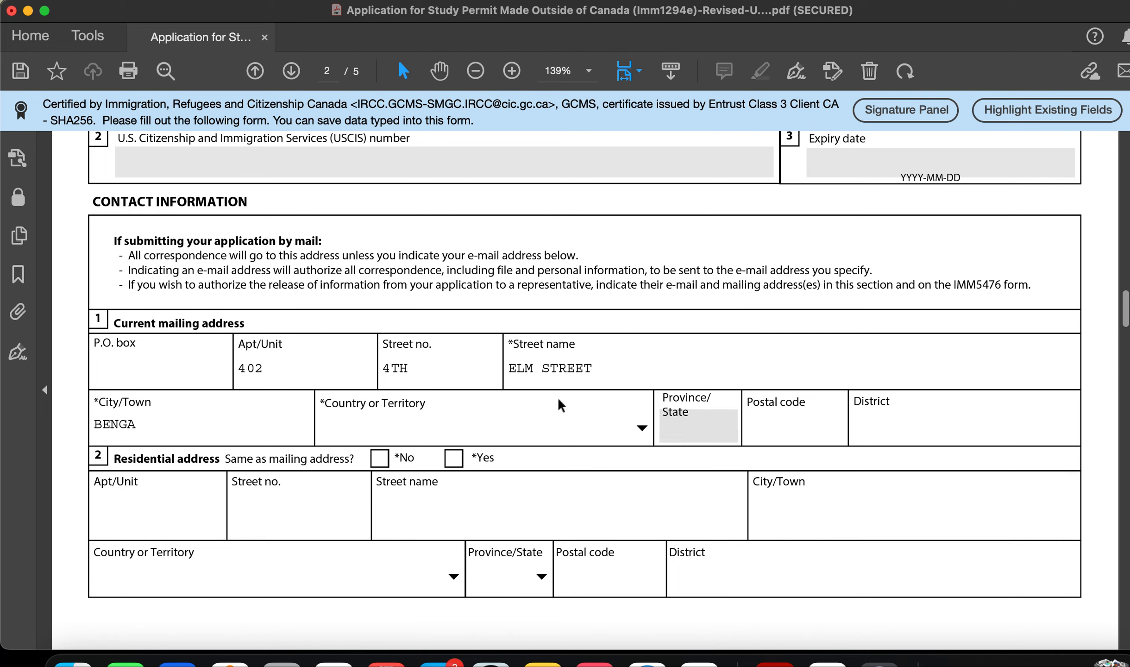
pyautogui.click(892, 436)
pyautogui.click(676, 429)
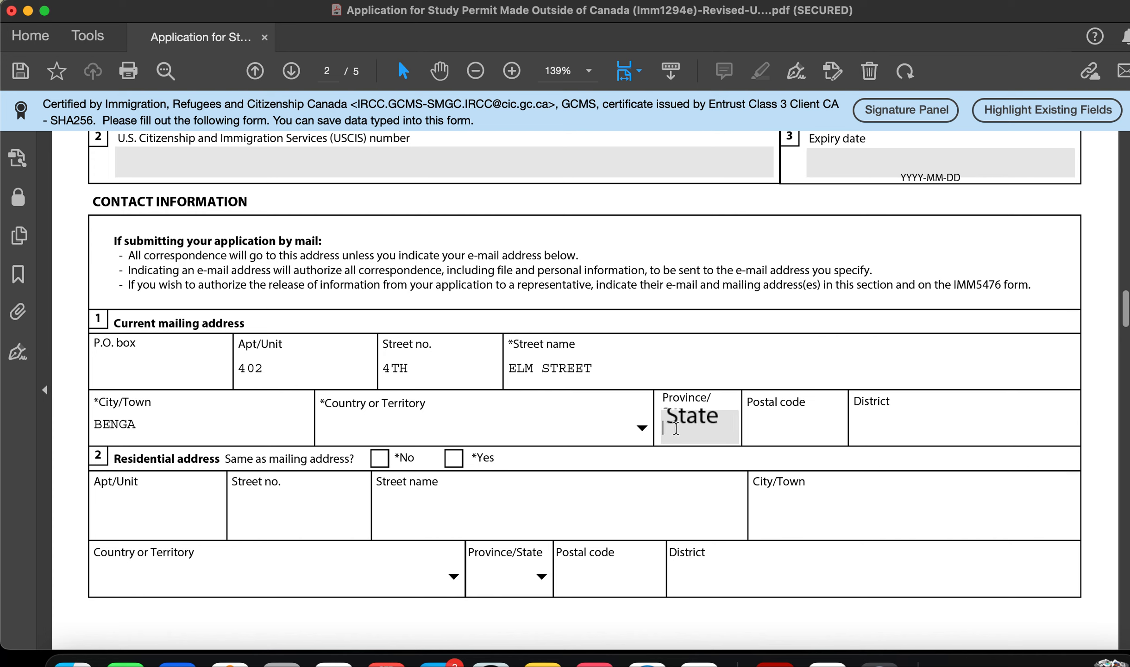
pyautogui.click(642, 428)
pyautogui.press('i')
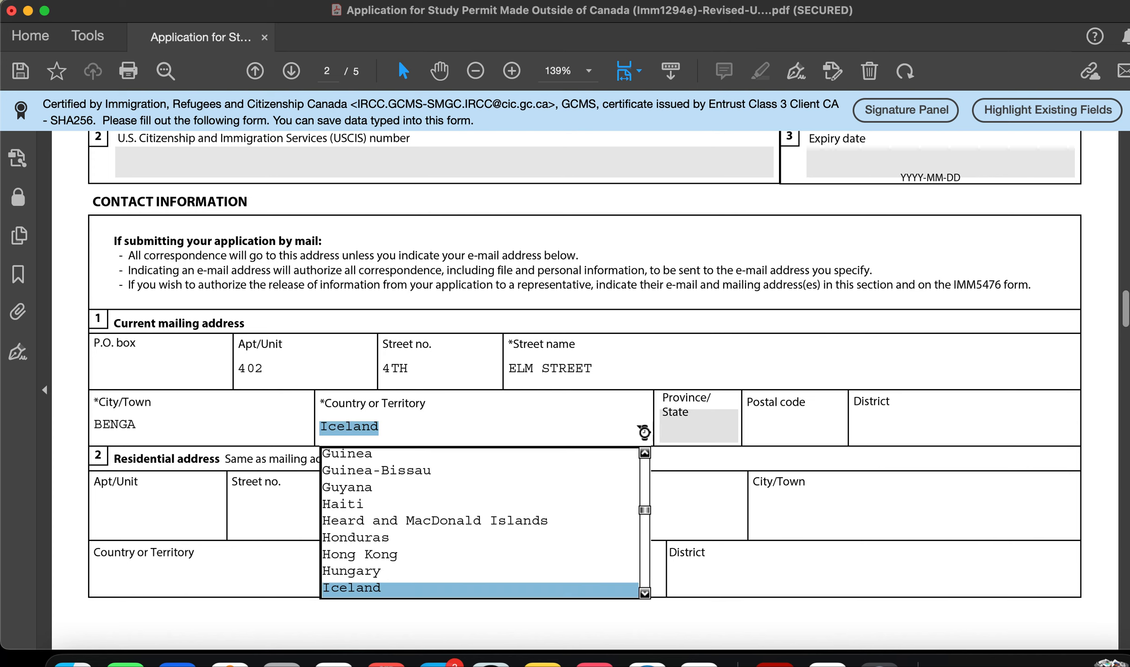
pyautogui.click(645, 593)
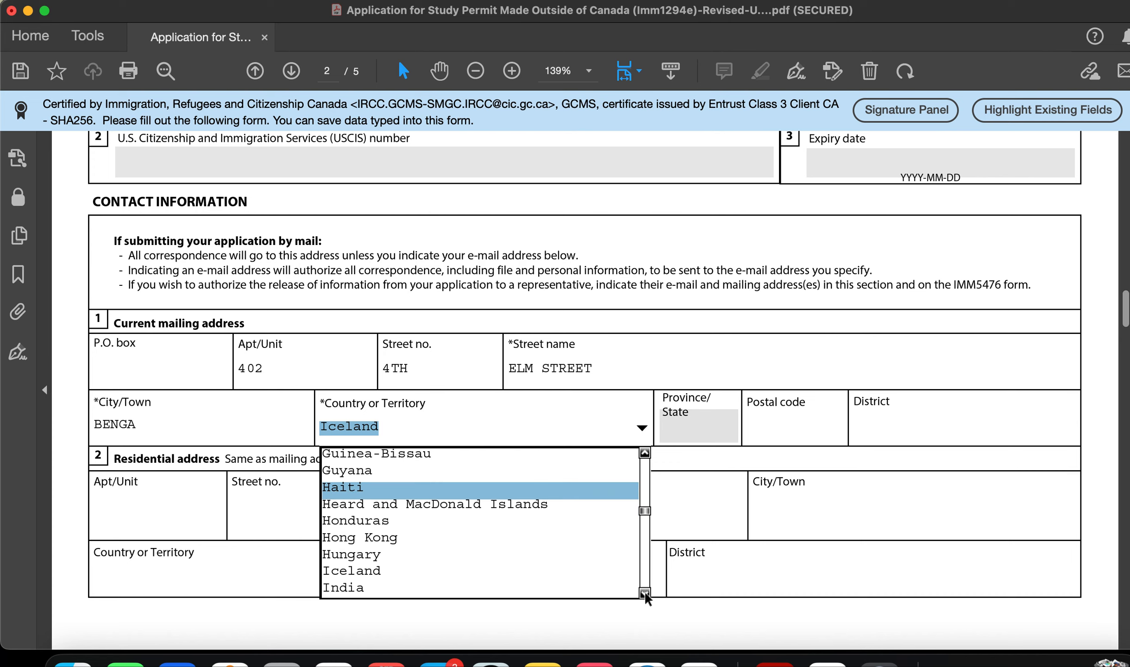
pyautogui.click(577, 587)
pyautogui.click(707, 439)
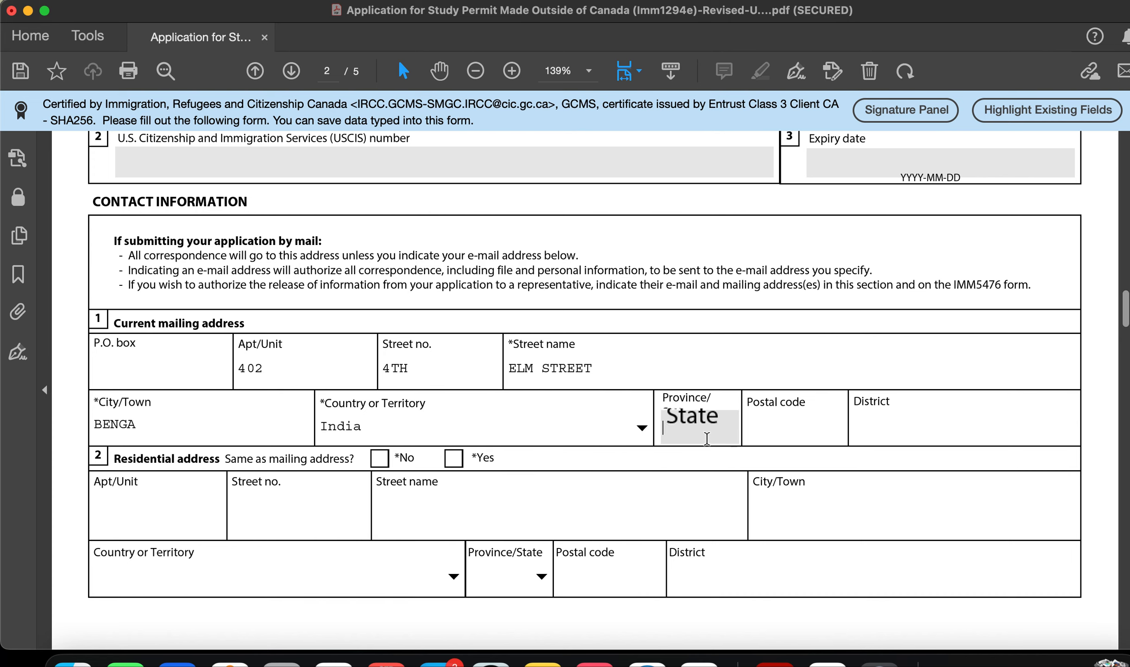
pyautogui.click(820, 431)
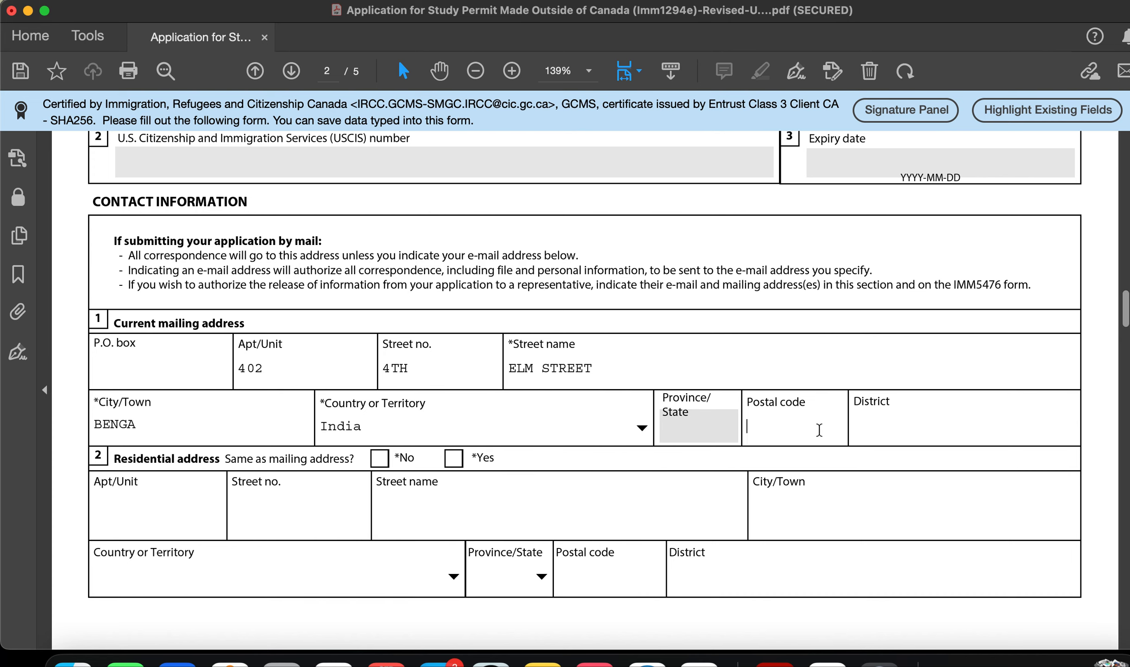
# Step: Tick Yes for 'Same as mailing address?' in the Residential address row
pyautogui.click(926, 433)
pyautogui.scroll(-3, 425, 463)
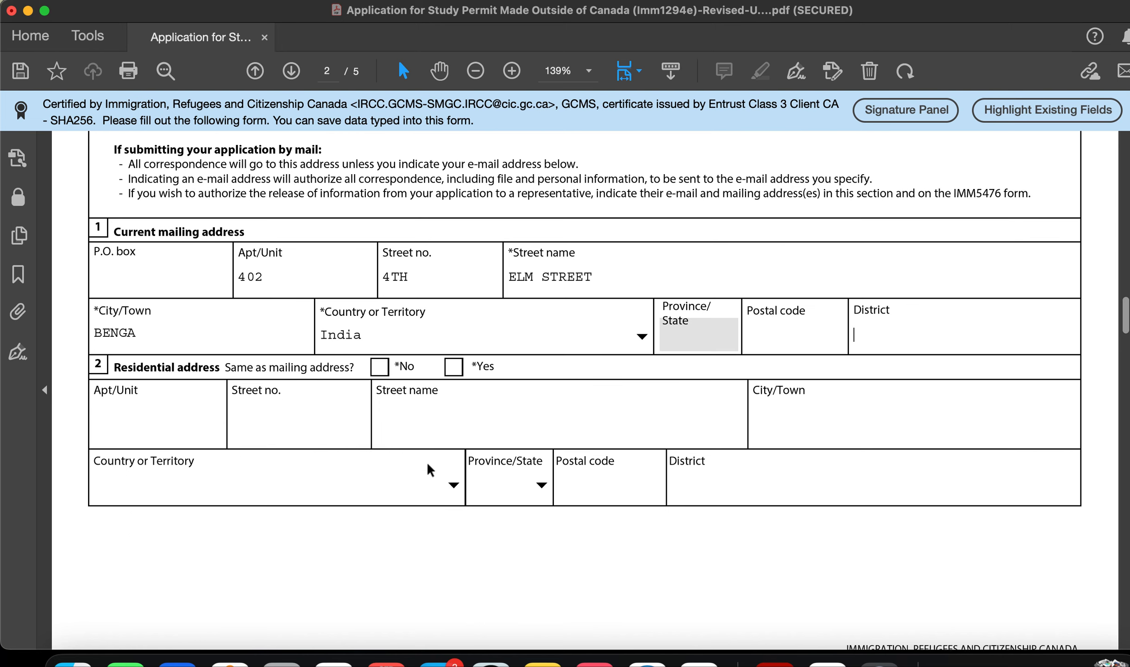
pyautogui.click(454, 363)
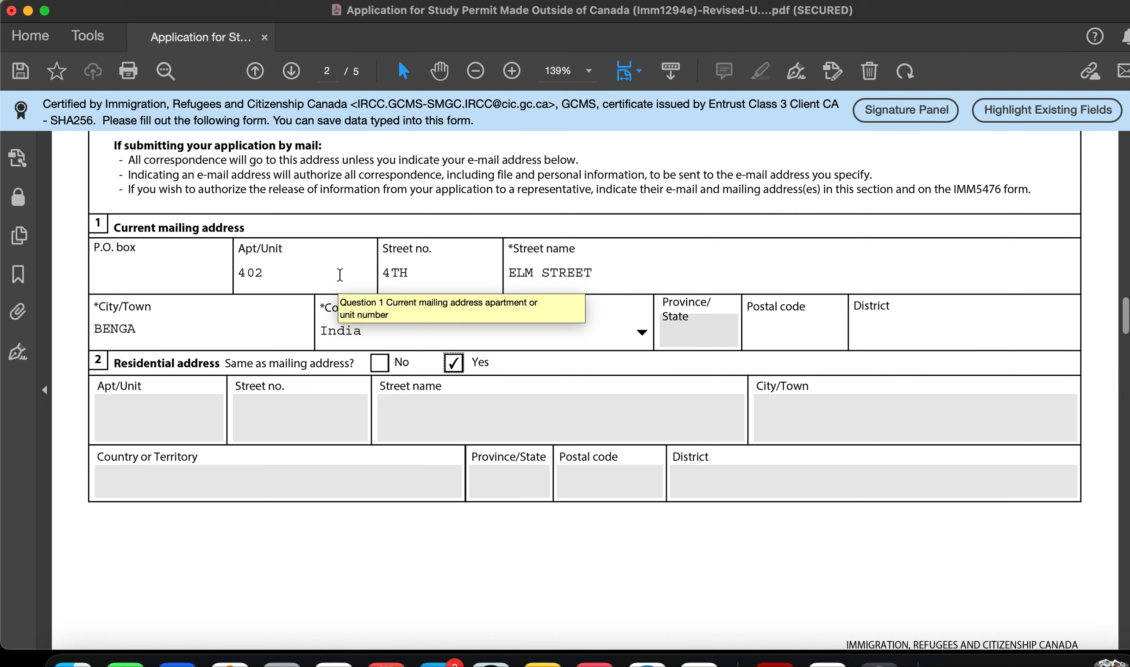
pyautogui.click(354, 260)
pyautogui.click(429, 287)
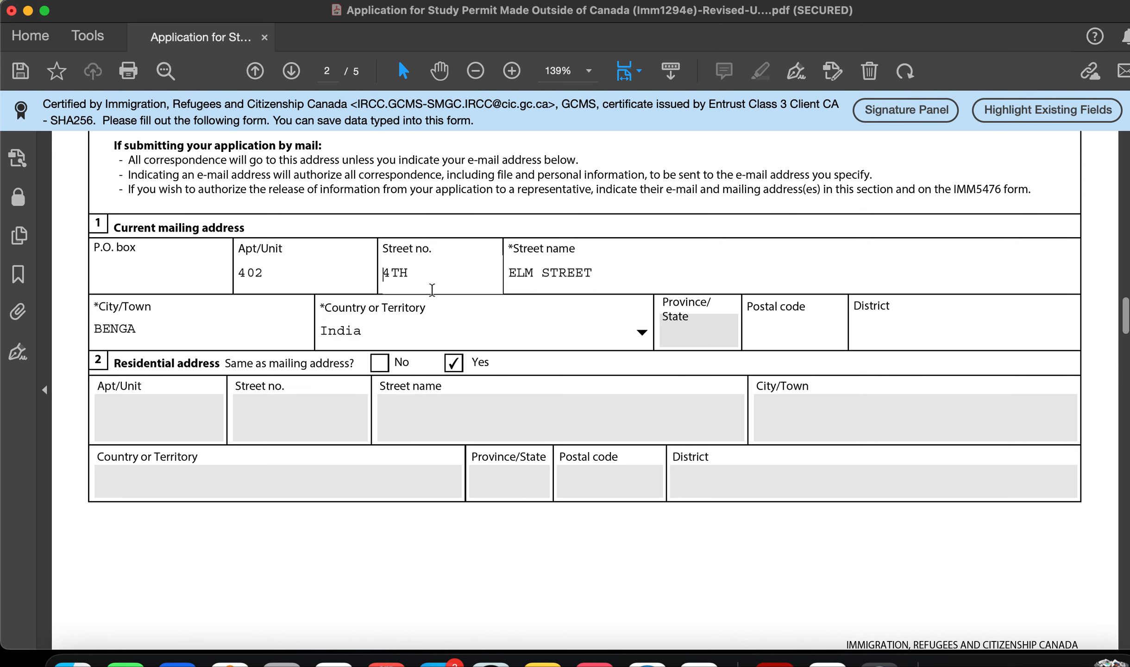
pyautogui.scroll(-8, 517, 369)
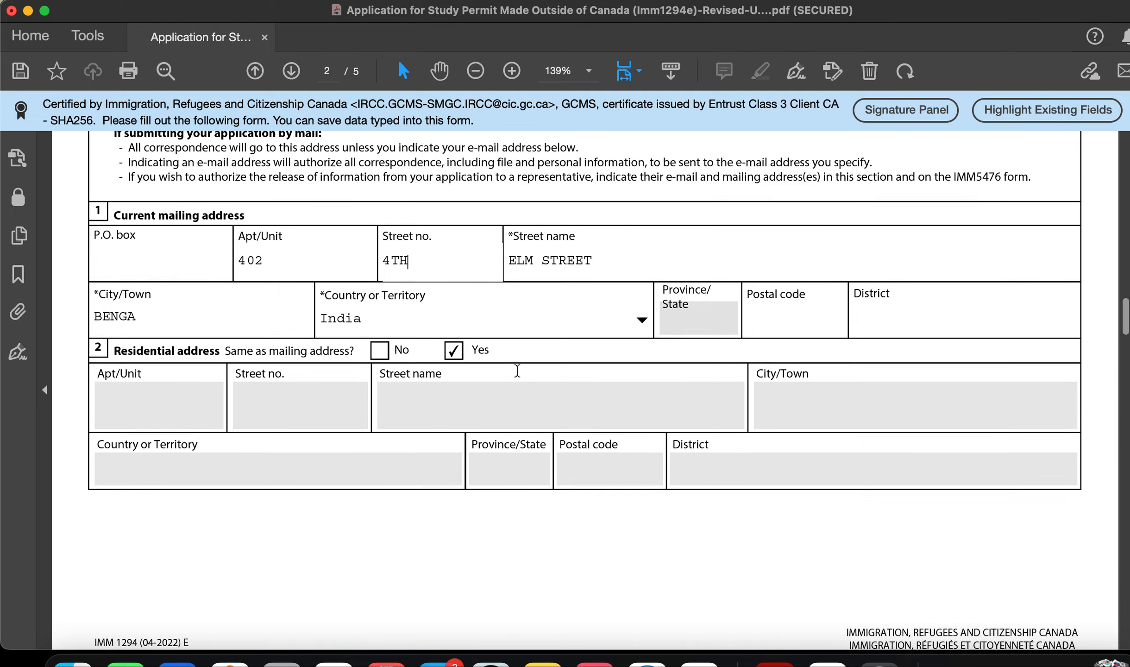
pyautogui.scroll(5, 516, 369)
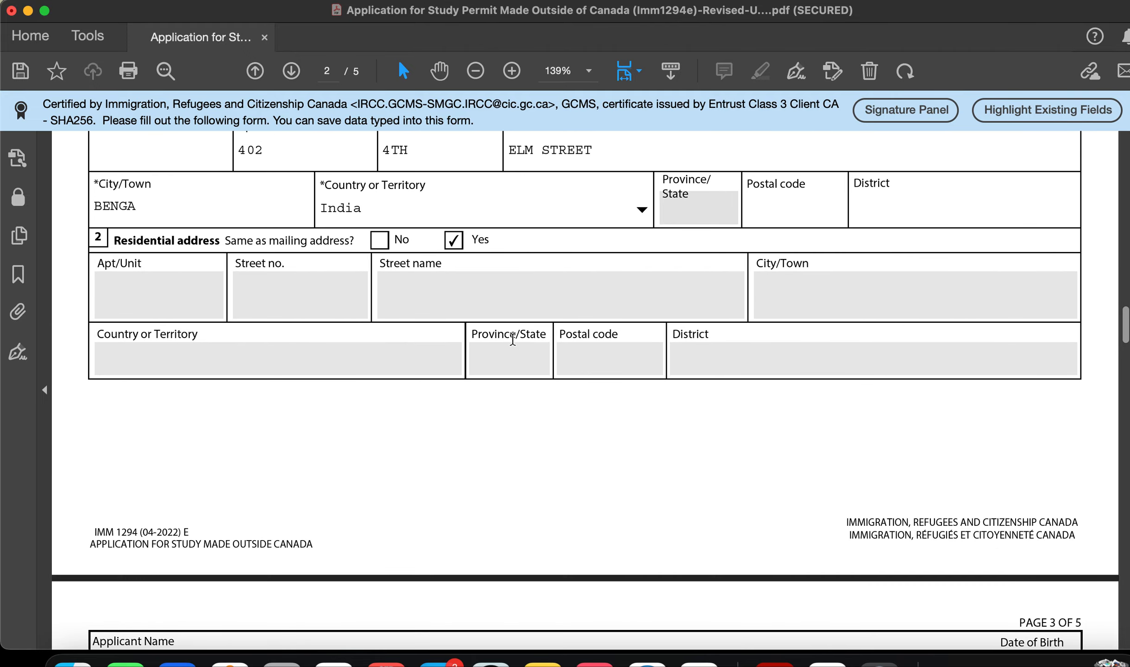
pyautogui.scroll(-10, 514, 388)
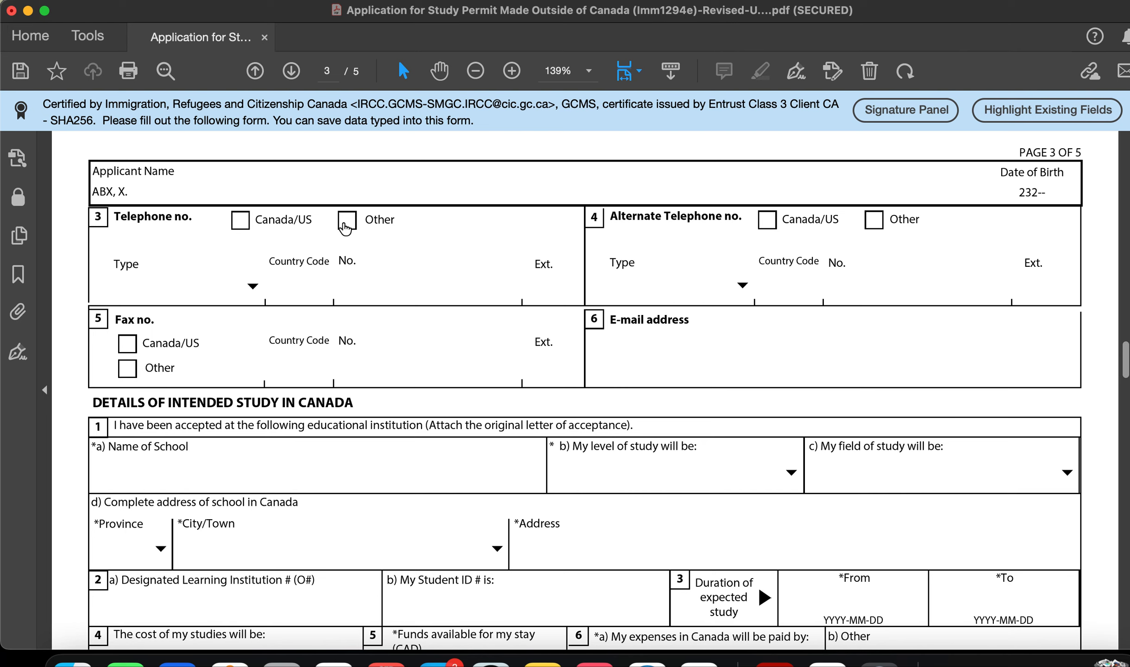
# Step: Set the main telephone to Other, type Cellular, country code 91, and enter its number
pyautogui.click(347, 221)
pyautogui.click(256, 286)
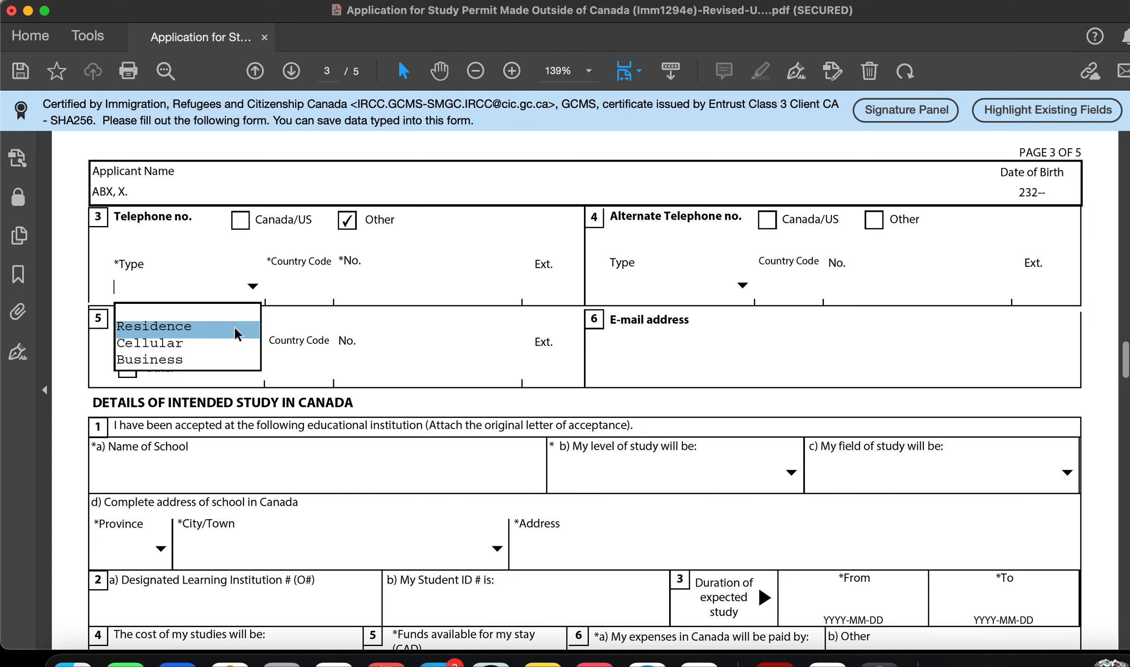
pyautogui.click(232, 344)
pyautogui.click(300, 285)
pyautogui.write('91')
pyautogui.click(397, 294)
pyautogui.write('84748383')
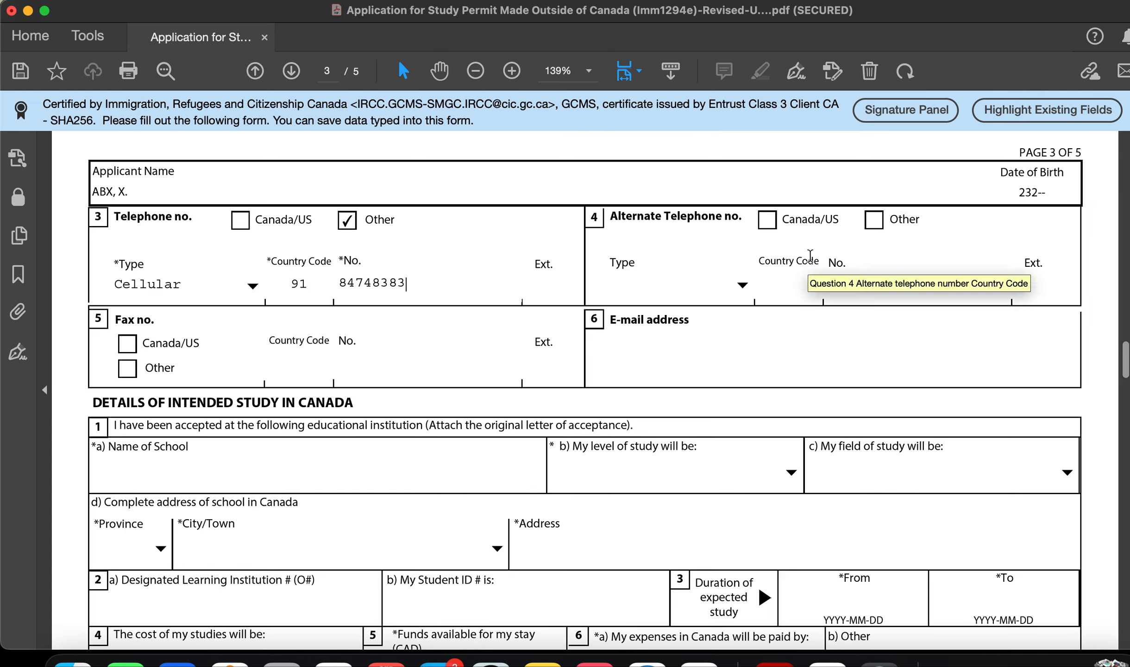
# Step: Set the alternate telephone to Other, type Cellular, country code 91, and enter its number
pyautogui.click(874, 221)
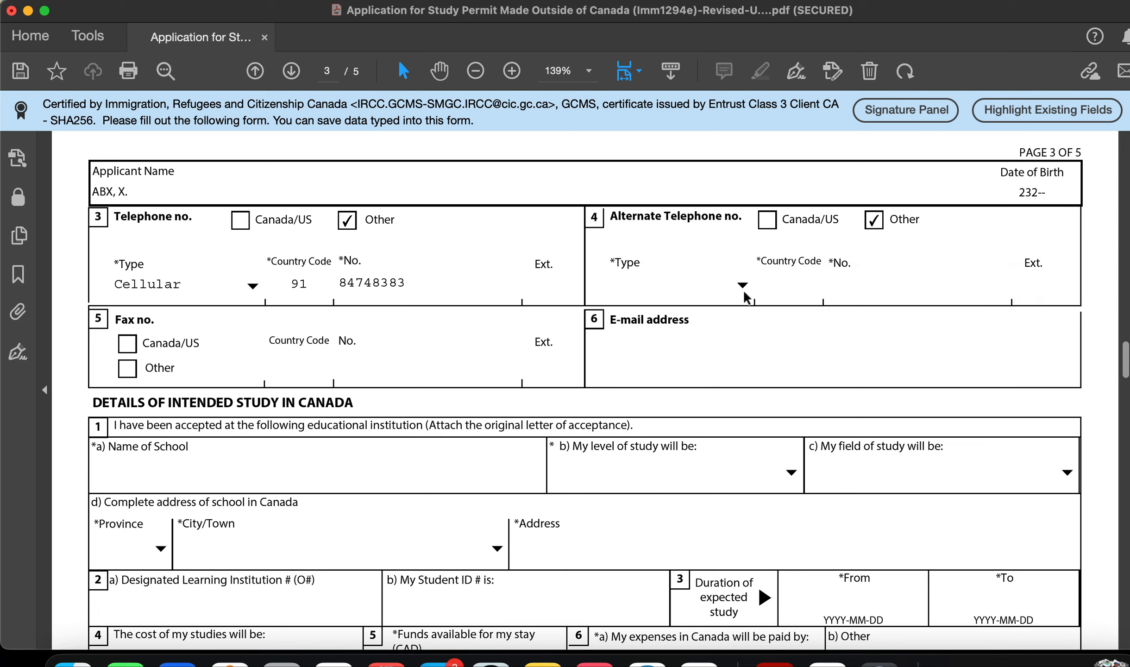
pyautogui.click(742, 285)
pyautogui.click(734, 338)
pyautogui.write('91')
pyautogui.click(880, 287)
pyautogui.write('3637')
pyautogui.press('BackSpace')
pyautogui.press('BackSpace')
pyautogui.press('BackSpace')
pyautogui.press('BackSpace')
pyautogui.write('9277484')
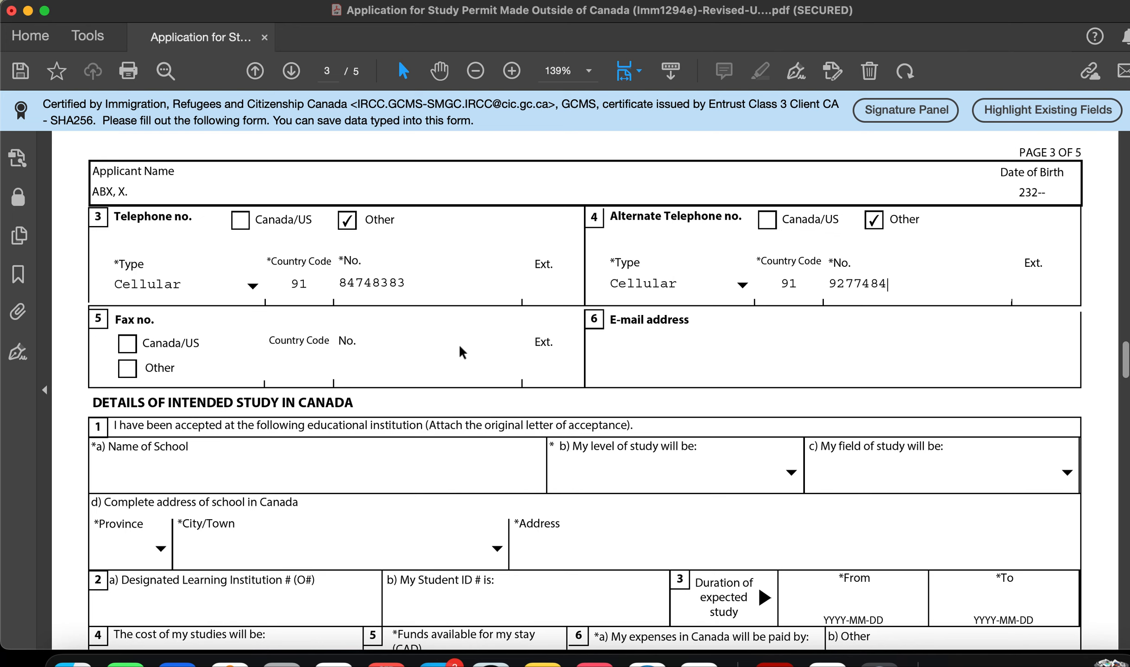
# Step: Type the applicant's e-mail address into the E-mail field
pyautogui.scroll(-3, 547, 416)
pyautogui.click(709, 285)
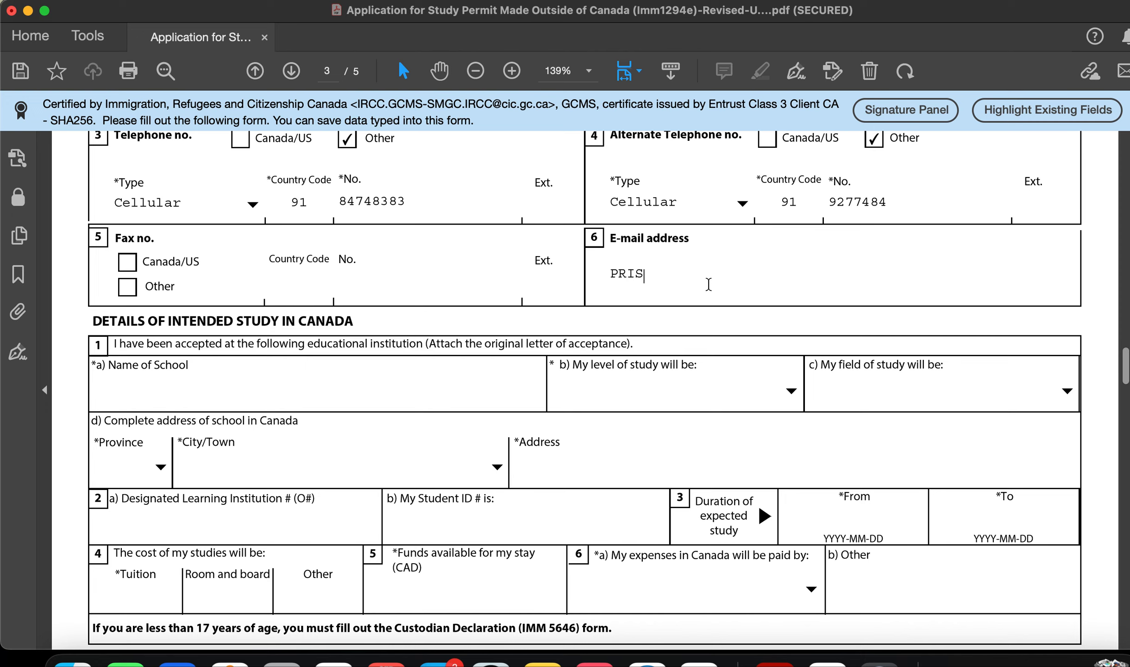
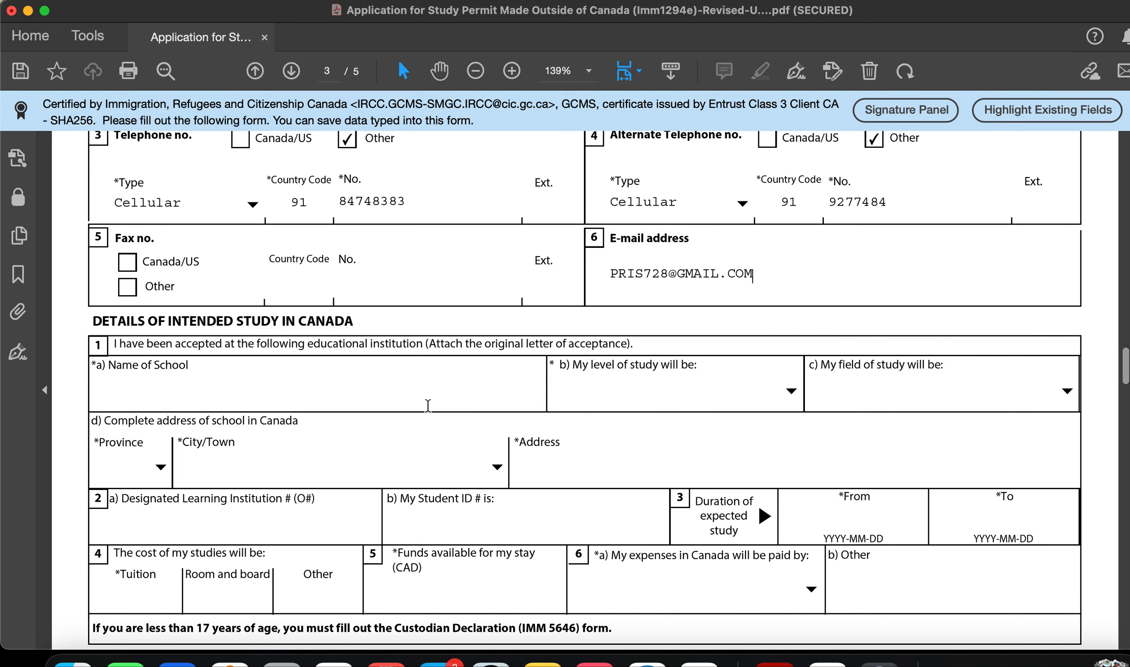
# Step: Enter CONGESTOGA COLLEGE as the Name of School
pyautogui.scroll(-3, 428, 405)
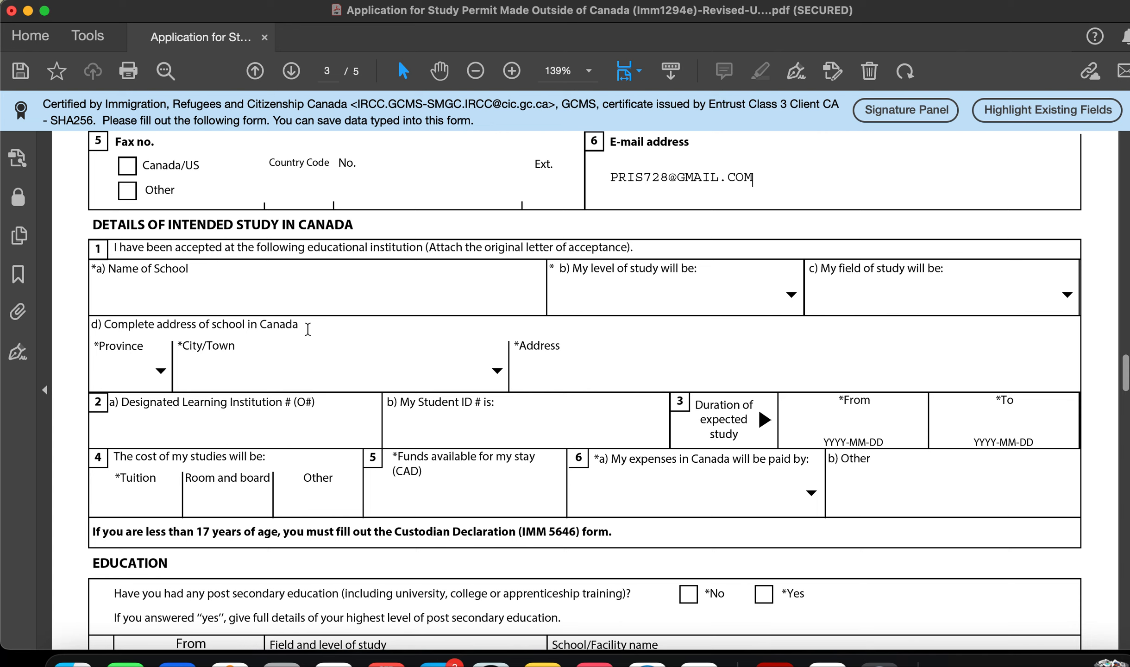
pyautogui.scroll(-1, 270, 281)
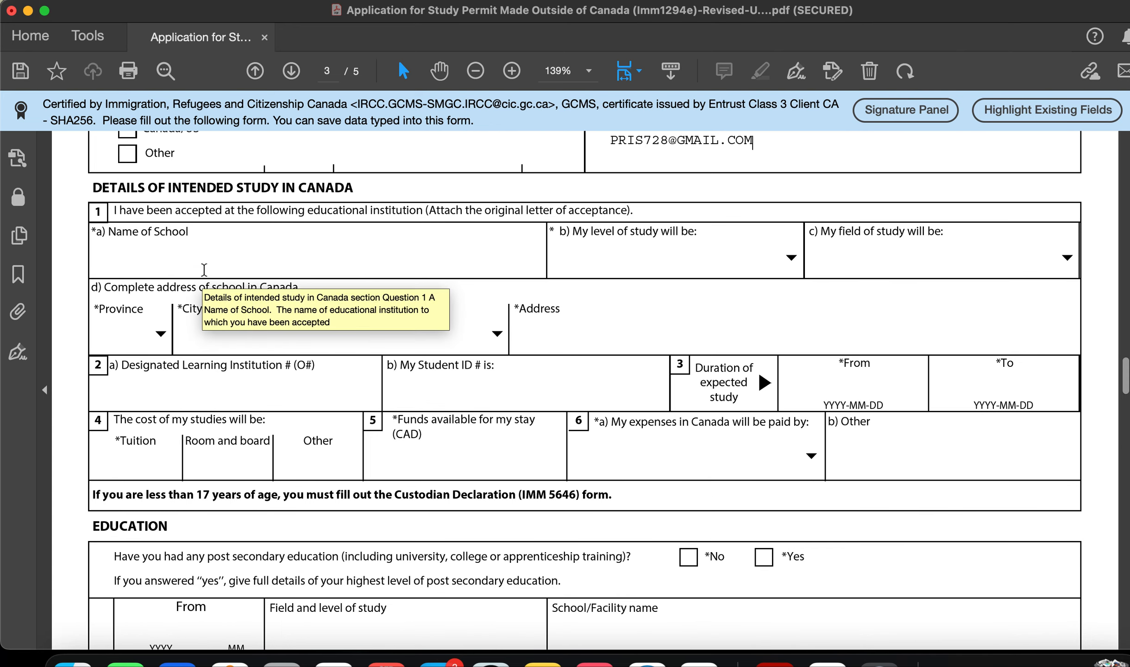
pyautogui.click(236, 253)
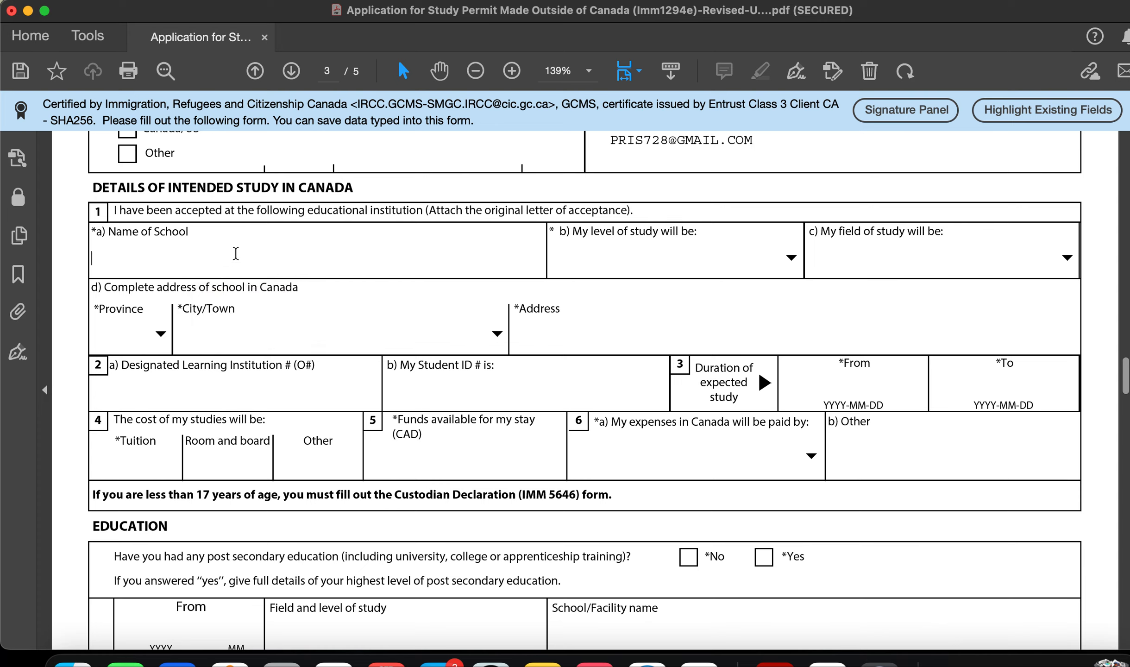
pyautogui.write('CONGESTOGA COLLEGE')
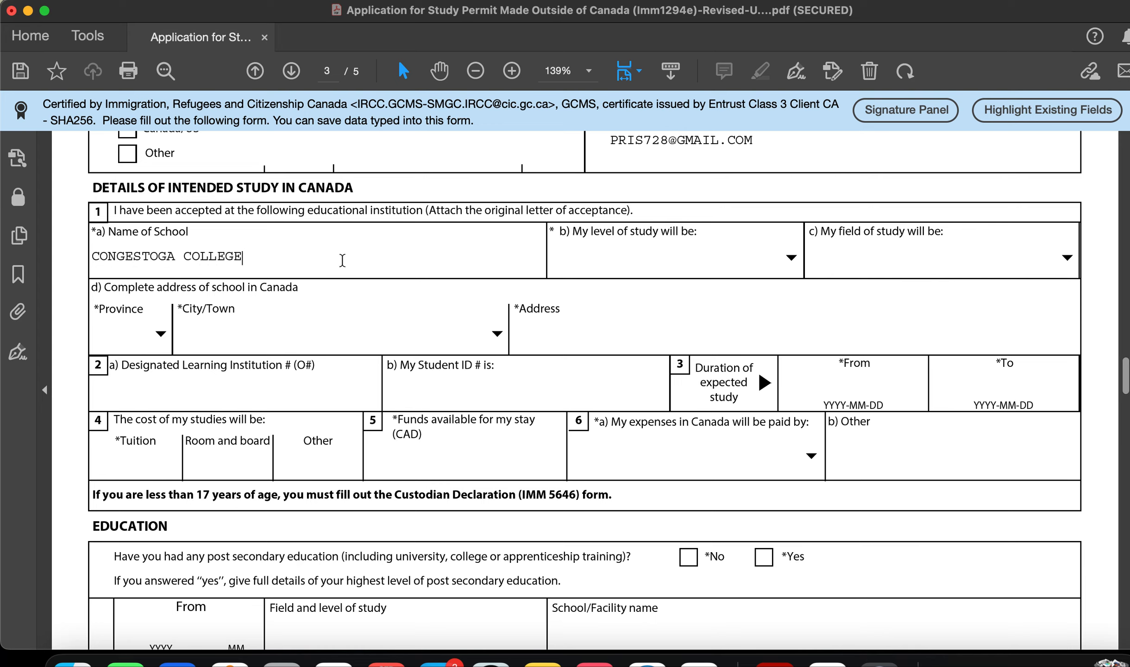
# Step: Set level of study to College - Certificate and field of study to Computing/IT
pyautogui.click(740, 258)
pyautogui.click(797, 257)
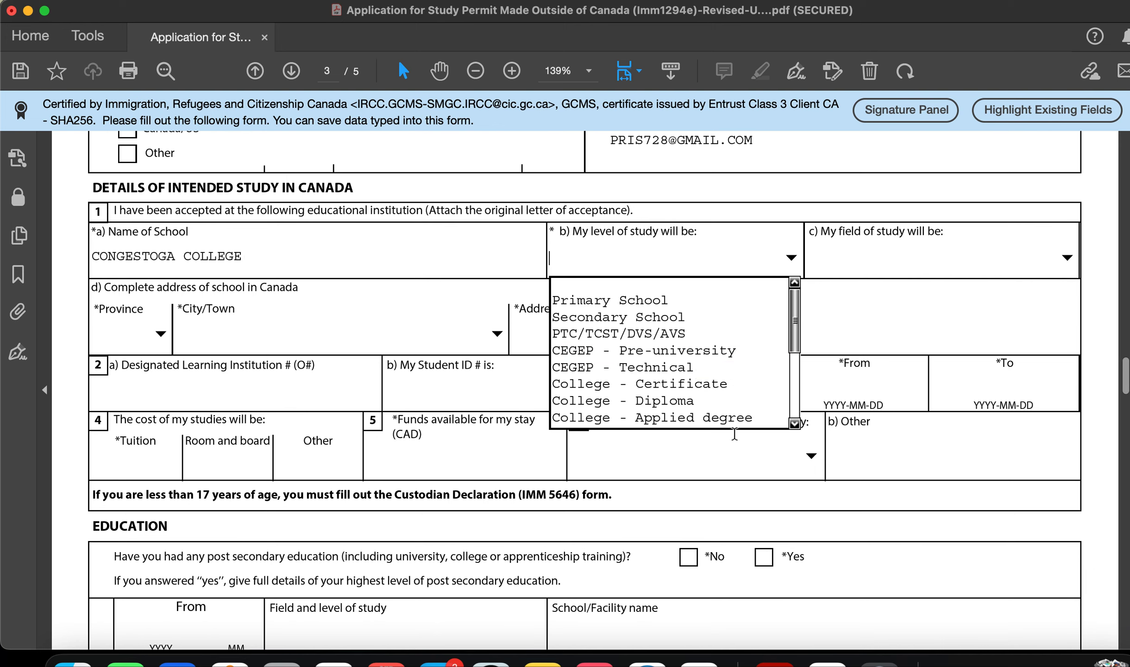
pyautogui.click(723, 372)
pyautogui.click(790, 260)
pyautogui.click(728, 383)
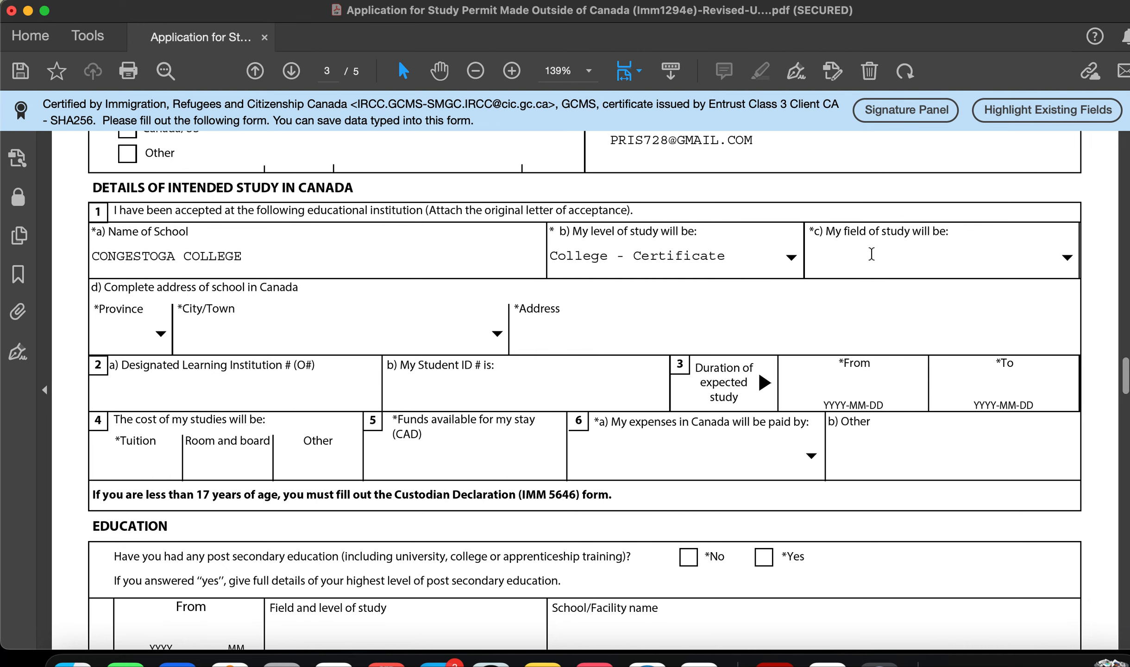
pyautogui.click(1067, 257)
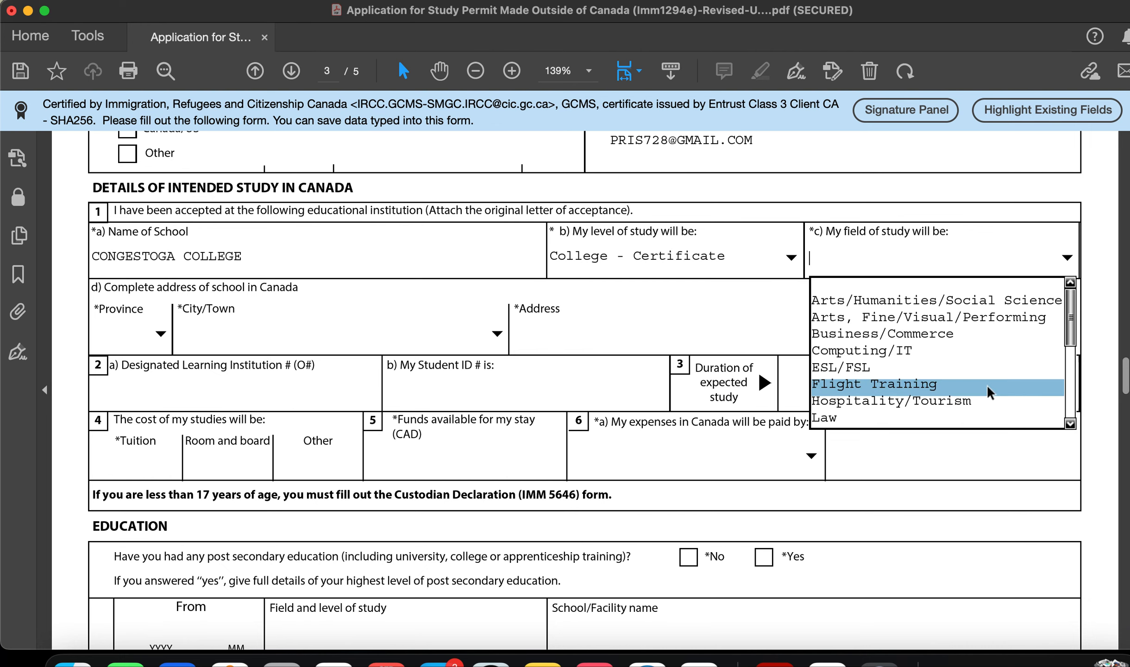
pyautogui.click(981, 348)
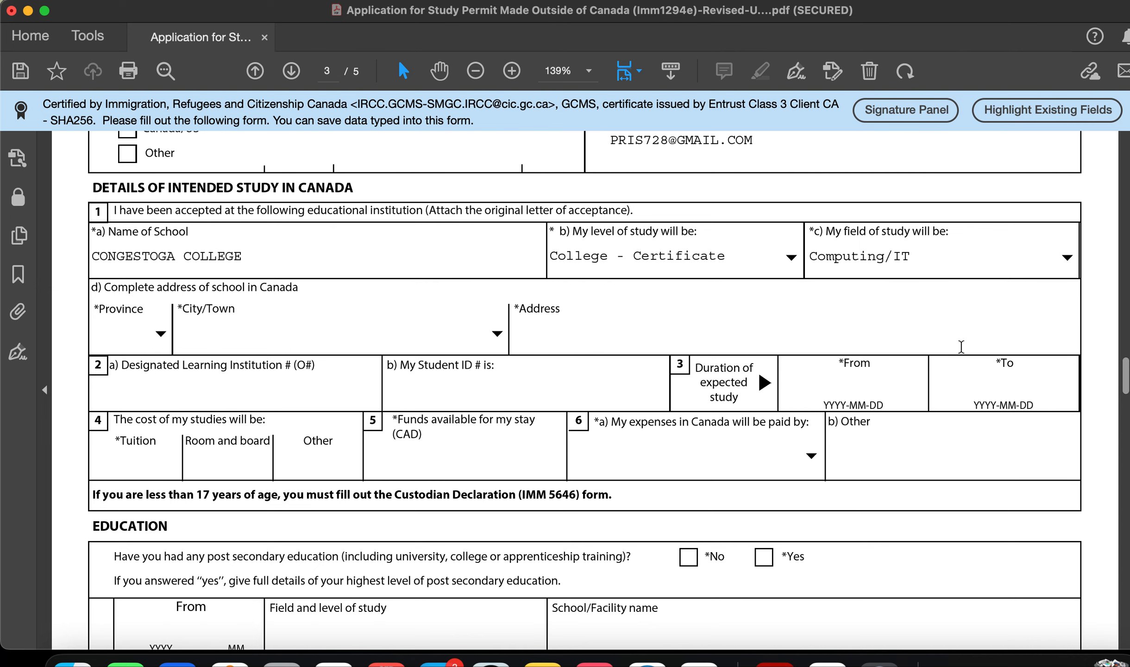
pyautogui.click(159, 334)
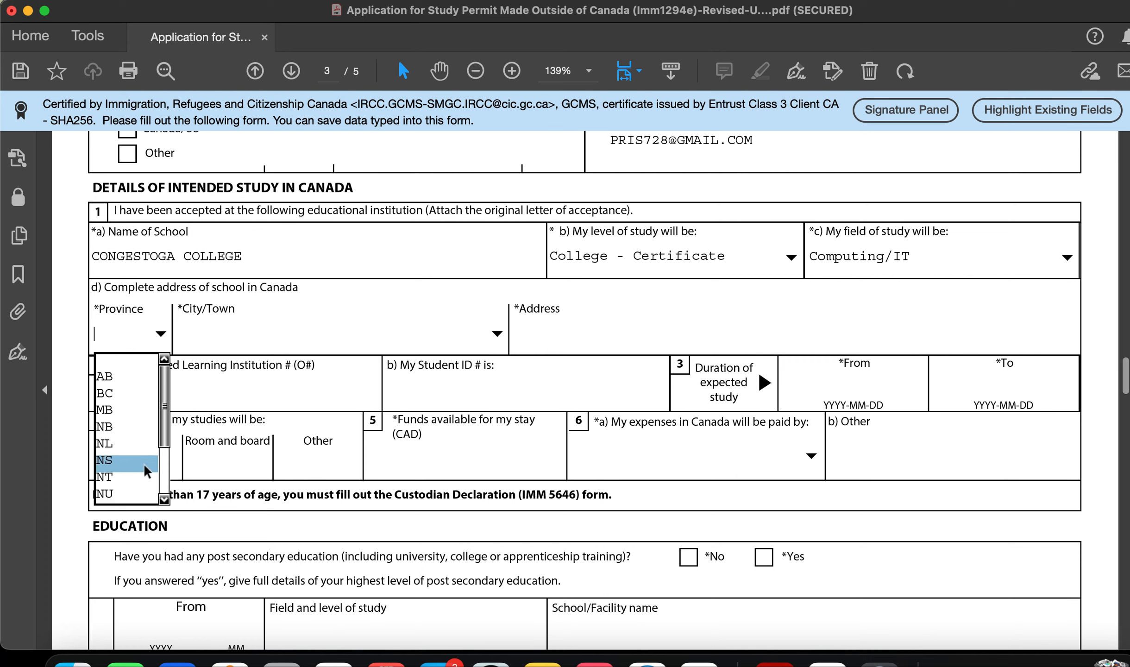
# Step: Set the school's province to ON, city to Kitchener, and address to 299 DOON VALLEY DR
pyautogui.moveTo(165, 422); pyautogui.dragTo(163, 457)
pyautogui.click(117, 425)
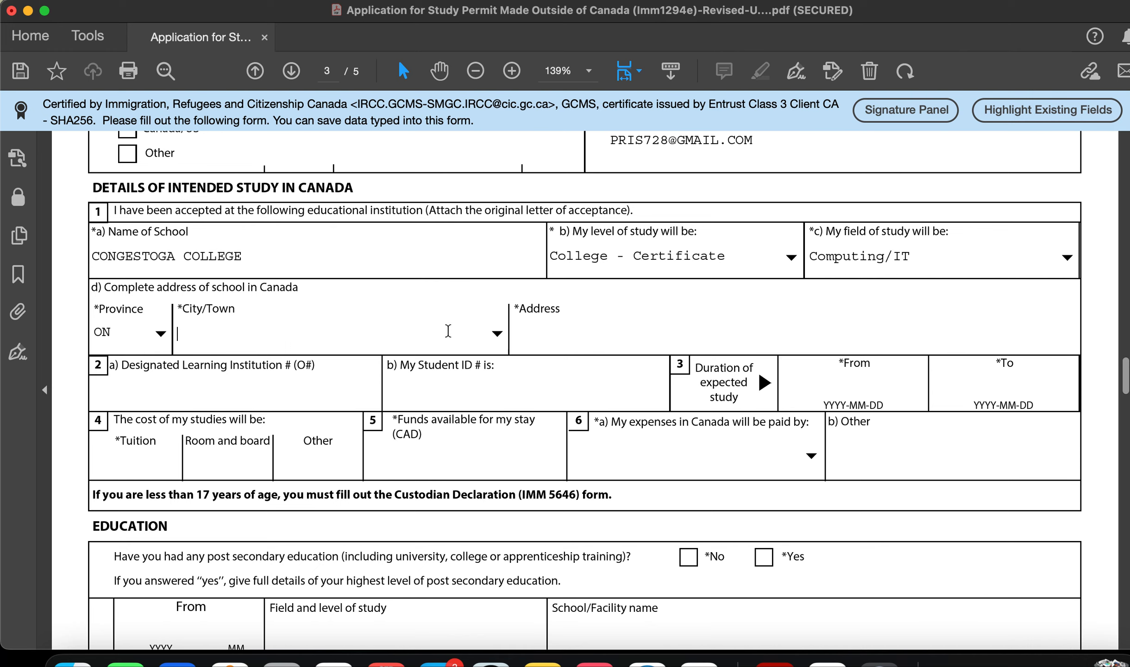
pyautogui.click(496, 333)
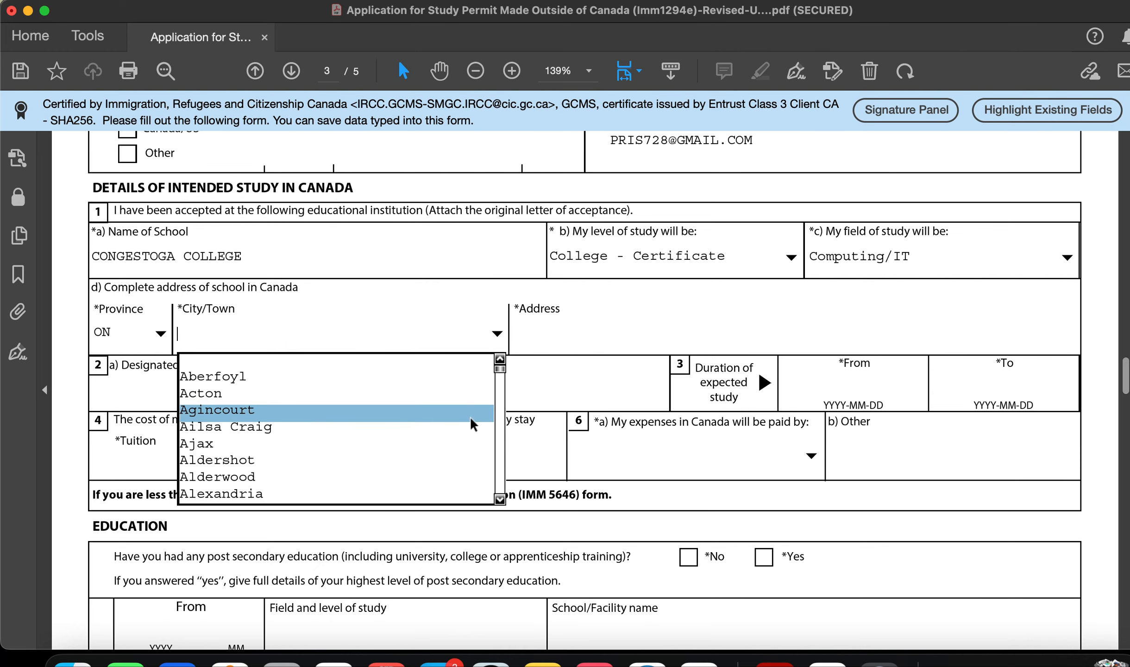
pyautogui.press('k')
pyautogui.moveTo(500, 414); pyautogui.dragTo(500, 417)
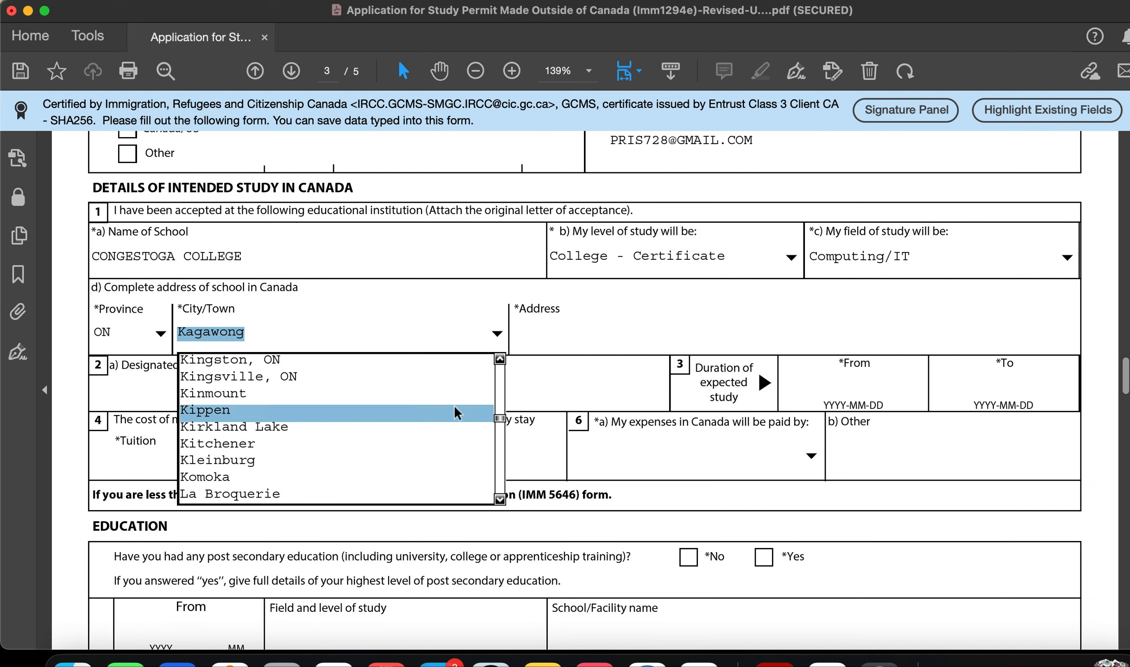
pyautogui.click(499, 359)
pyautogui.click(500, 359)
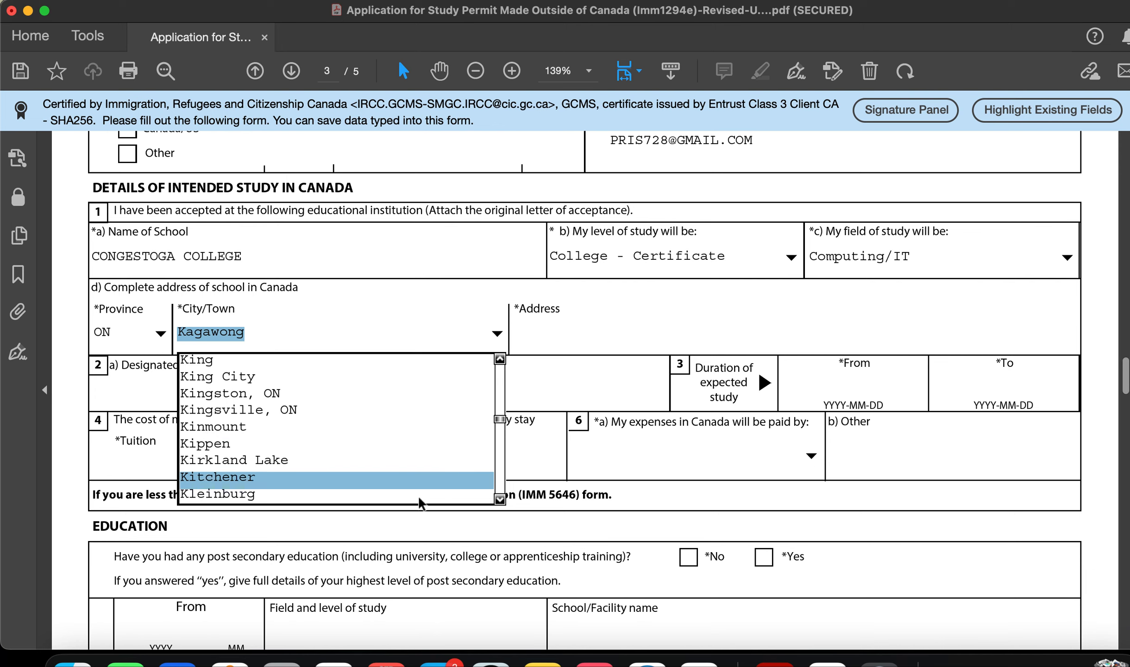
pyautogui.click(372, 489)
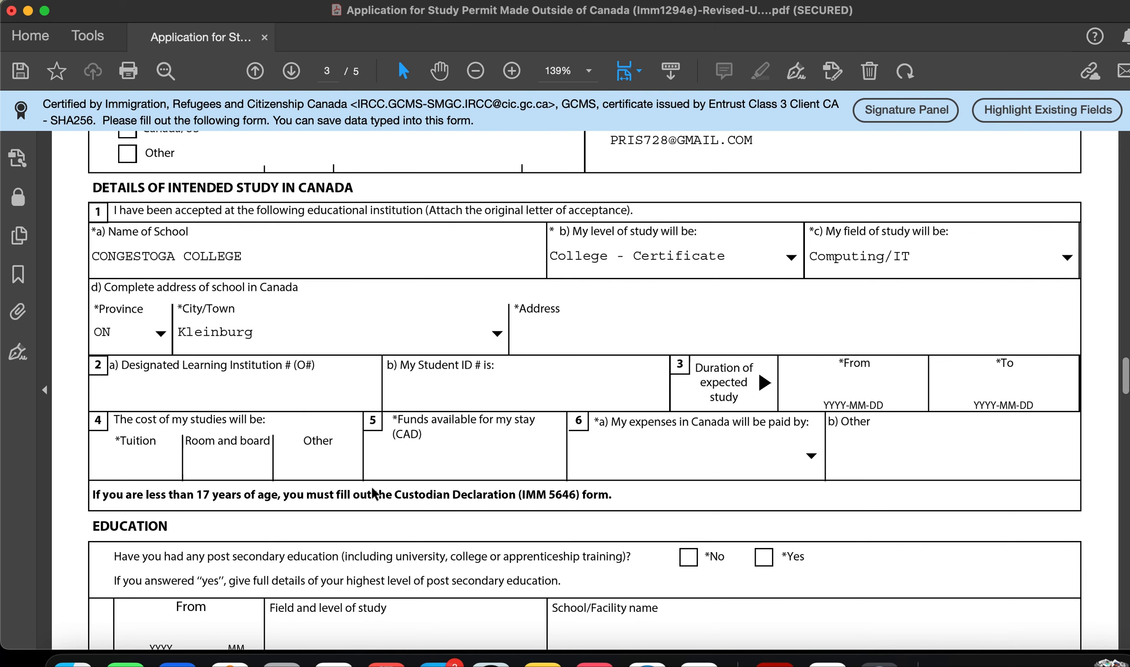
pyautogui.click(498, 331)
pyautogui.click(409, 481)
pyautogui.write('299 DOON VALLEY')
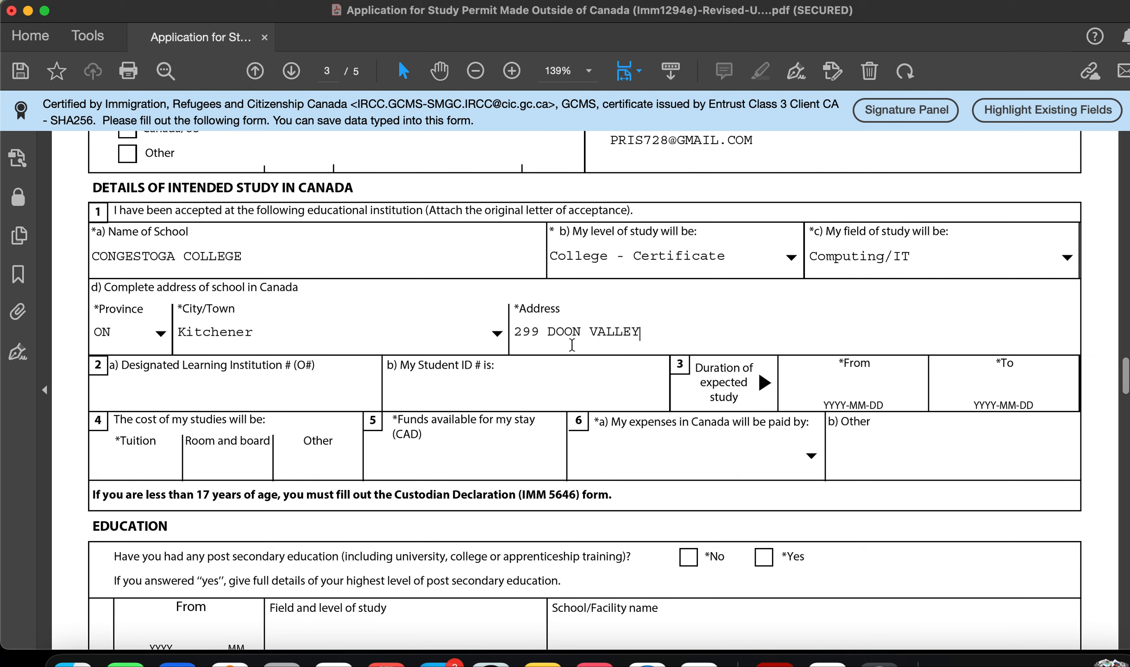
pyautogui.write(' DR.')
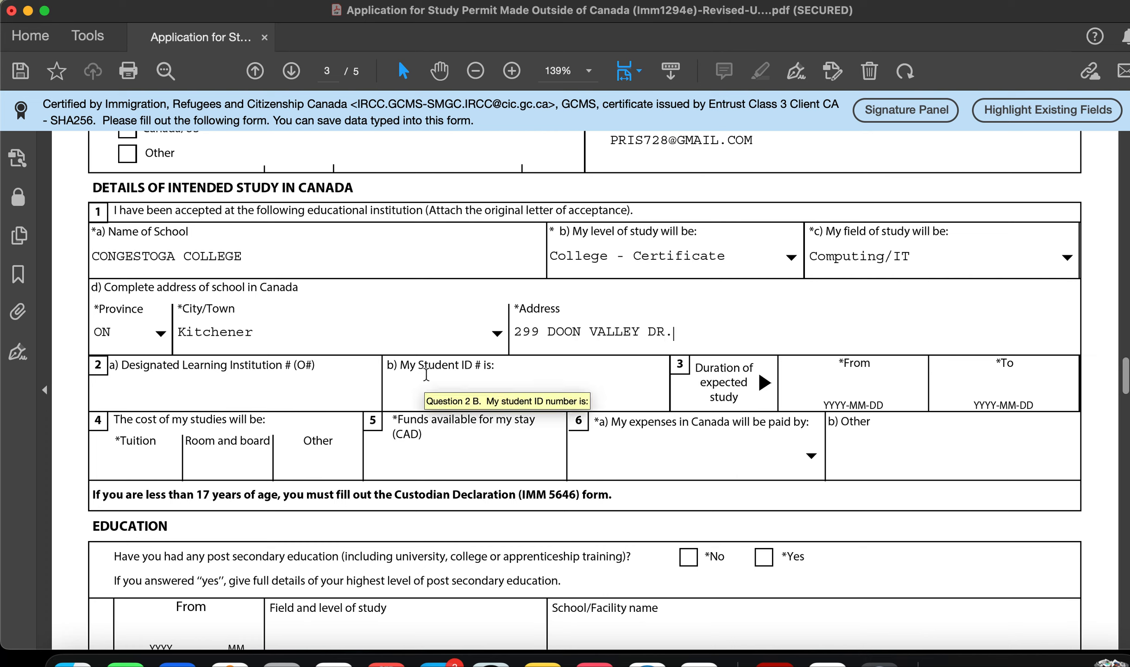
pyautogui.click(203, 388)
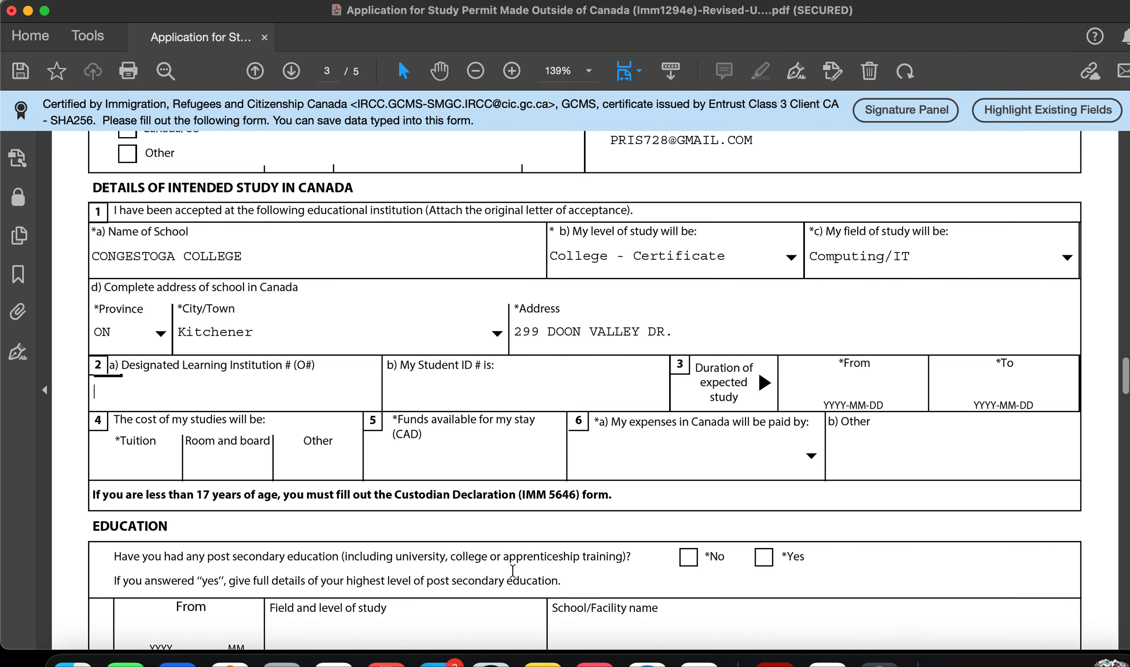
# Step: In Safari, search 'dli conestoga college' and open the canada.ca designated learning institutions page
pyautogui.click(644, 656)
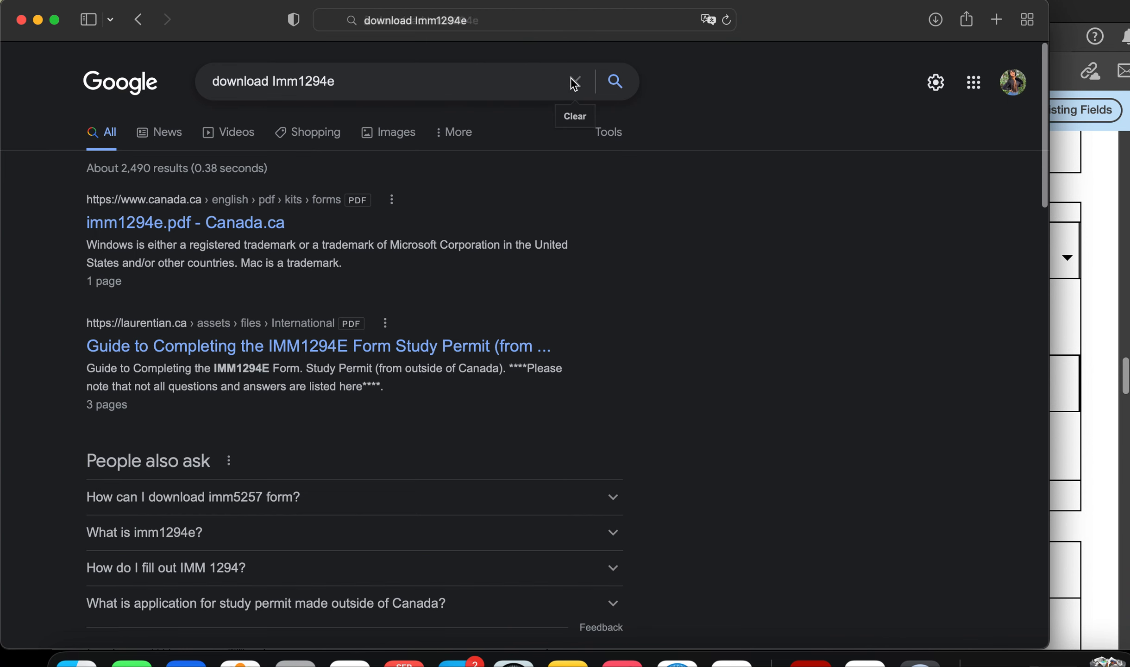
pyautogui.click(574, 81)
pyautogui.write('DLI CONES')
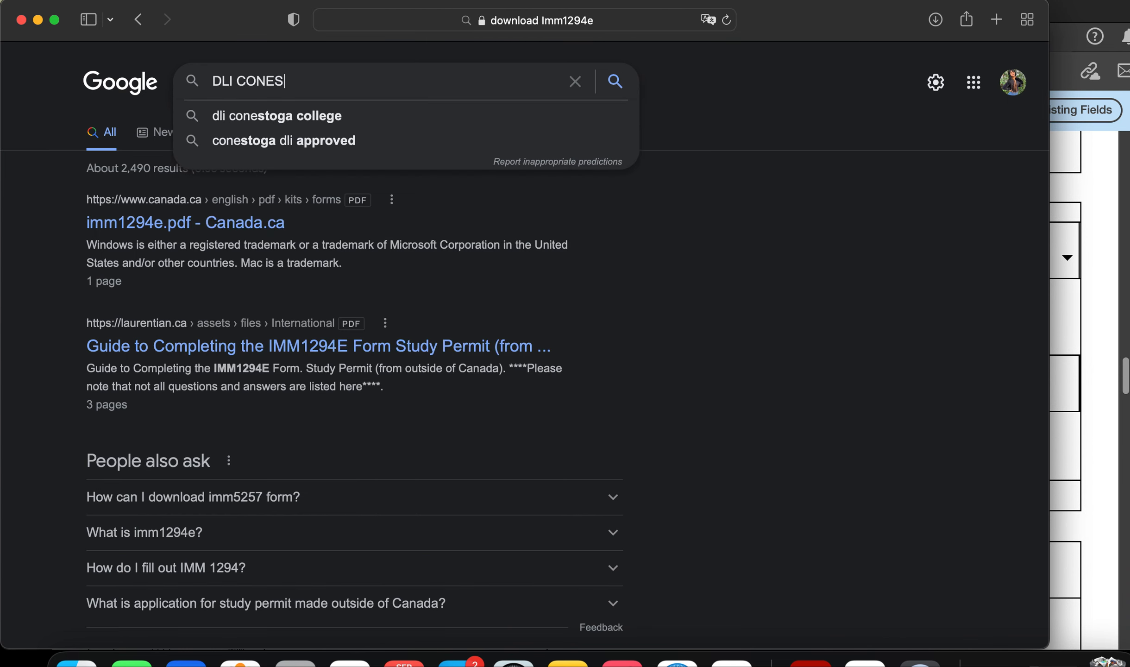
pyautogui.press('Down')
pyautogui.press('Return')
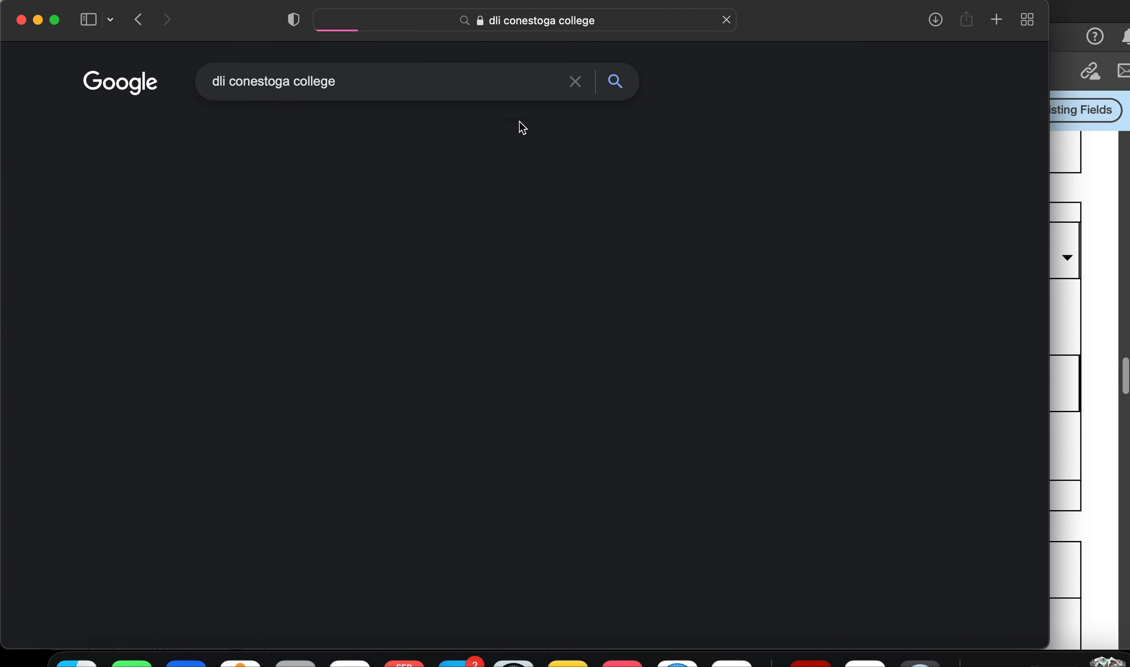
pyautogui.click(246, 229)
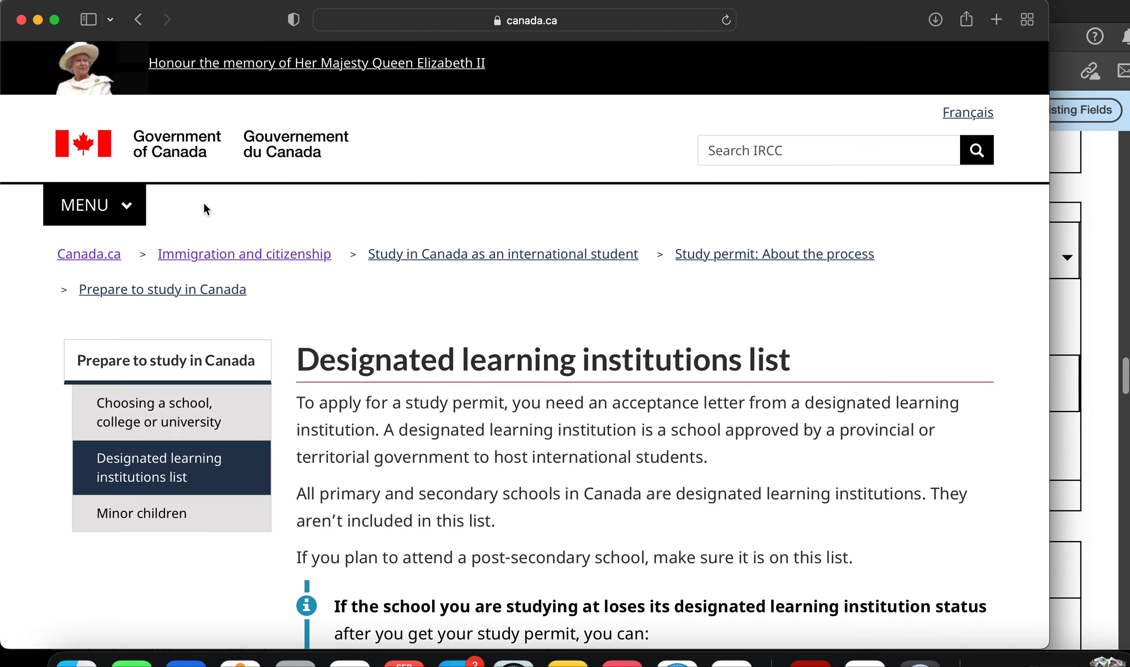
pyautogui.scroll(-10, 414, 427)
pyautogui.scroll(-15, 413, 427)
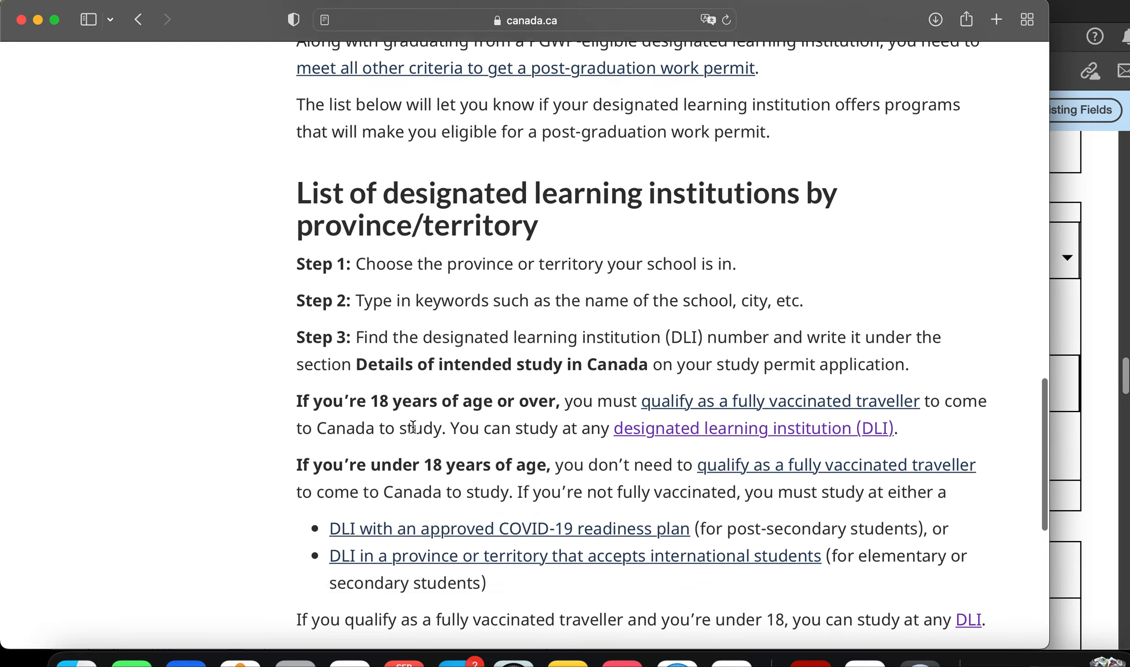
pyautogui.scroll(5, 411, 429)
pyautogui.click(417, 393)
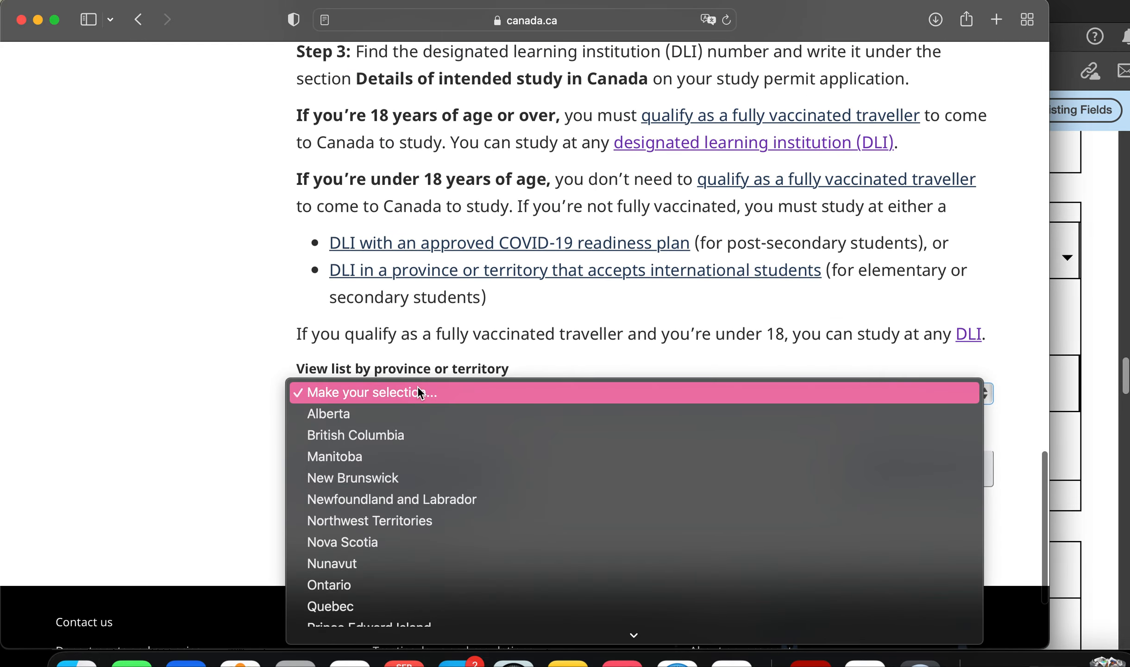
pyautogui.click(427, 586)
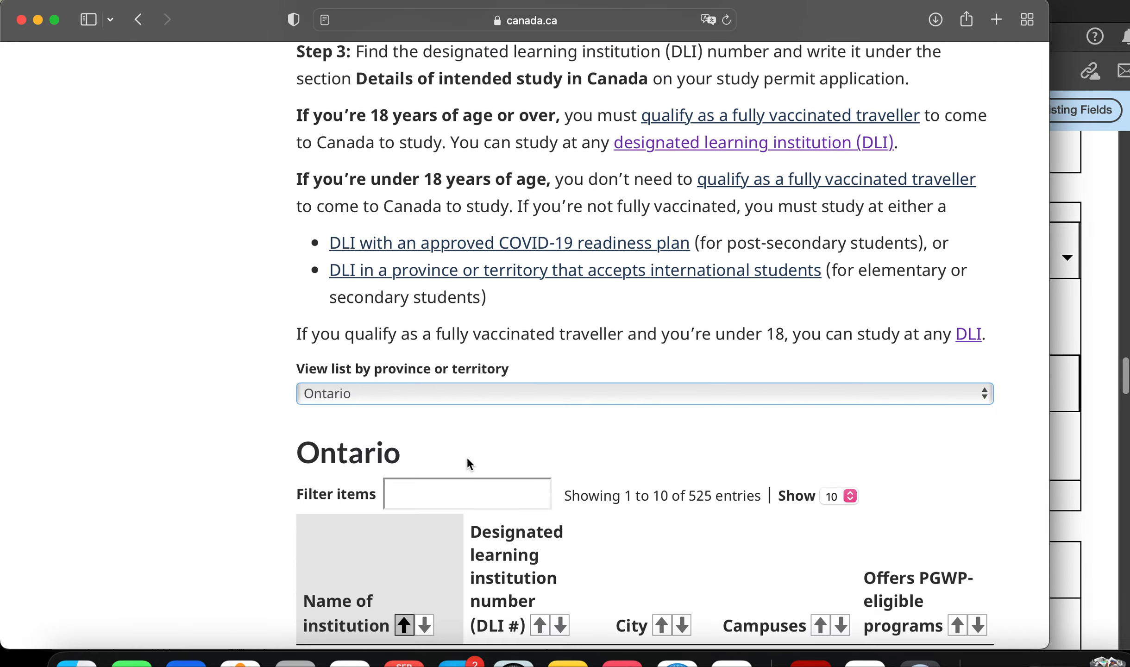
pyautogui.scroll(-4, 467, 457)
pyautogui.click(441, 355)
pyautogui.write('CONES')
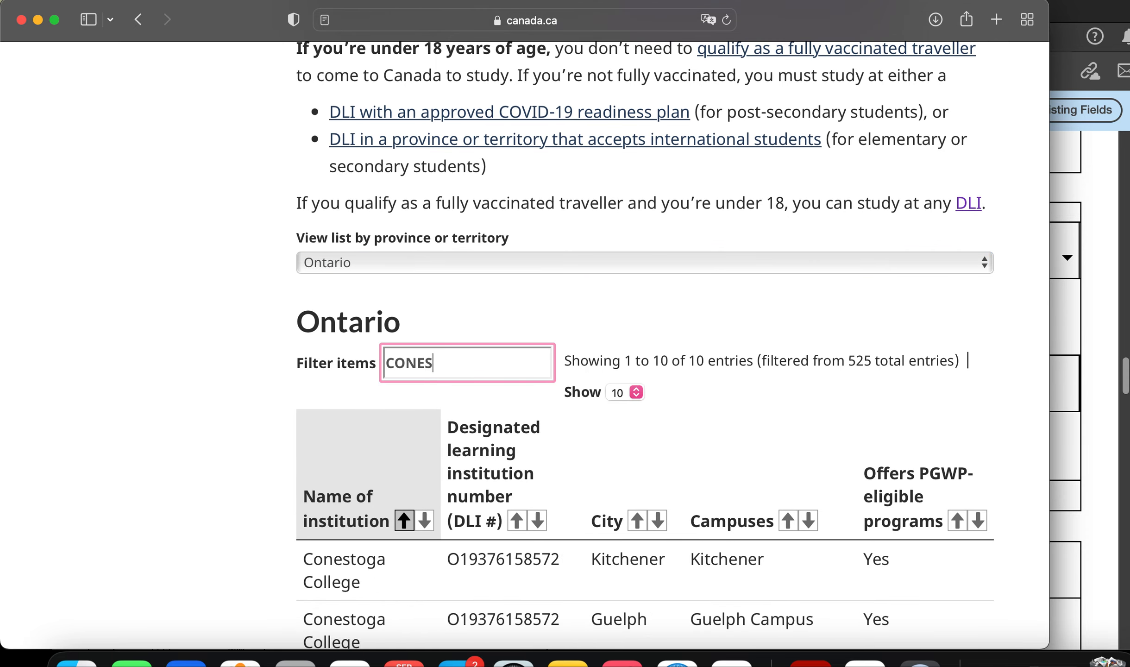
pyautogui.scroll(-3, 600, 492)
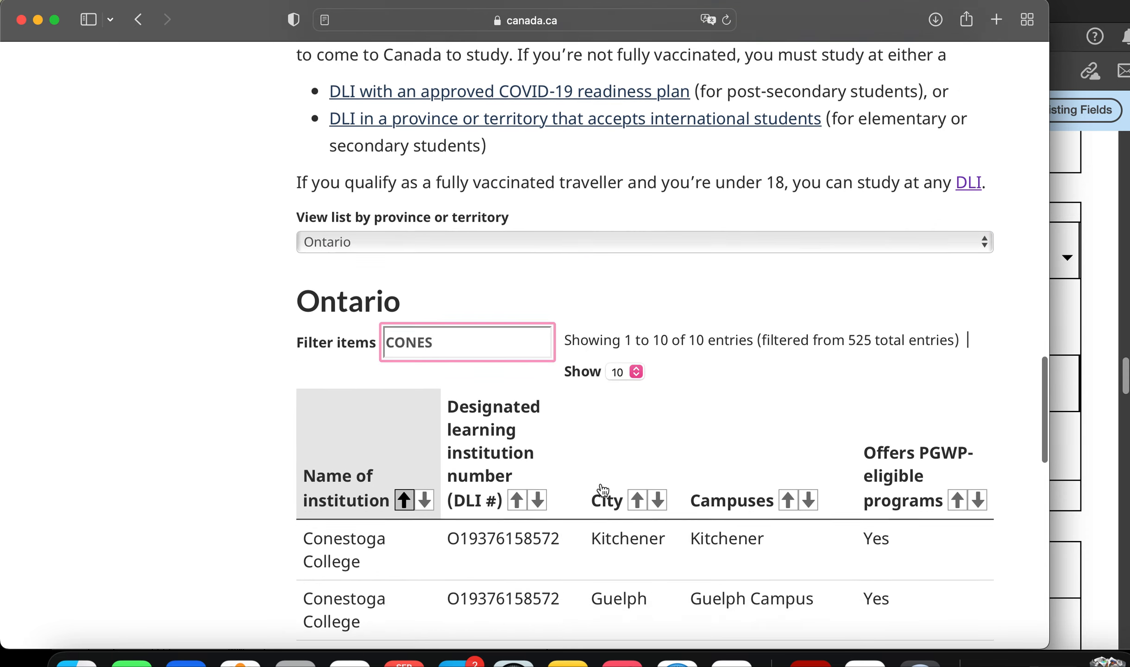
pyautogui.moveTo(593, 420); pyautogui.dragTo(669, 419)
pyautogui.scroll(-3, 723, 448)
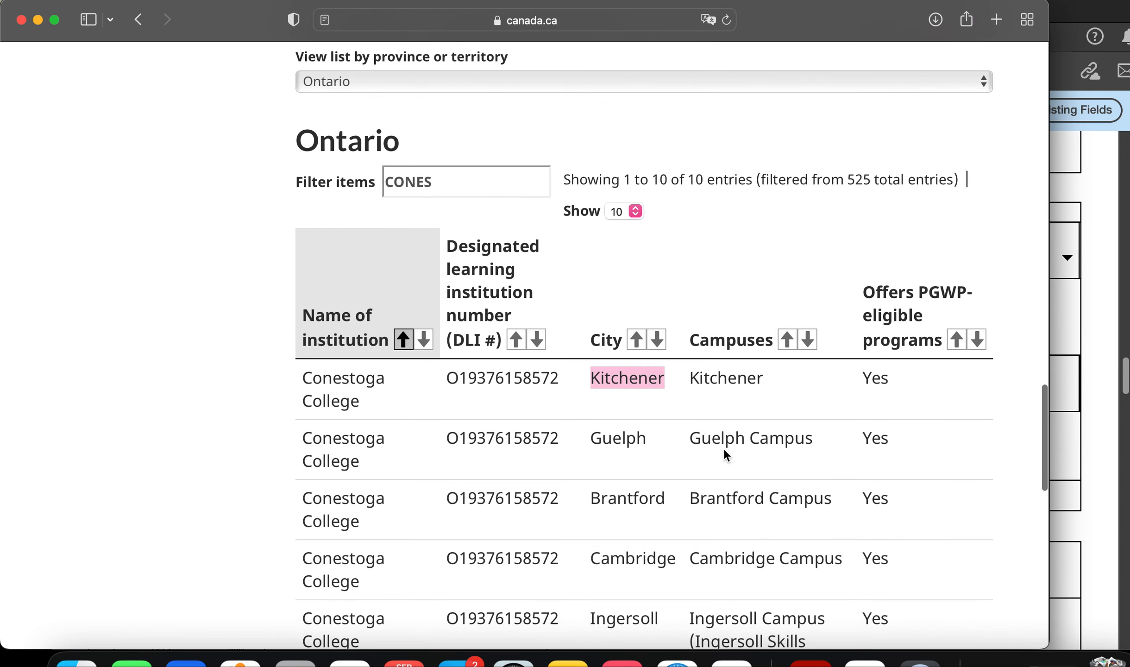
pyautogui.scroll(1, 723, 448)
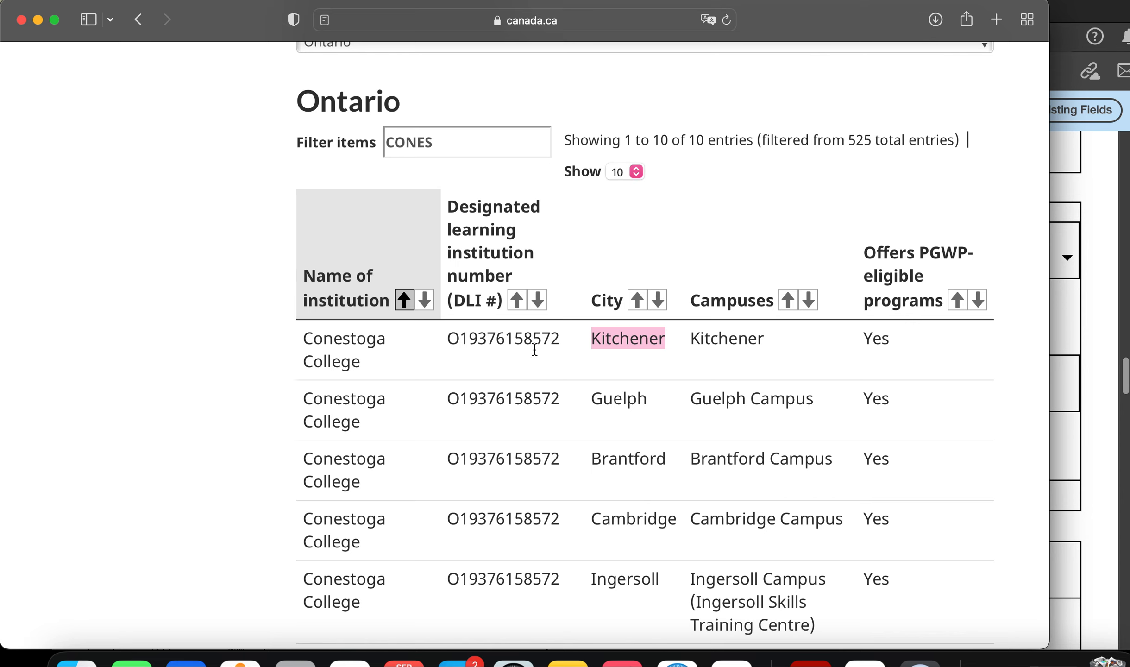
pyautogui.click(560, 346)
pyautogui.moveTo(561, 344); pyautogui.dragTo(449, 345)
pyautogui.press('super+c')
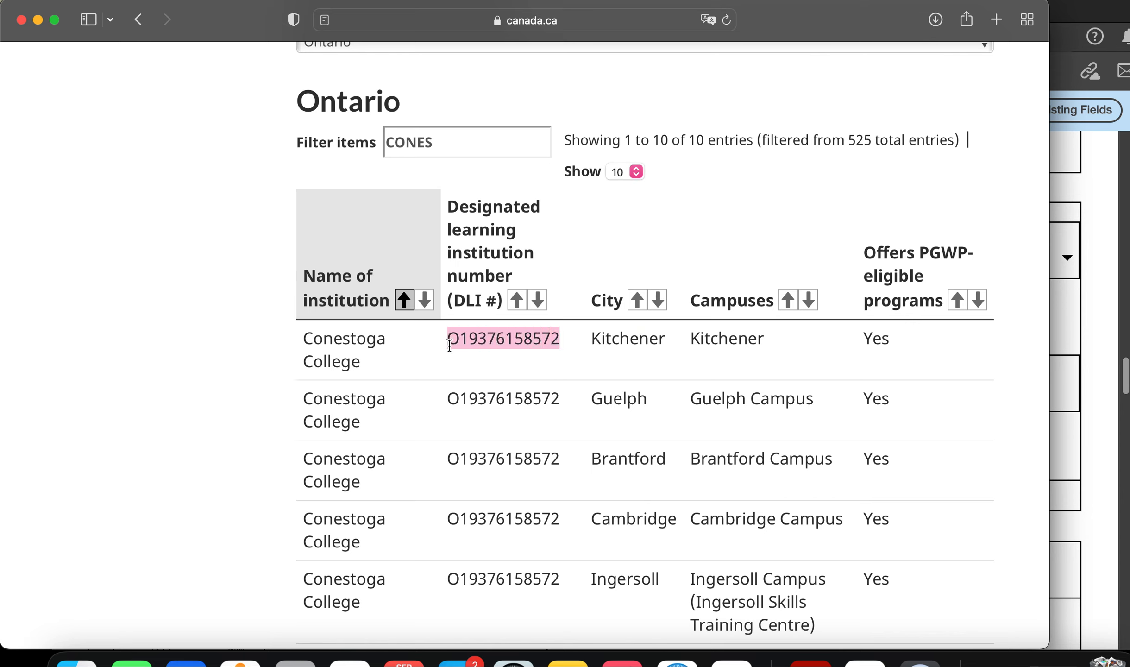
pyautogui.click(1078, 337)
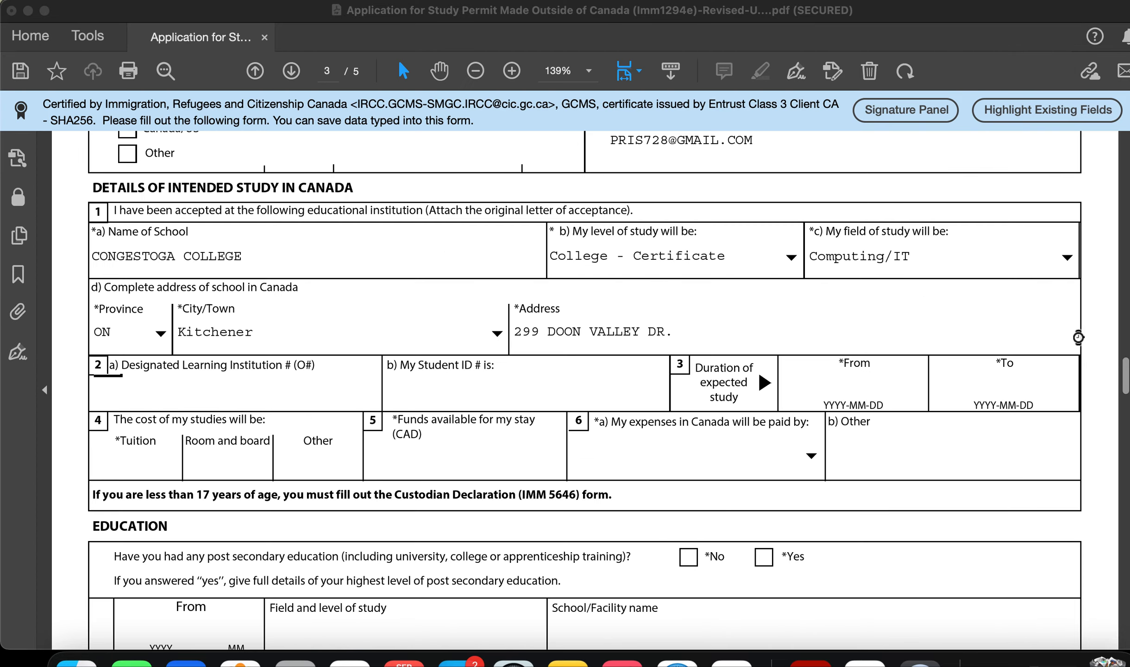
pyautogui.click(314, 386)
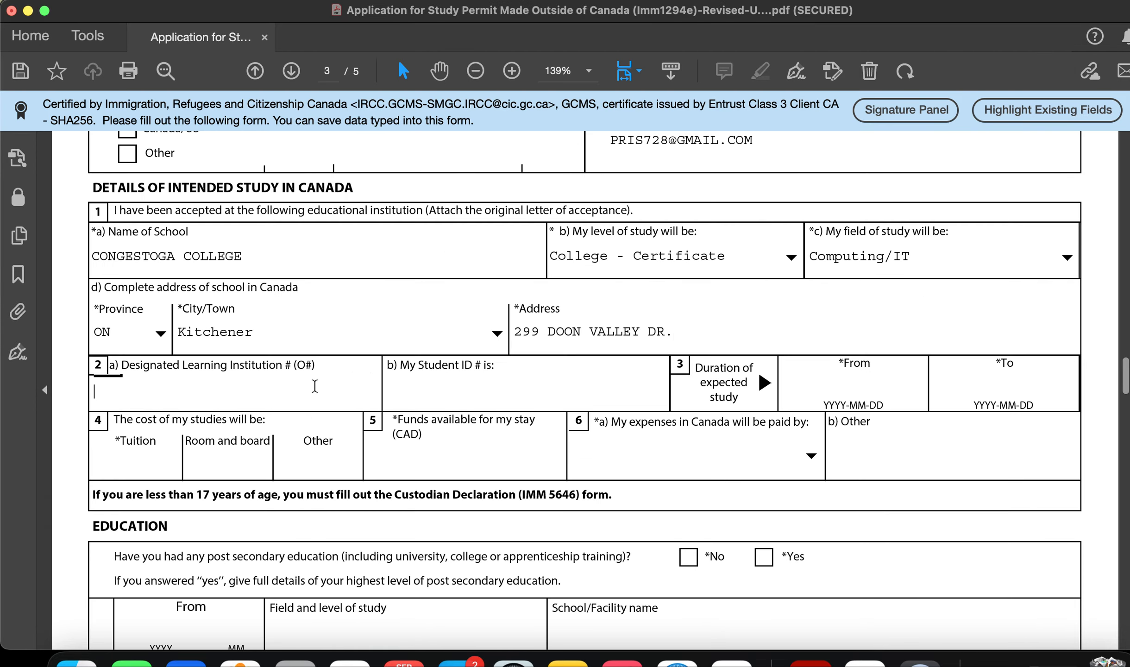
pyautogui.press('super+v')
pyautogui.click(505, 404)
pyautogui.write('H82Y38')
pyautogui.press('BackSpace')
pyautogui.press('BackSpace')
pyautogui.press('BackSpace')
pyautogui.press('BackSpace')
pyautogui.press('BackSpace')
pyautogui.press('BackSpace')
pyautogui.write('29392')
pyautogui.press('BackSpace')
pyautogui.press('BackSpace')
pyautogui.press('BackSpace')
pyautogui.press('BackSpace')
pyautogui.press('BackSpace')
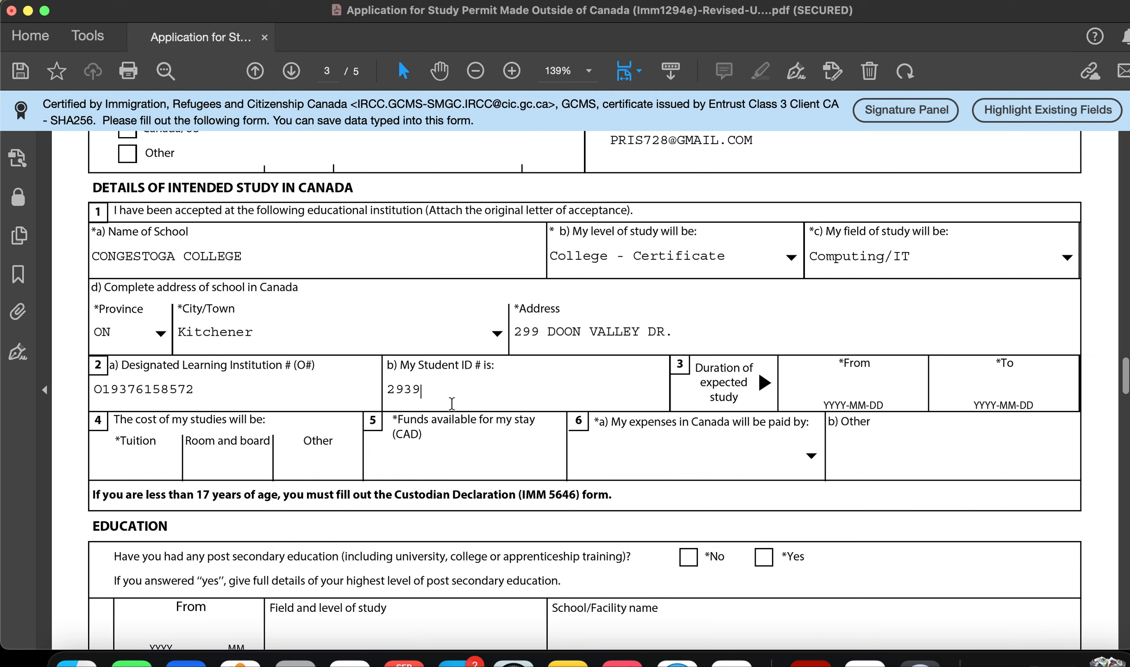
pyautogui.write('454545')
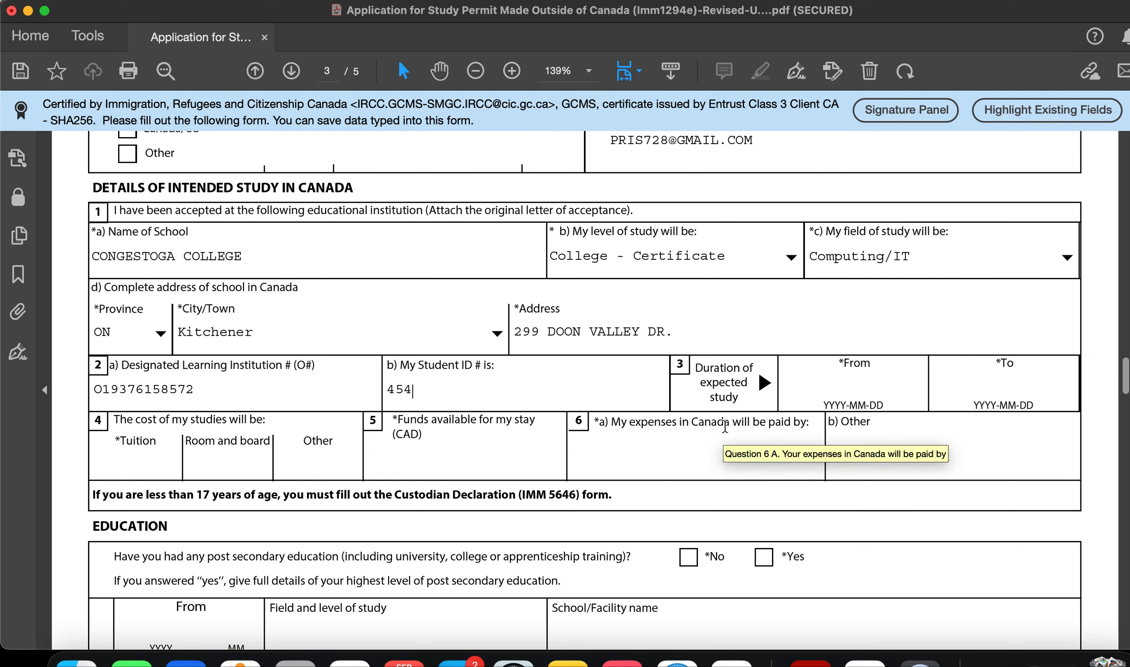
# Step: Enter study dates From 2023-01-02 To 2024-01-02
pyautogui.click(854, 389)
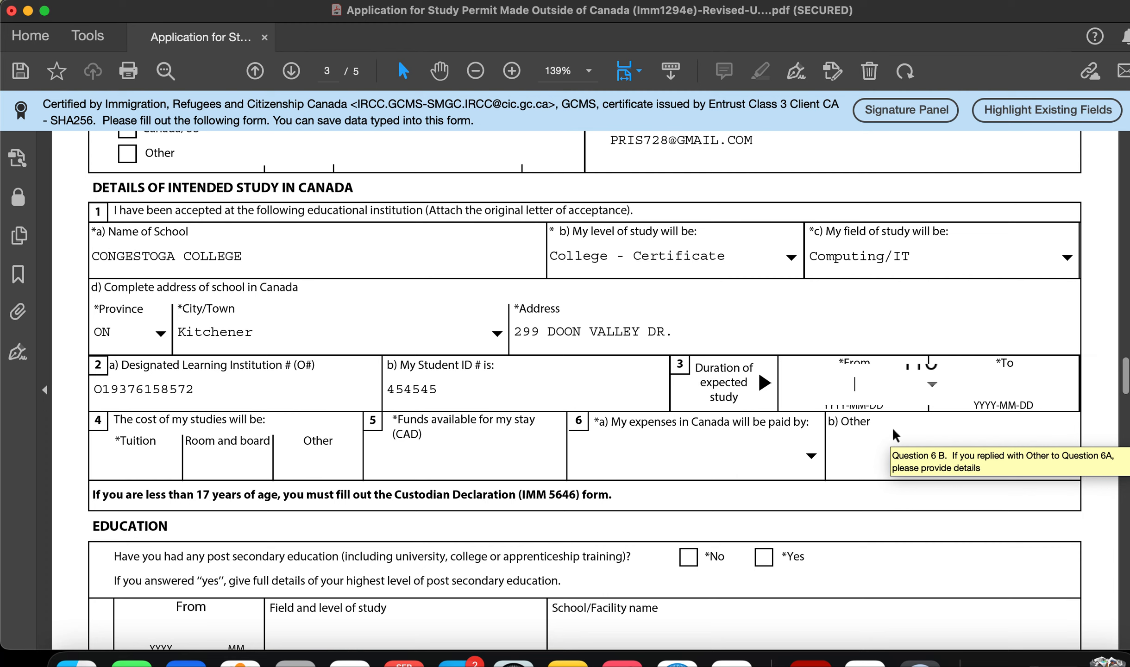
pyautogui.click(932, 391)
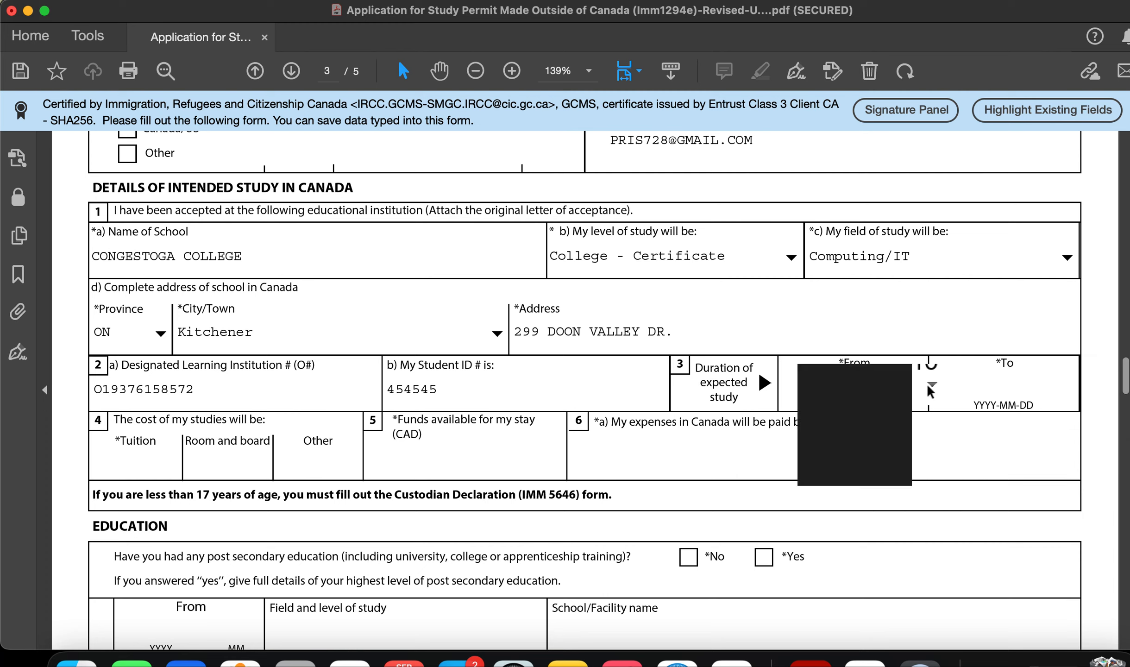
pyautogui.click(860, 285)
pyautogui.click(833, 387)
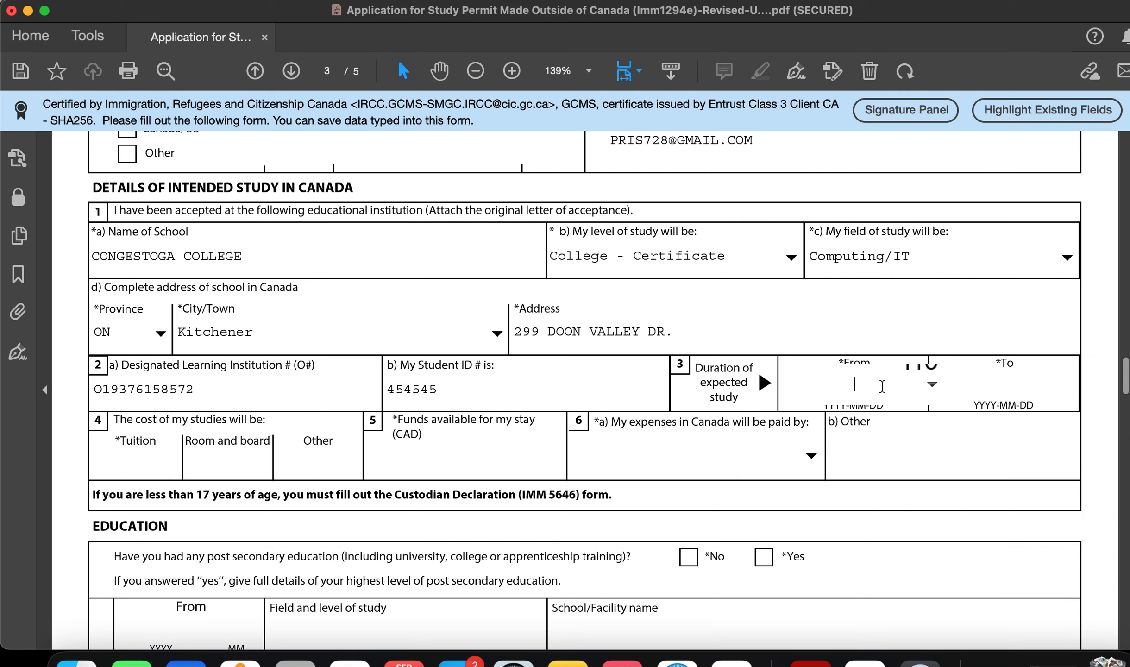
pyautogui.write('2023-01-02')
pyautogui.click(1008, 392)
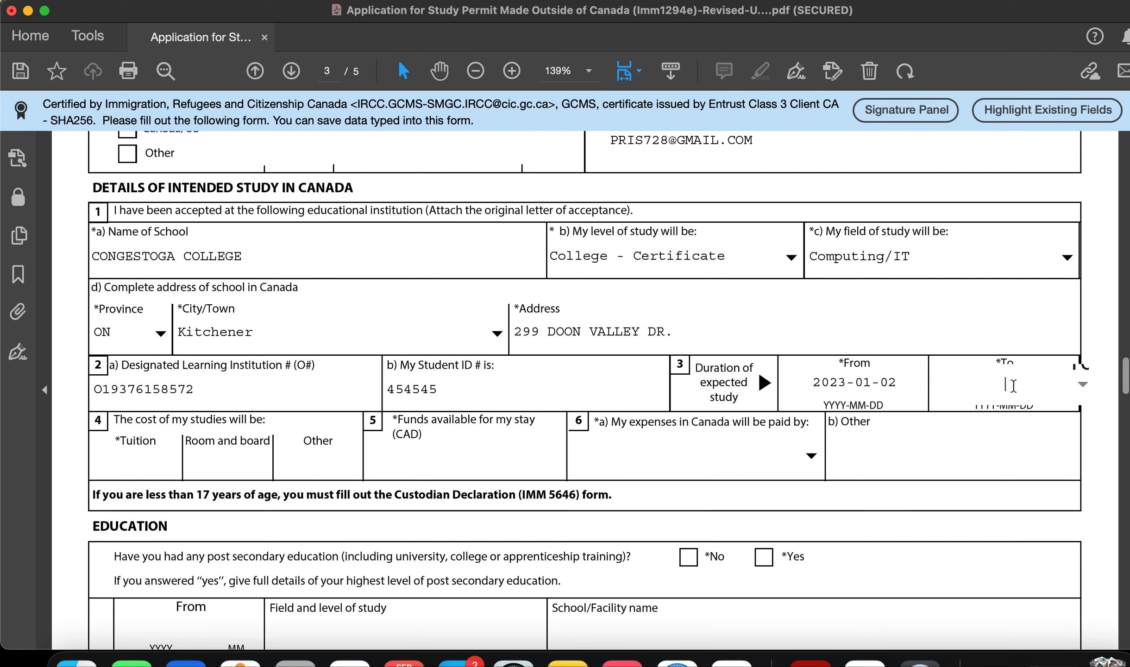
pyautogui.write('2024-01-02')
pyautogui.press('Return')
pyautogui.click(128, 465)
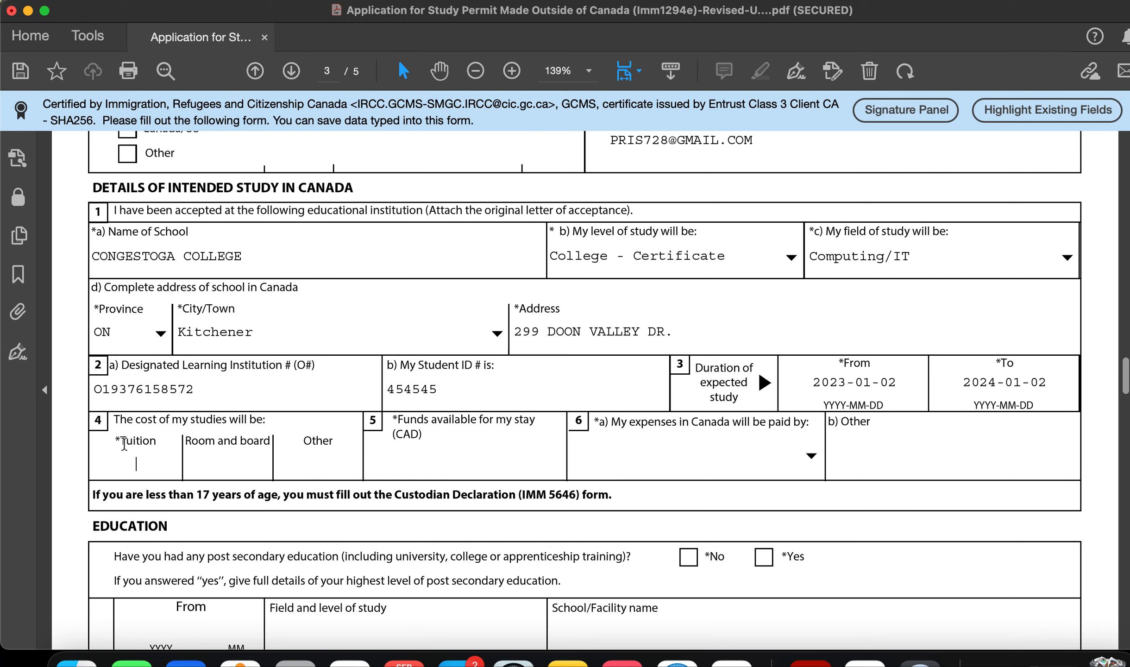
# Step: Enter 18000 for tuition and 10000 for room and board
pyautogui.write('18000')
pyautogui.click(194, 465)
pyautogui.click(175, 464)
pyautogui.click(227, 464)
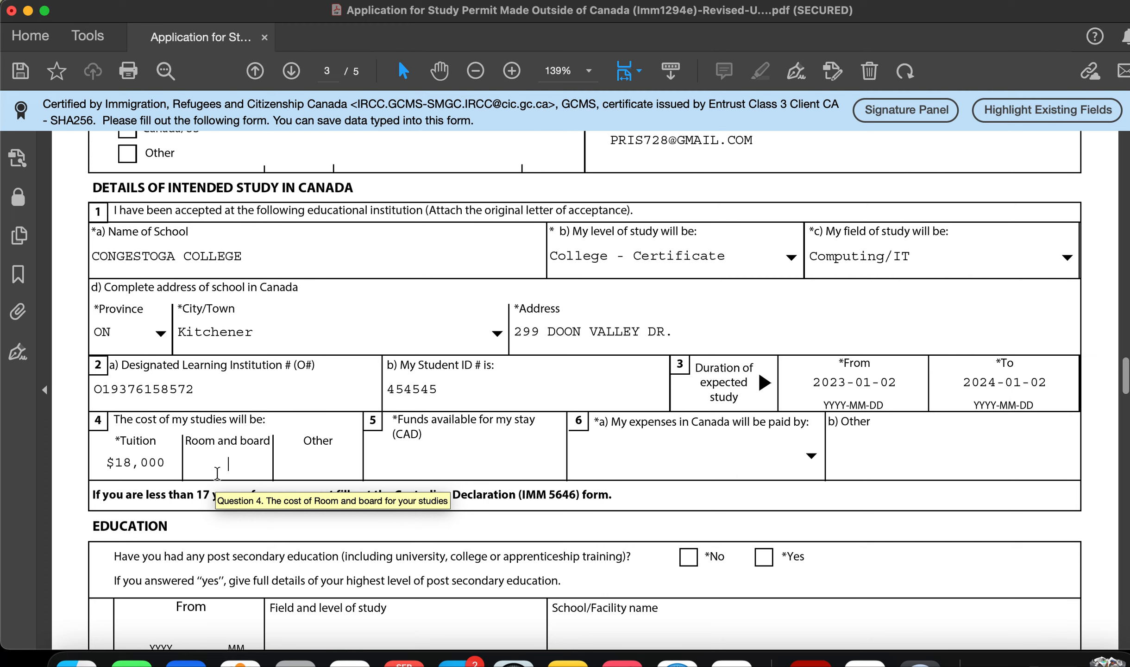
pyautogui.write('10000')
pyautogui.click(306, 463)
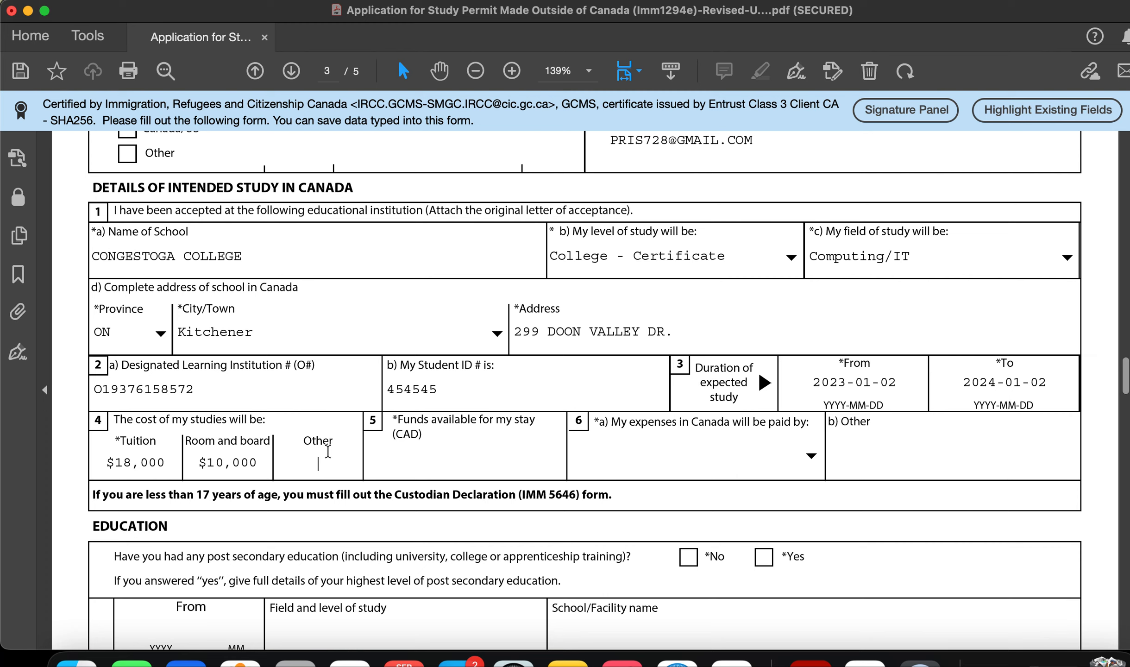
pyautogui.click(415, 465)
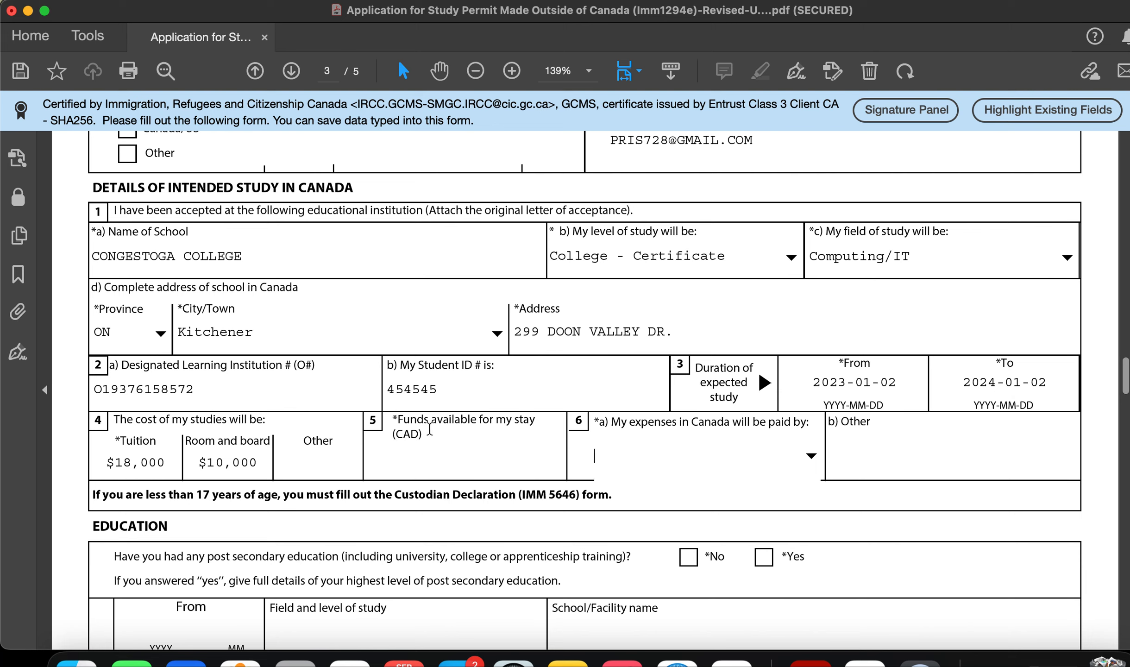
pyautogui.moveTo(393, 419); pyautogui.dragTo(436, 433)
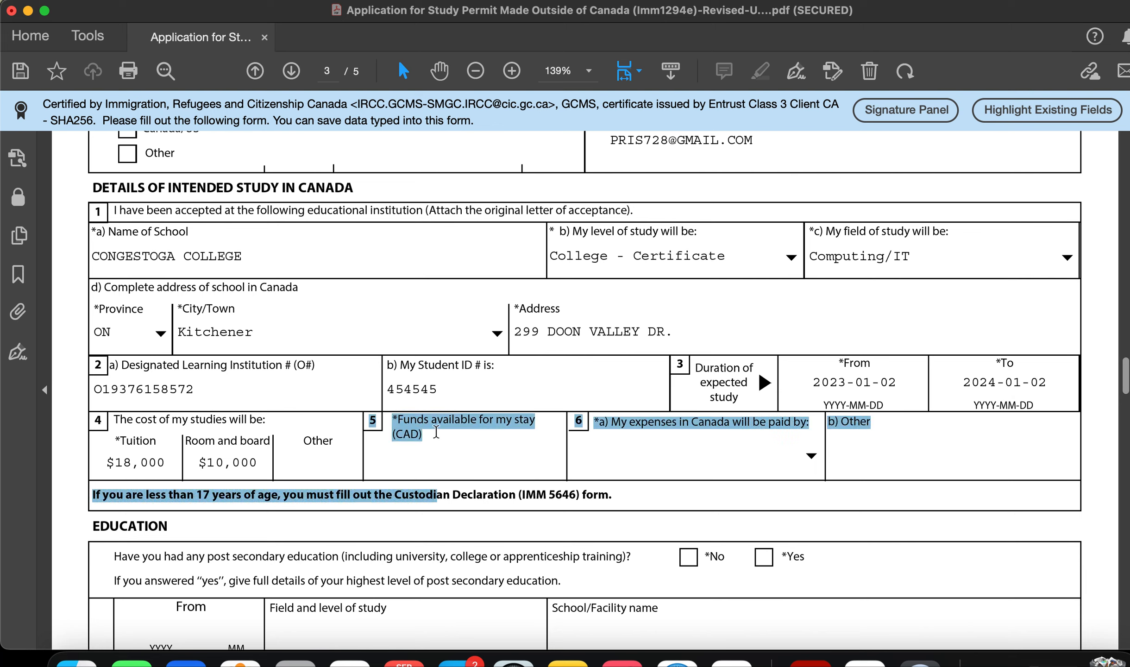
# Step: Enter 38000 in the Funds available (CAD) field and commit it
pyautogui.click(262, 462)
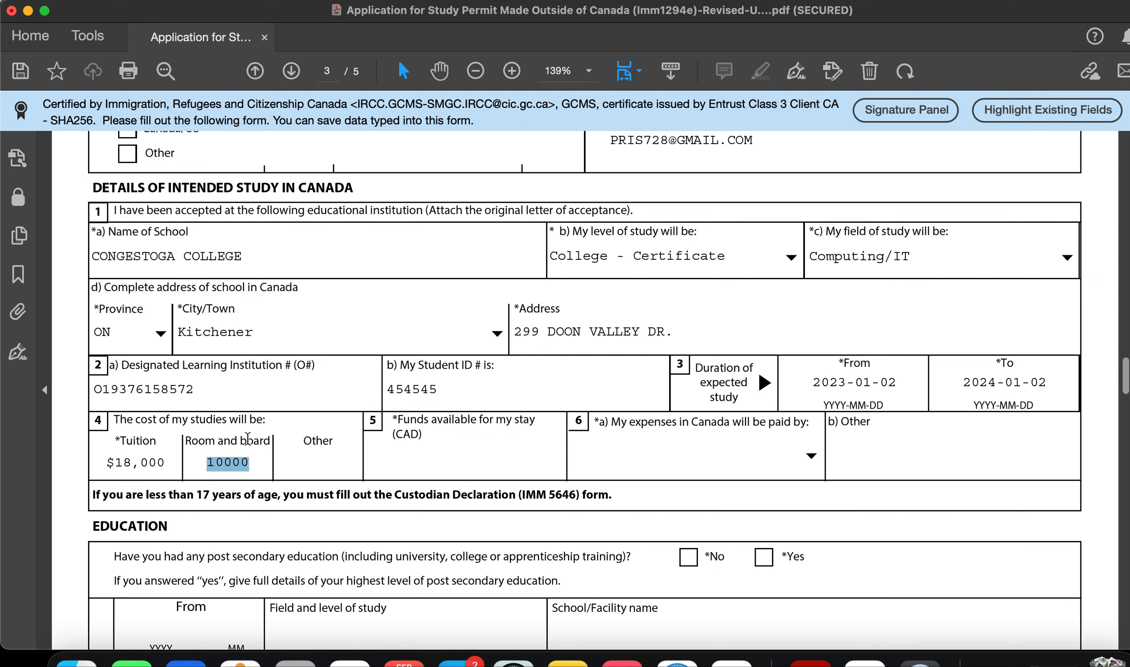
pyautogui.click(439, 452)
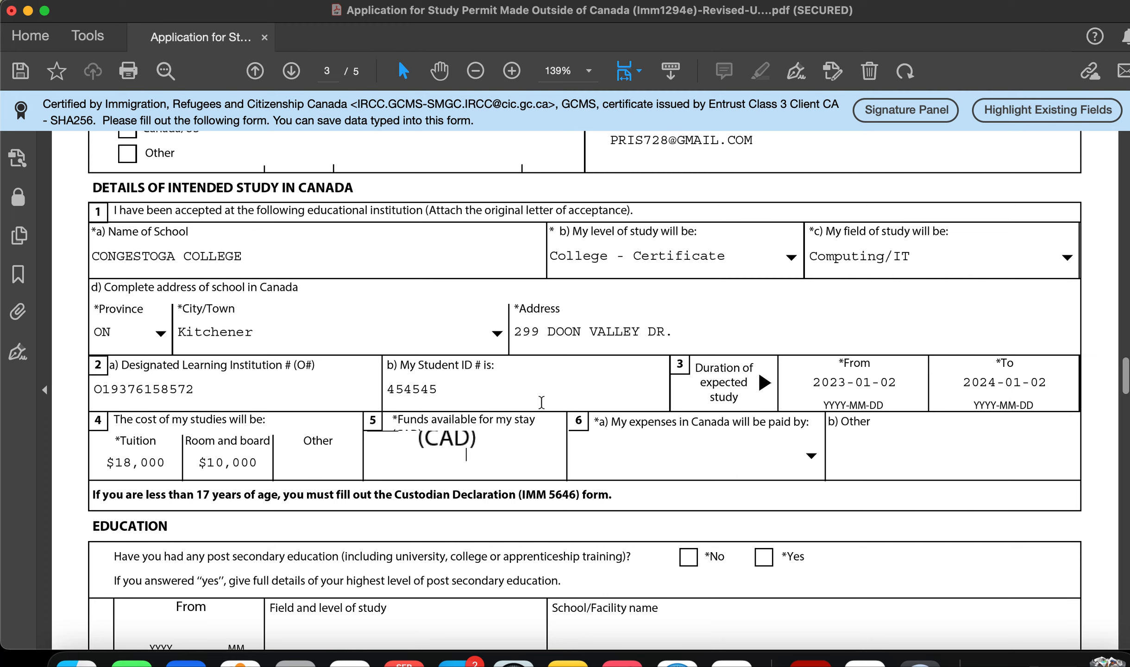
pyautogui.click(539, 387)
pyautogui.click(491, 455)
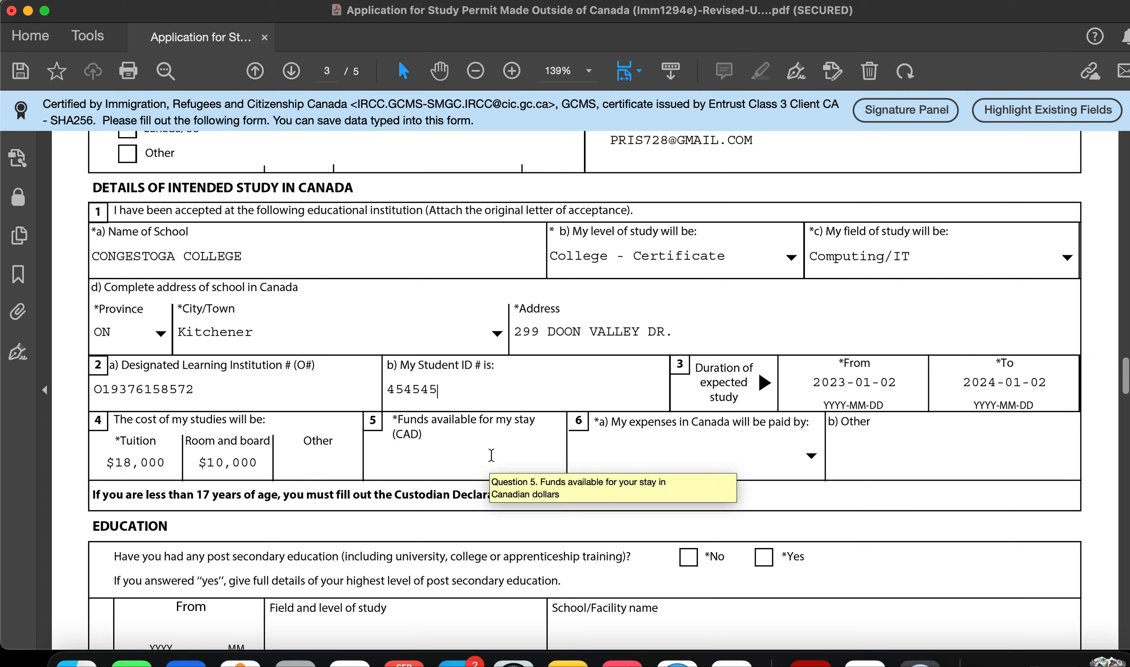
pyautogui.click(516, 389)
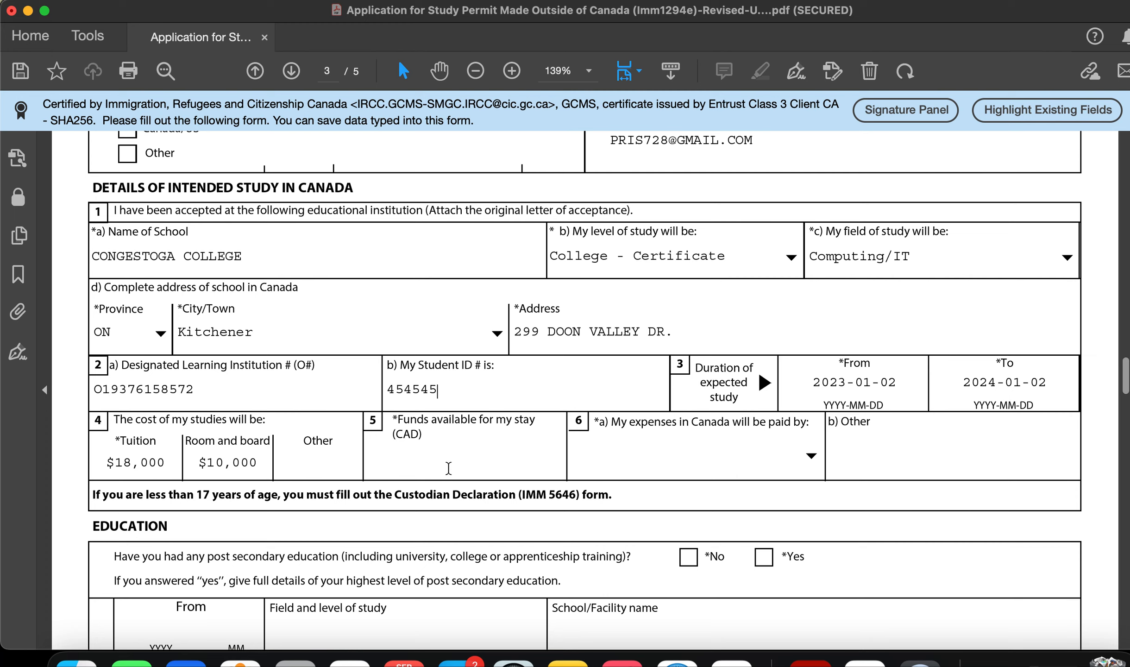
pyautogui.click(210, 463)
pyautogui.moveTo(204, 463); pyautogui.dragTo(259, 460)
pyautogui.click(436, 457)
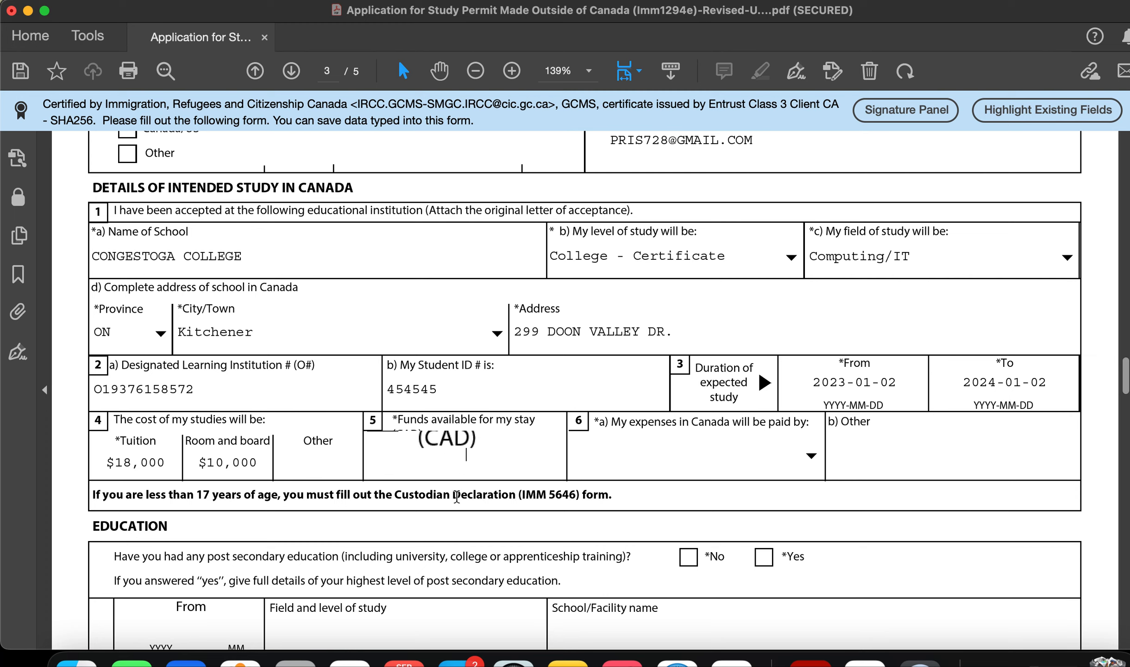
pyautogui.click(557, 378)
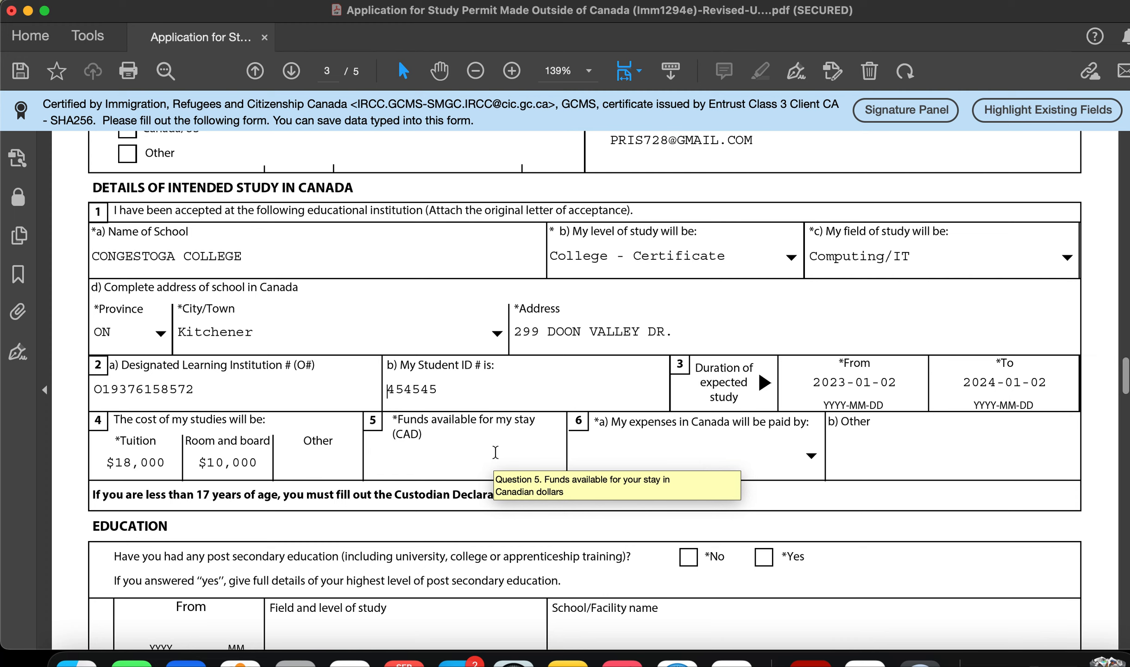
pyautogui.click(495, 452)
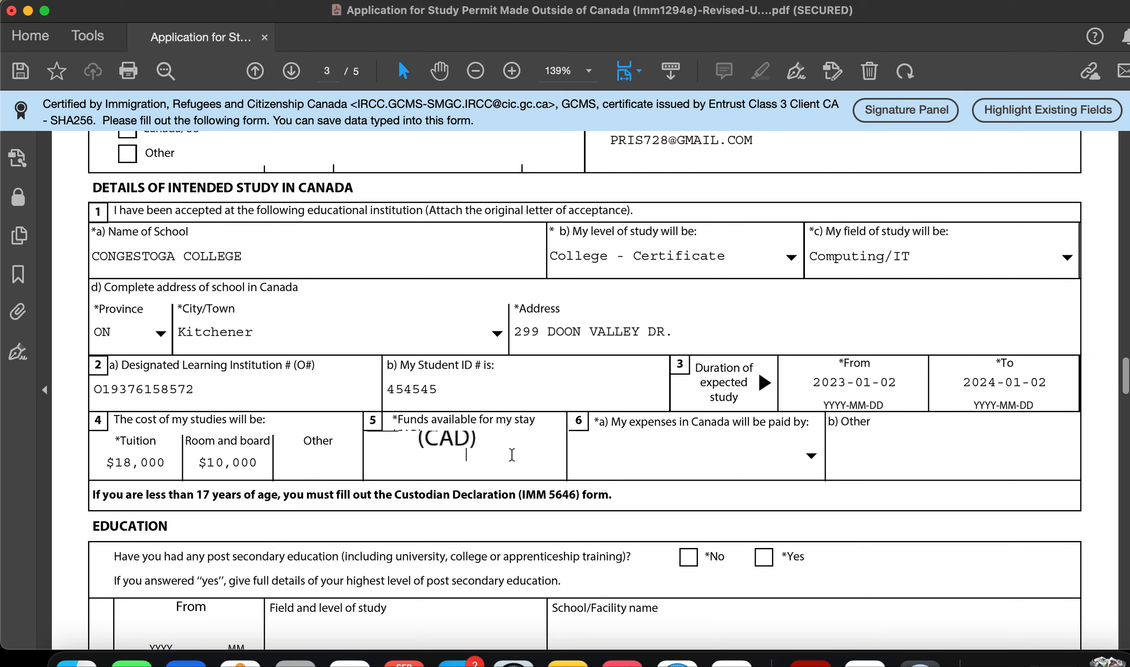
pyautogui.write('8000')
pyautogui.press('Tab')
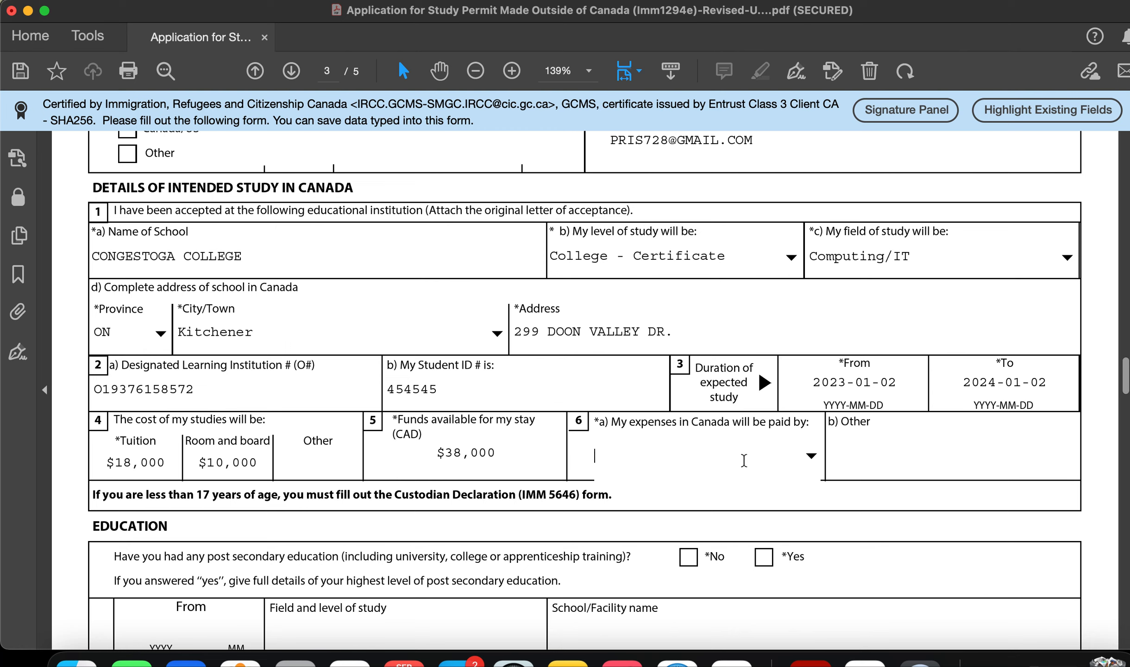
# Step: Choose Other as who pays the expenses
pyautogui.click(810, 456)
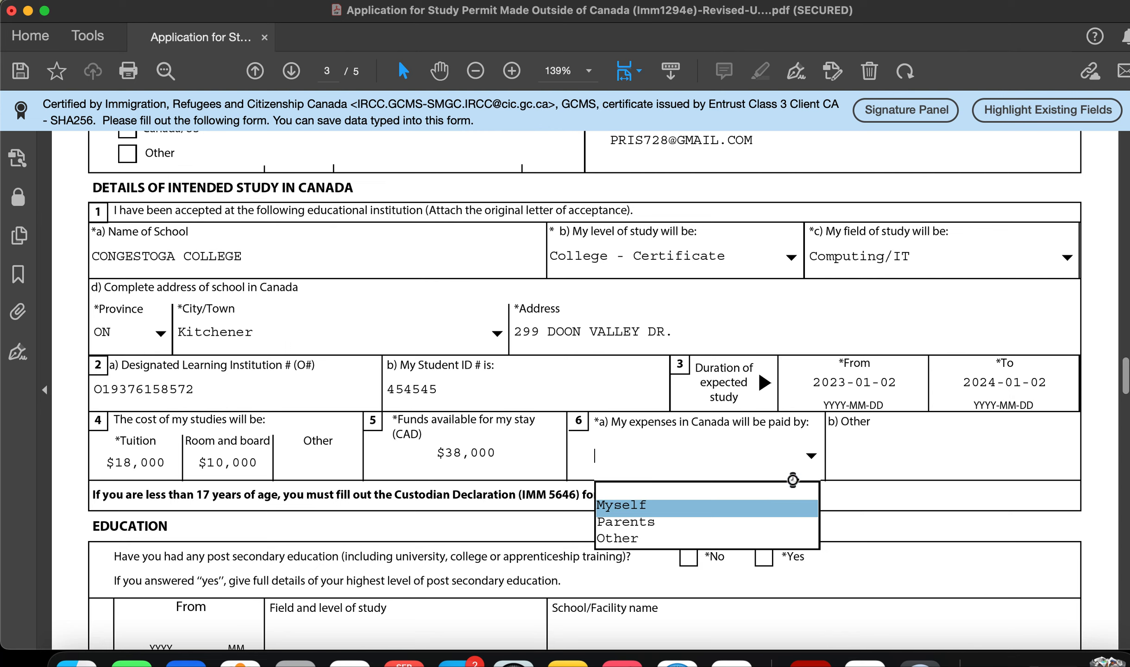
pyautogui.click(810, 456)
pyautogui.click(810, 457)
pyautogui.click(760, 538)
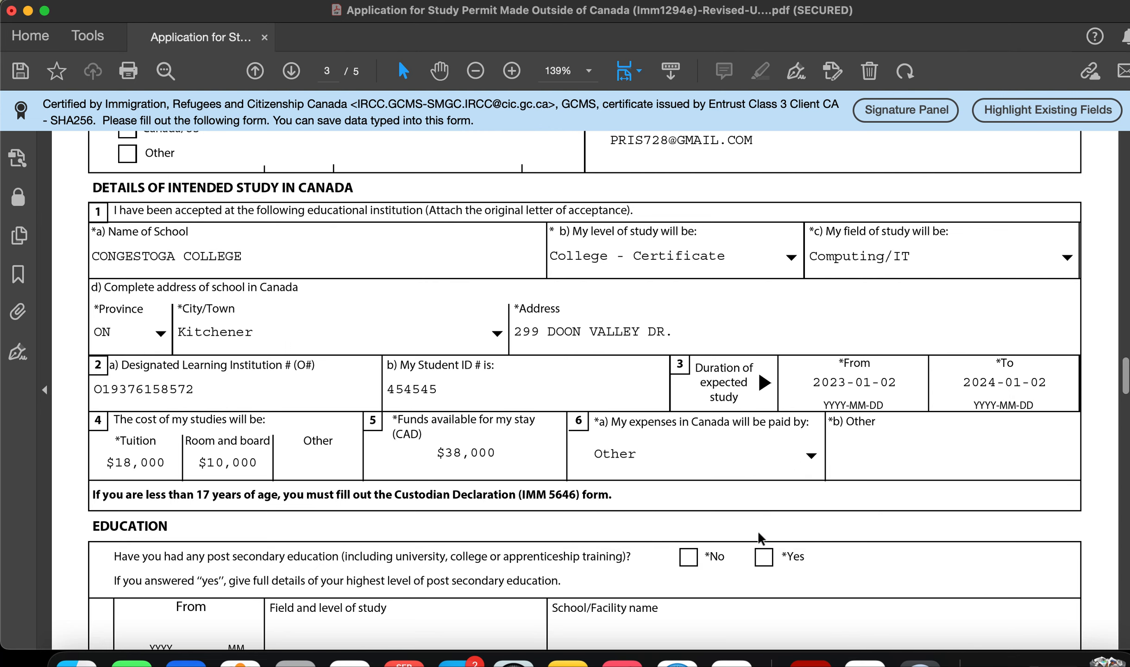
pyautogui.click(811, 458)
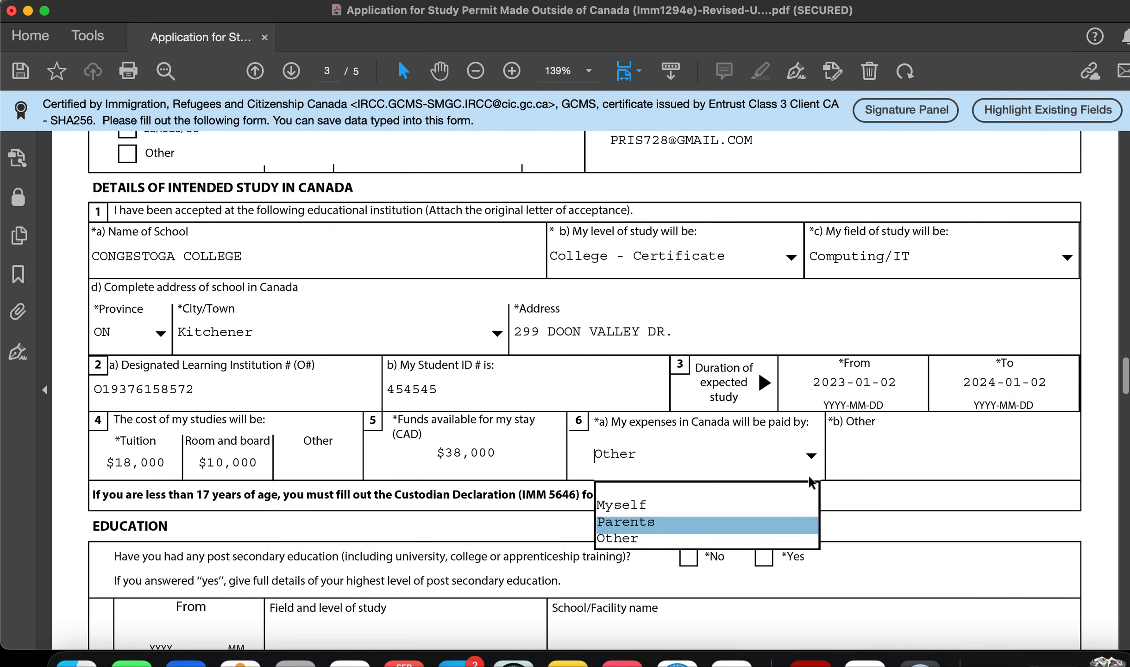
pyautogui.click(782, 526)
pyautogui.click(782, 539)
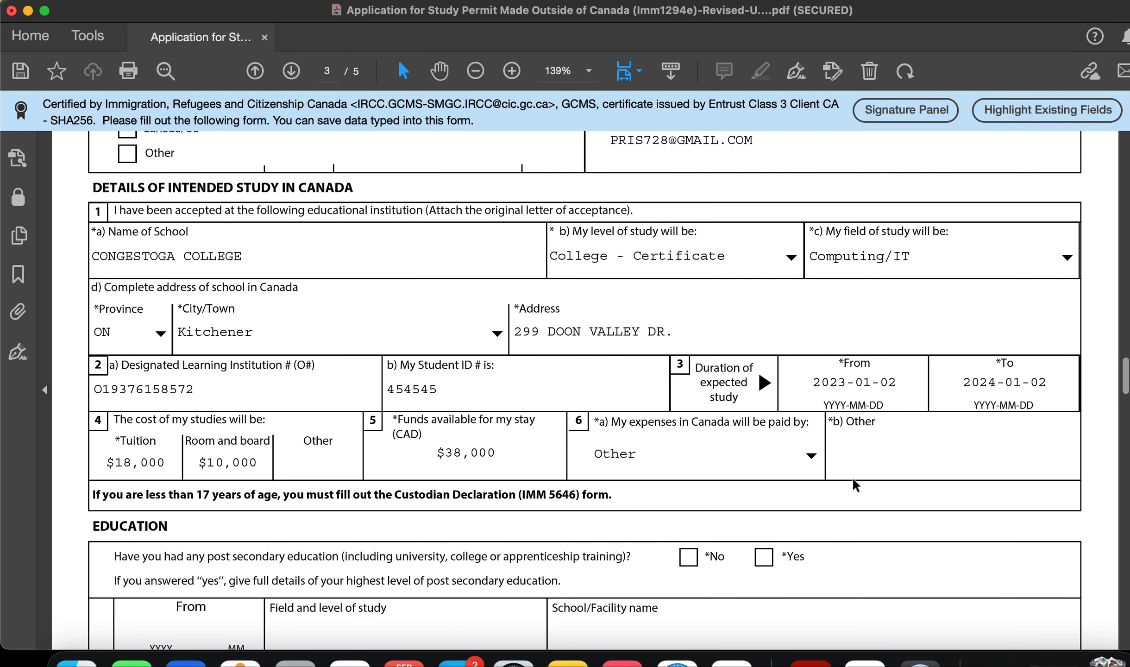
# Step: Describe the other payer as MYSELF, PARENTS AND EDUCATION LOAN
pyautogui.click(865, 447)
pyautogui.write('MYSELF AND EDUC')
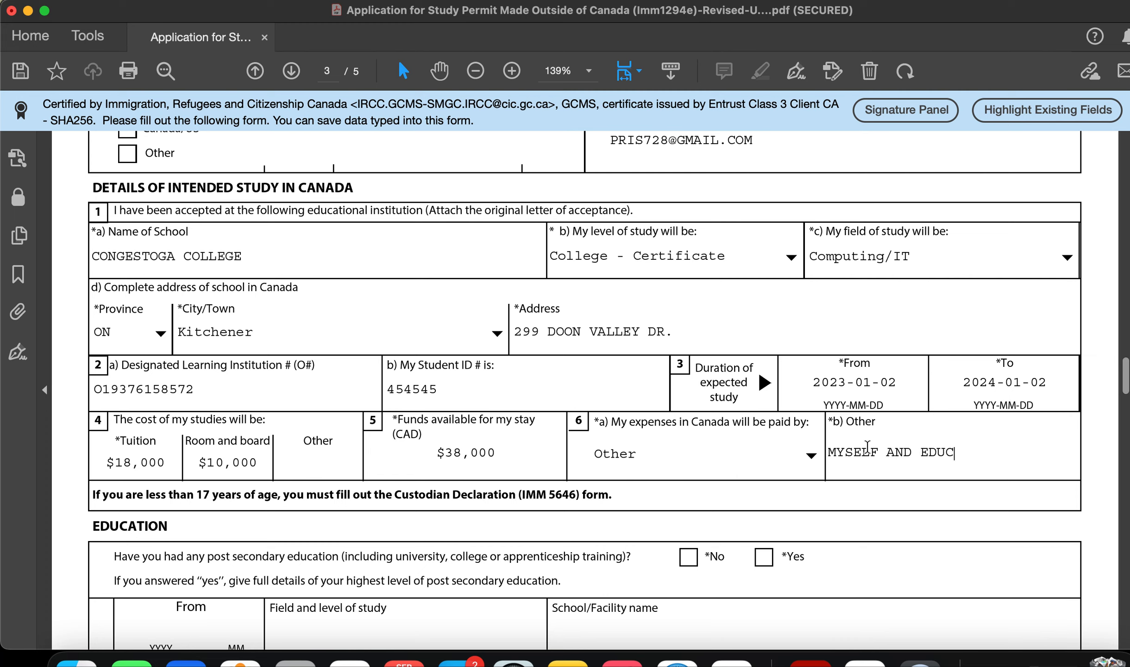
pyautogui.press('BackSpace')
pyautogui.press('BackSpace')
pyautogui.press('BackSpace')
pyautogui.press('BackSpace')
pyautogui.press('BackSpace')
pyautogui.press('BackSpace')
pyautogui.press('BackSpace')
pyautogui.press('BackSpace')
pyautogui.write(', PARENTD')
pyautogui.press('BackSpace')
pyautogui.write('S AND EDUCATION LOAN')
pyautogui.press('BackSpace')
pyautogui.write('N')
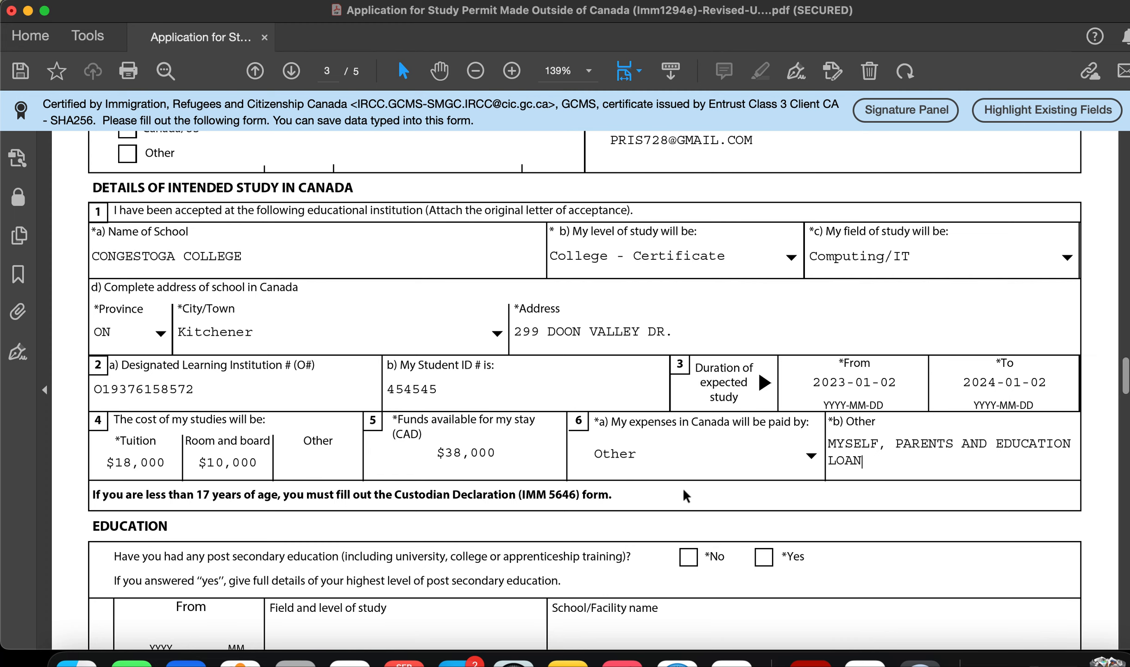
pyautogui.scroll(-5, 685, 495)
# Step: Tick Yes for post-secondary education and enter dates 2018 06 to 2021 06
pyautogui.scroll(-3, 683, 488)
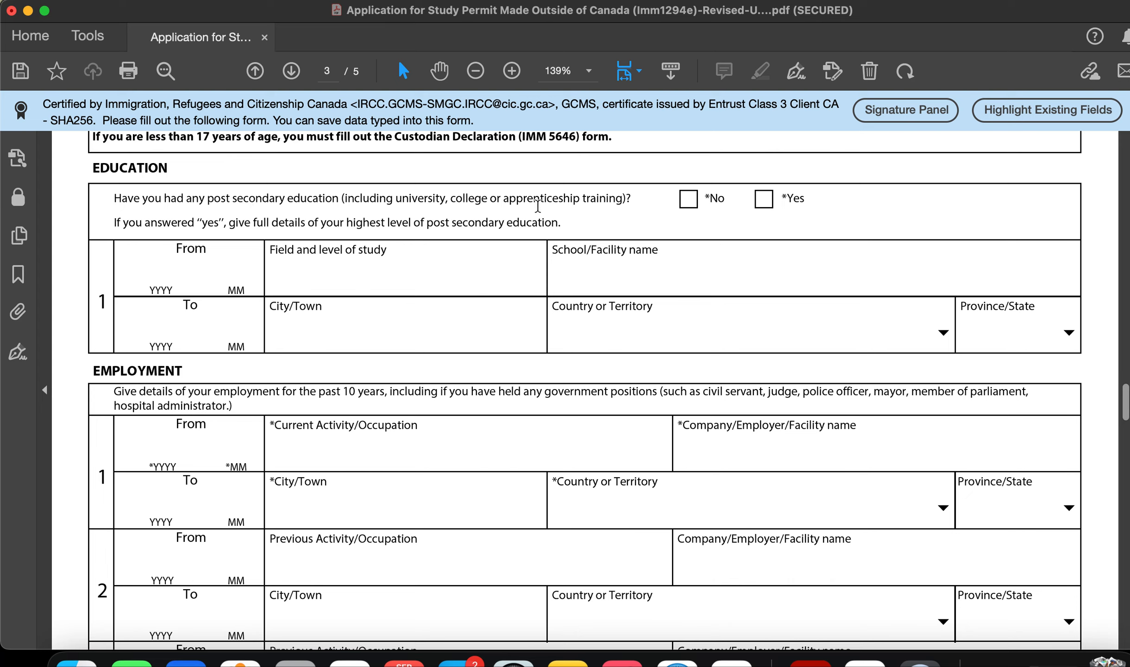
pyautogui.click(763, 200)
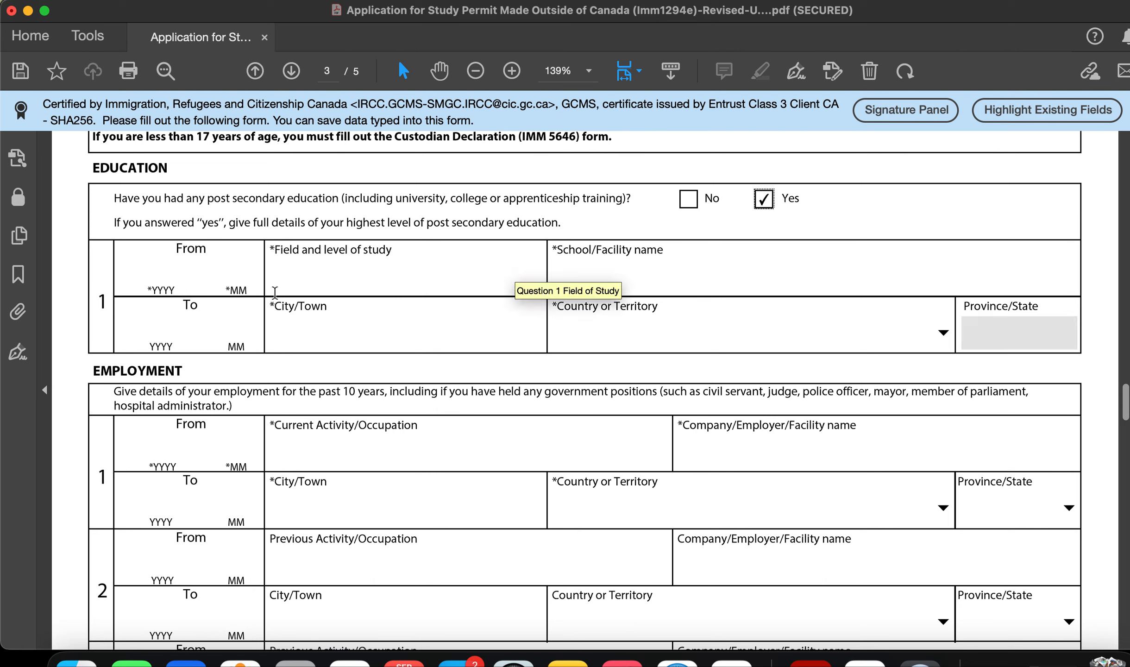
pyautogui.click(156, 263)
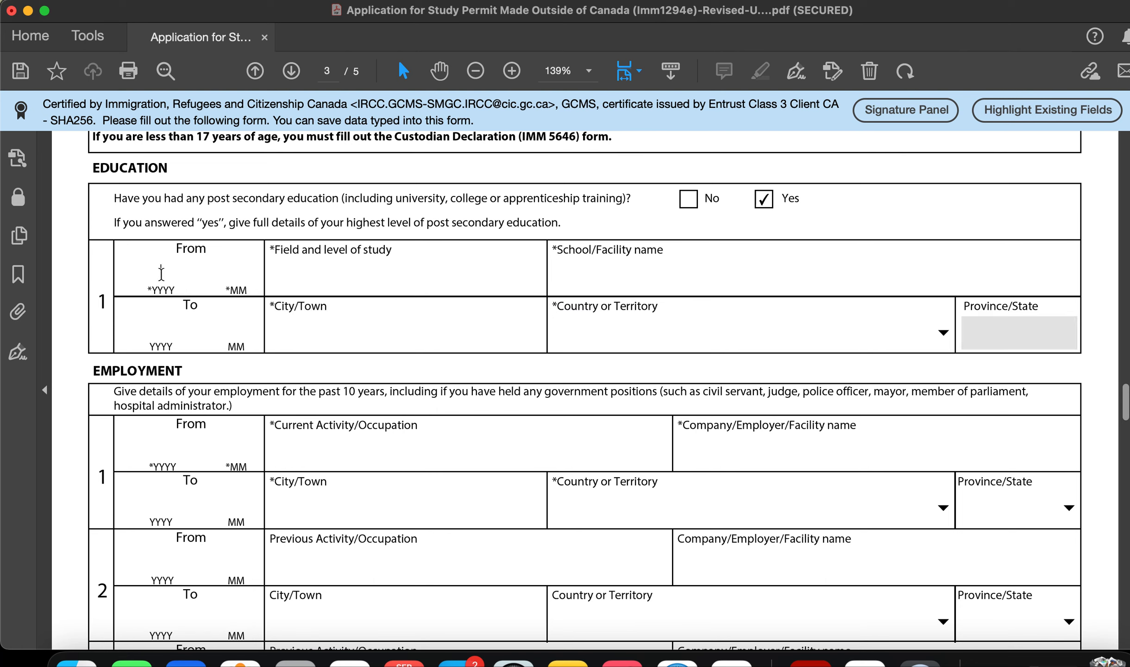
pyautogui.write('202')
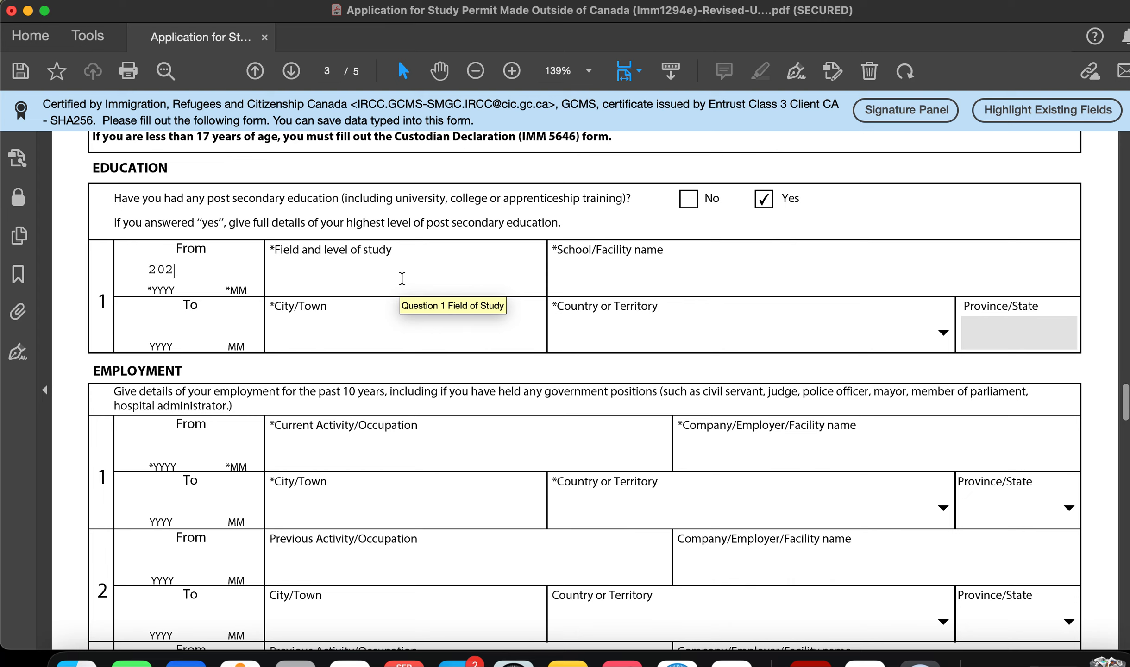
pyautogui.write('106')
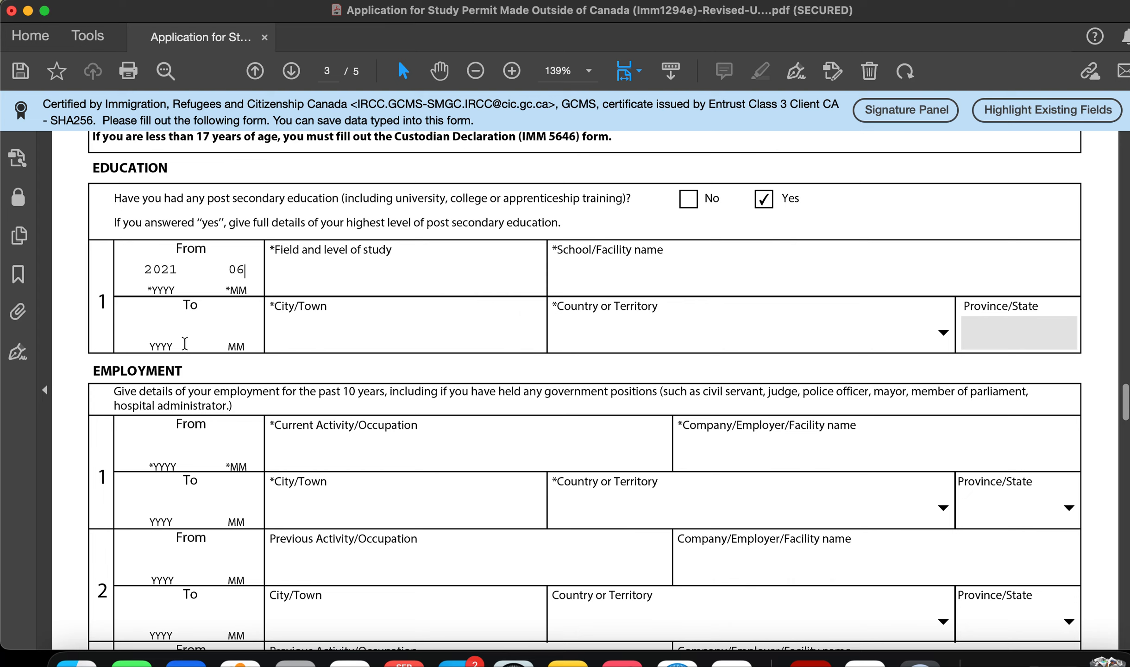
pyautogui.click(176, 274)
pyautogui.press('BackSpace')
pyautogui.press('BackSpace')
pyautogui.write('18')
pyautogui.click(159, 333)
pyautogui.write('2021')
pyautogui.write('06')
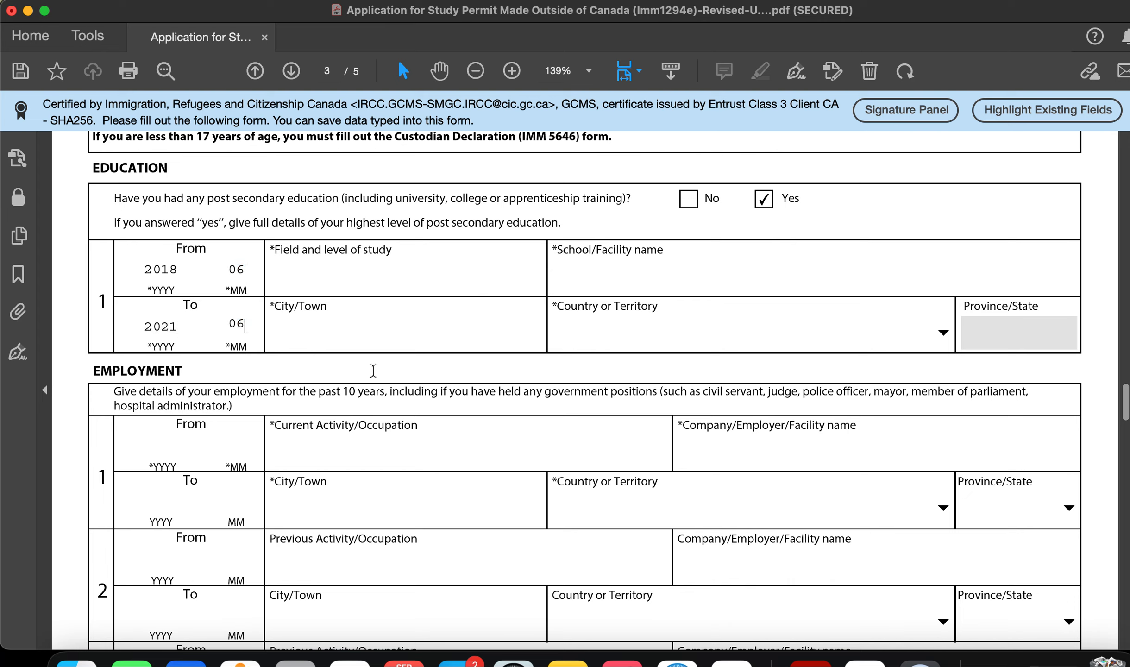
# Step: Enter BACHELOR OF COMPUTER SCI as the field and level of study for education entry 1
pyautogui.click(332, 280)
pyautogui.write('B')
pyautogui.press('BackSpace')
pyautogui.write('BACHEL')
pyautogui.write('OR')
pyautogui.write(' I')
pyautogui.press('BackSpace')
pyautogui.write('OF COMMERCE')
pyautogui.press('BackSpace')
pyautogui.press('BackSpace')
pyautogui.press('BackSpace')
pyautogui.press('BackSpace')
pyautogui.press('BackSpace')
pyautogui.write('P')
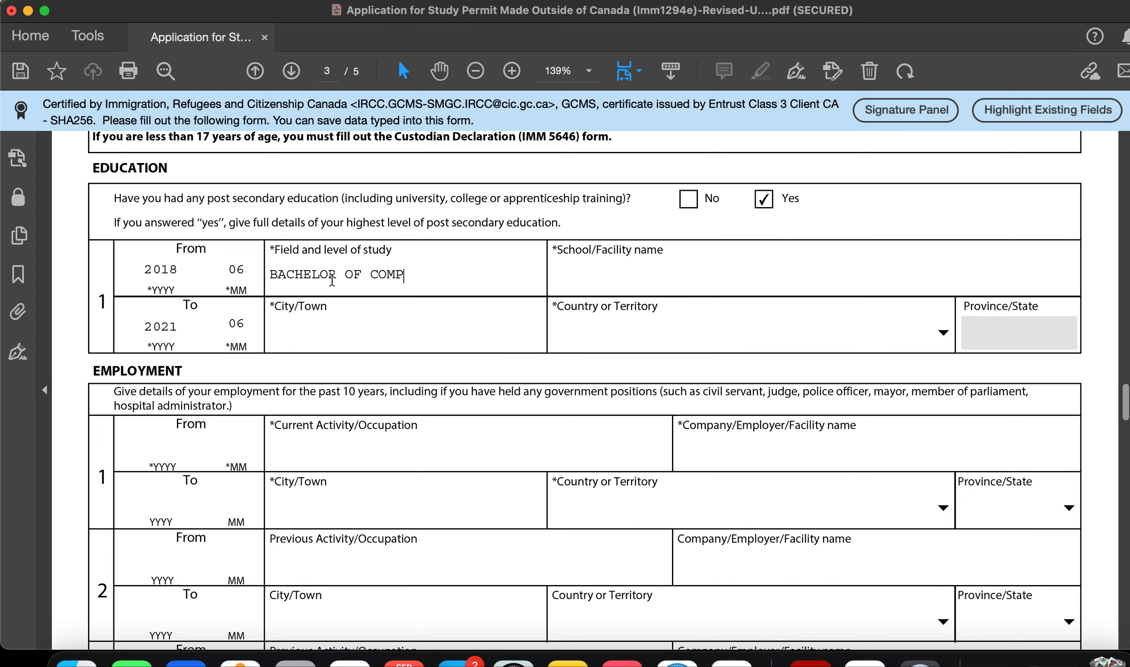
pyautogui.write('UTER SCI')
# Step: Enter ABC UNINVERSITY as the school name for education entry 1
pyautogui.moveTo(494, 273); pyautogui.dragTo(467, 272)
pyautogui.write('ABC UNINVERSITY')
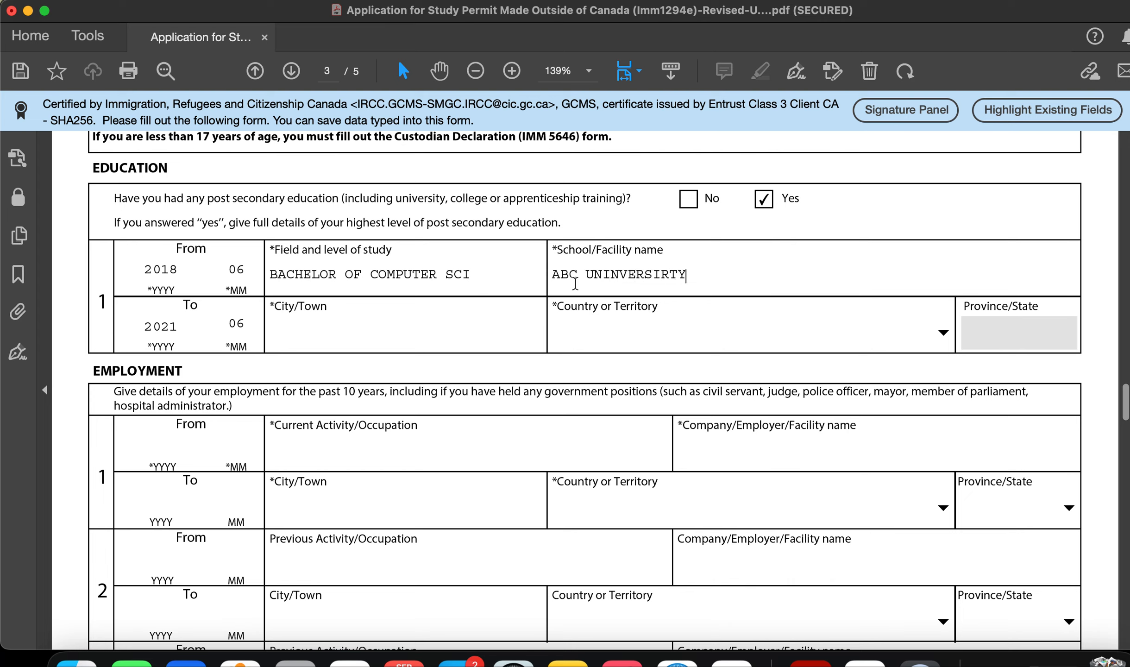
pyautogui.press('BackSpace')
pyautogui.press('BackSpace')
pyautogui.write('TY')
pyautogui.press('BackSpace')
pyautogui.press('BackSpace')
pyautogui.write('TY')
# Step: Type BENG as the school's city, leave the country unchosen, and scroll down toward Employment
pyautogui.click(505, 334)
pyautogui.write('BENG')
pyautogui.moveTo(308, 331); pyautogui.dragTo(262, 332)
pyautogui.click(321, 333)
pyautogui.click(944, 332)
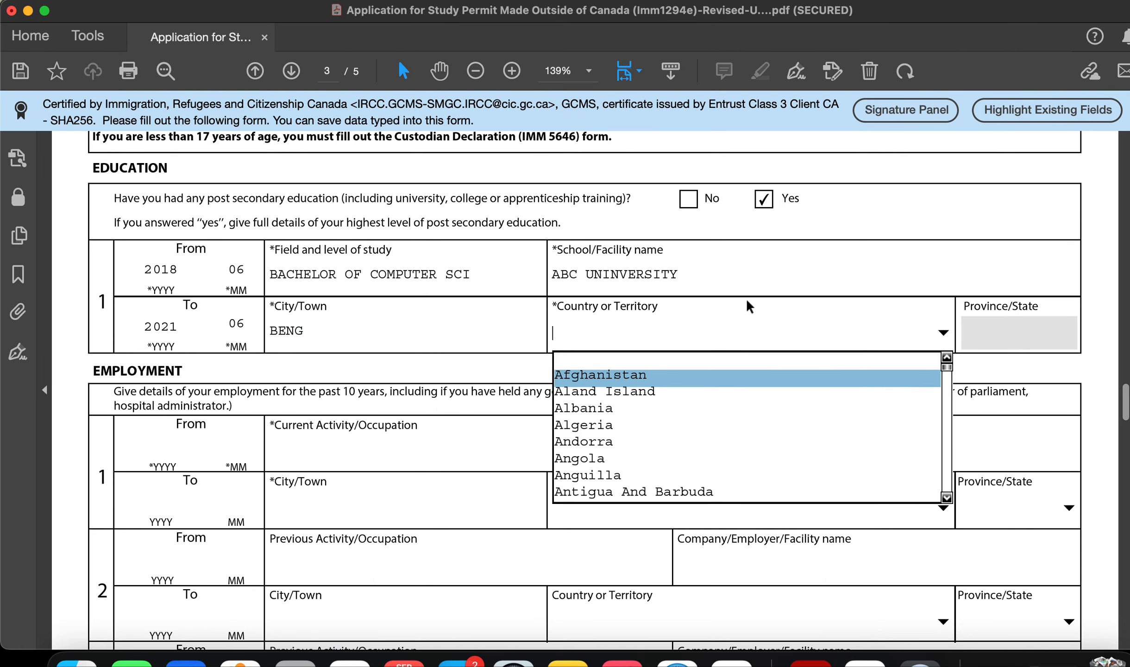
pyautogui.click(777, 263)
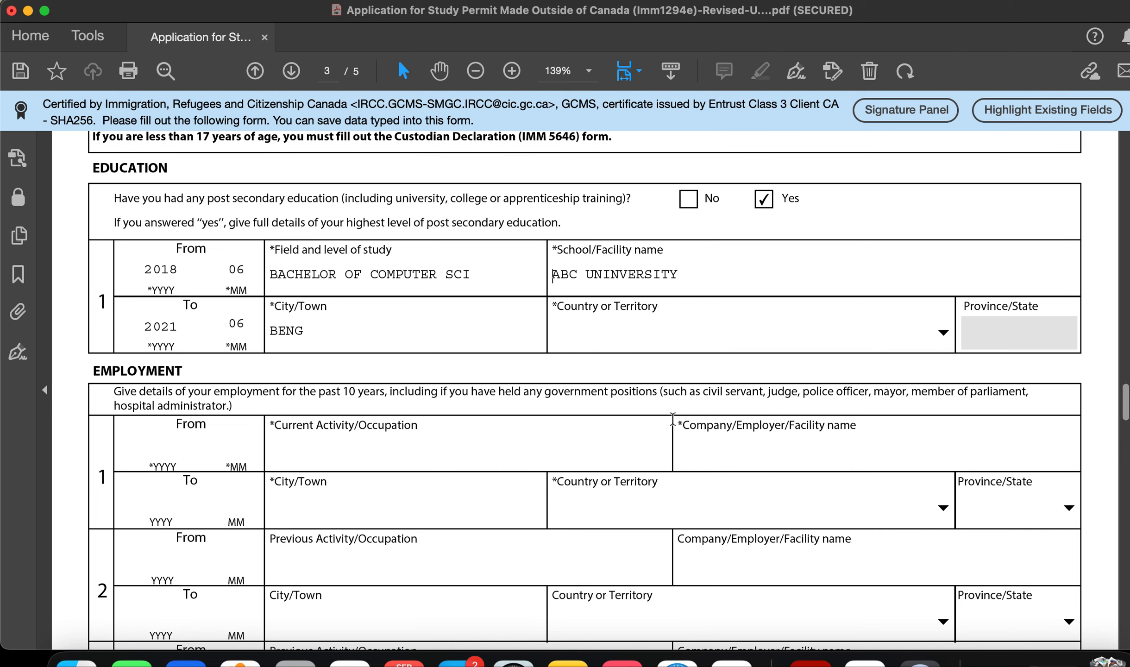
pyautogui.scroll(-5, 672, 419)
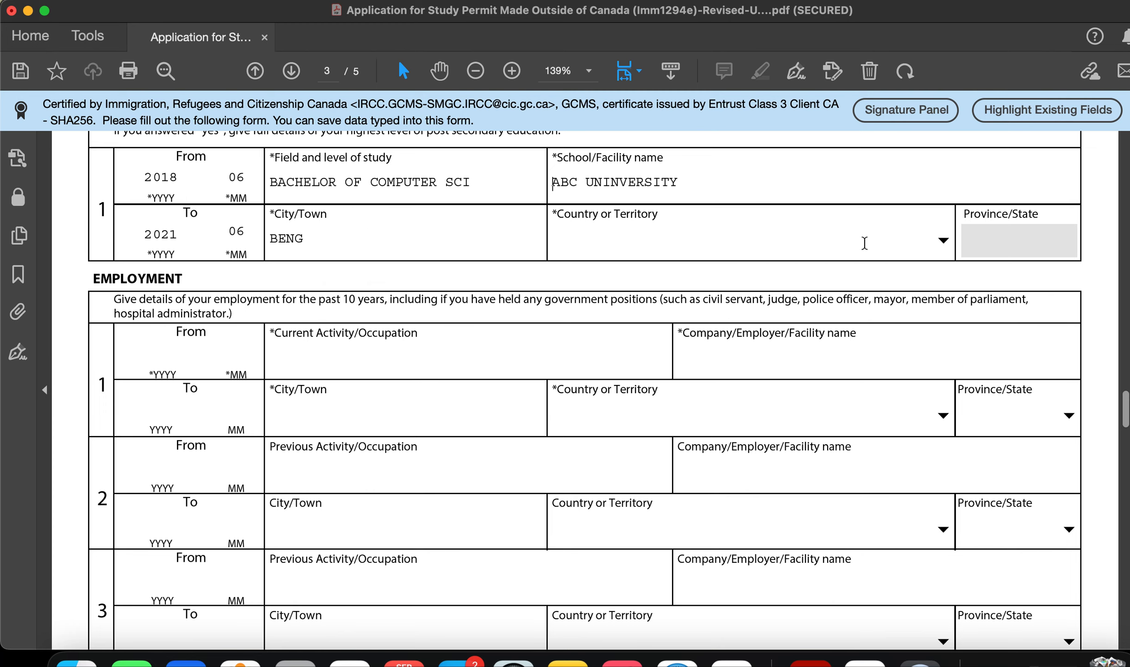
# Step: Enter From 2021 06 and To 202206 as employment record 1's dates
pyautogui.scroll(-2, 379, 455)
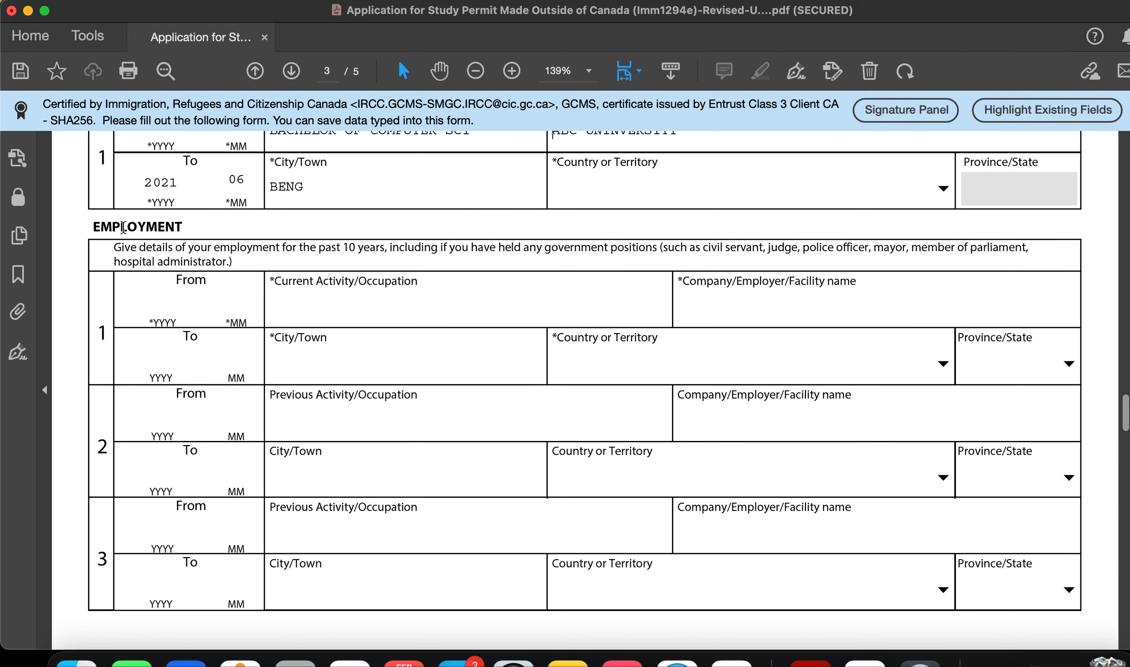
pyautogui.moveTo(158, 252); pyautogui.dragTo(211, 249)
pyautogui.click(211, 248)
pyautogui.scroll(2, 371, 353)
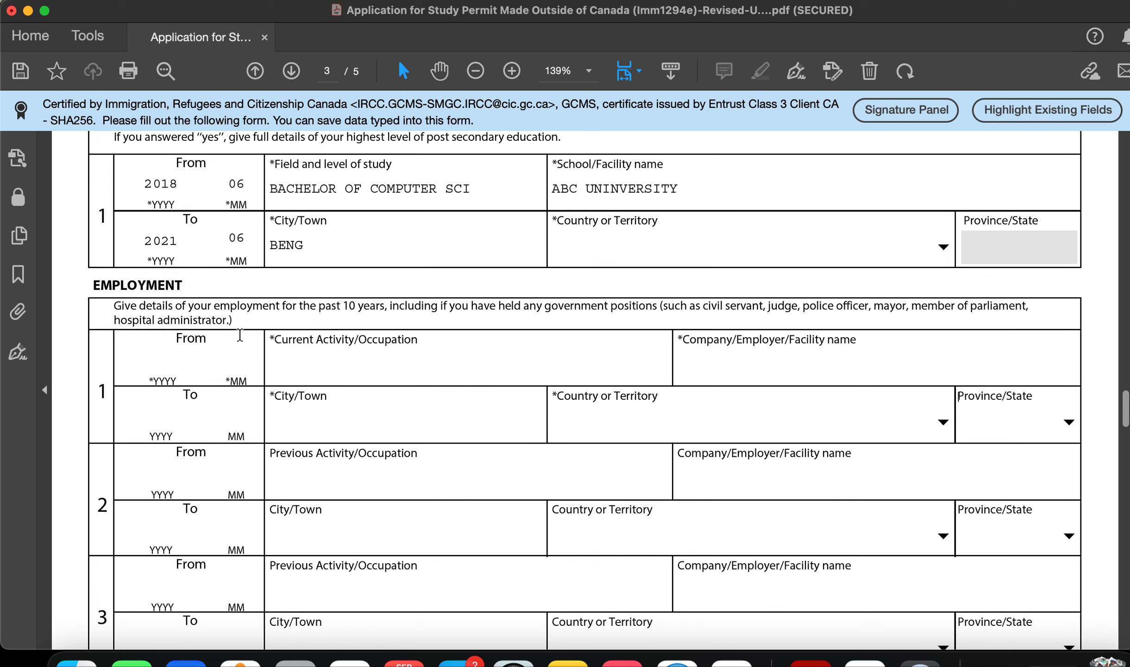
pyautogui.scroll(-2, 236, 382)
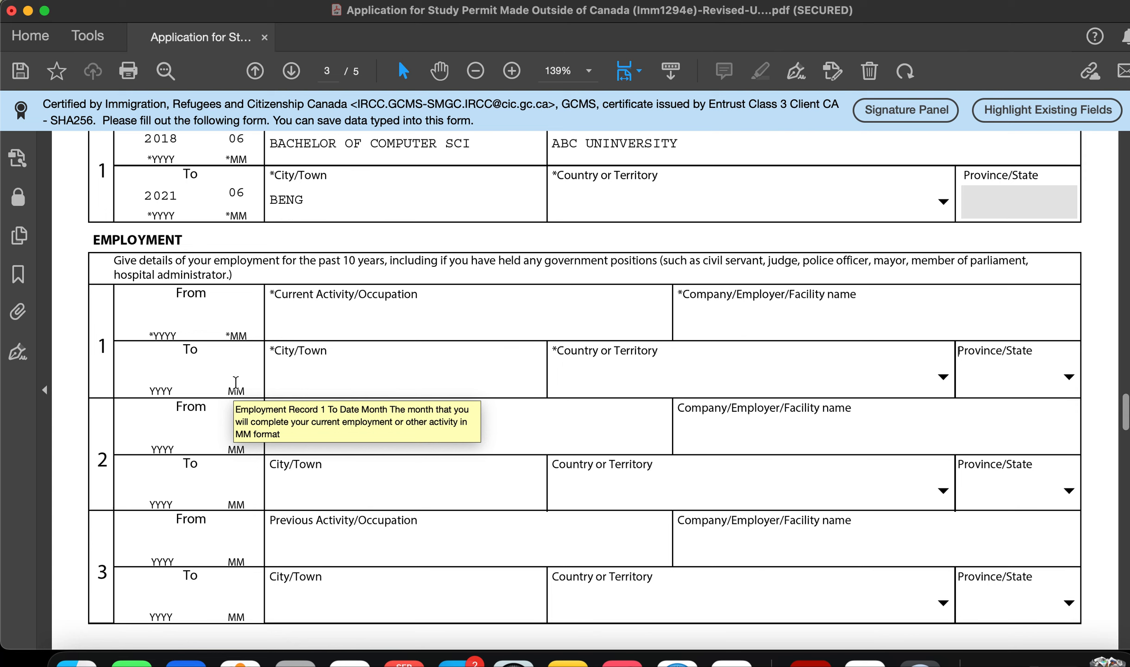
pyautogui.scroll(2, 236, 382)
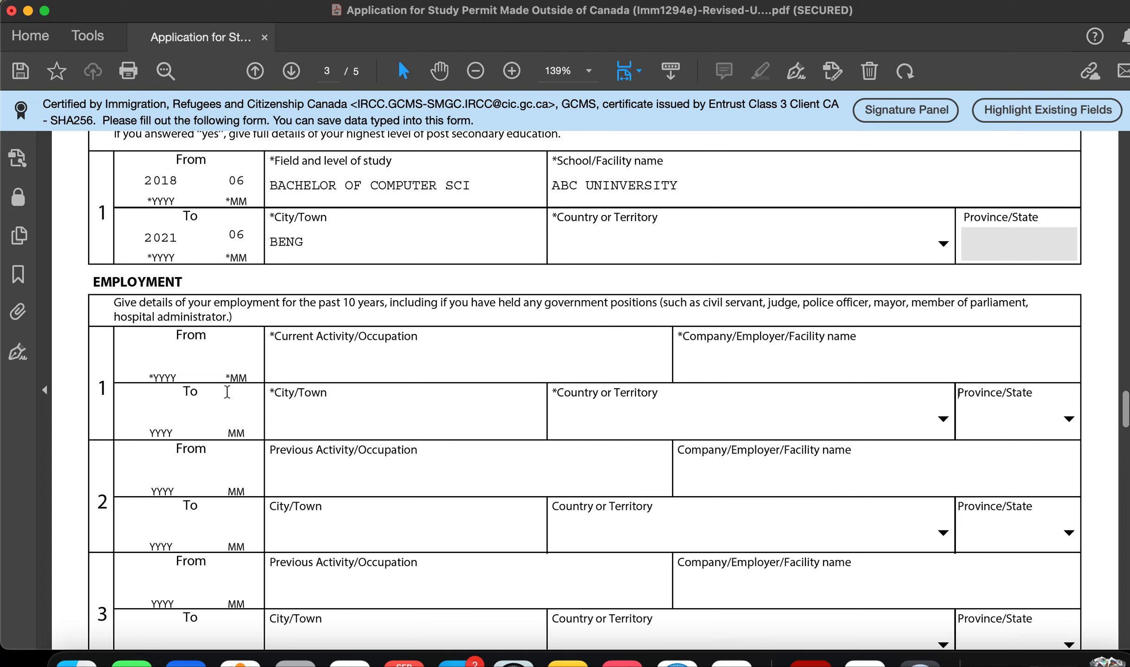
pyautogui.click(170, 366)
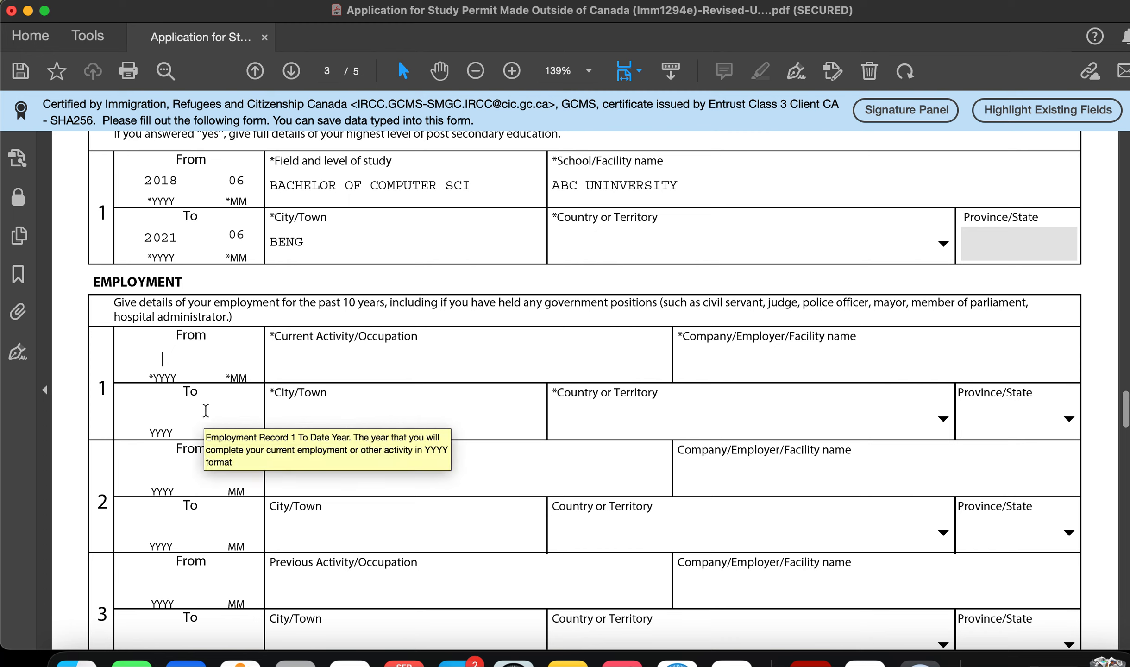
pyautogui.write('2021 ')
pyautogui.write('06')
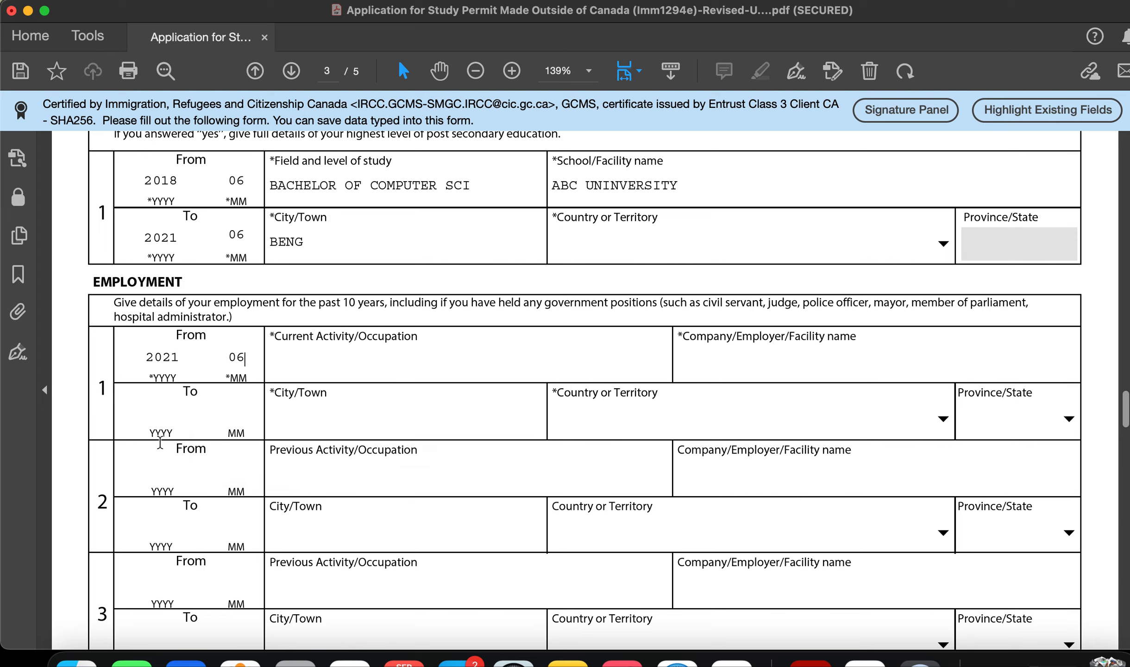
pyautogui.click(154, 413)
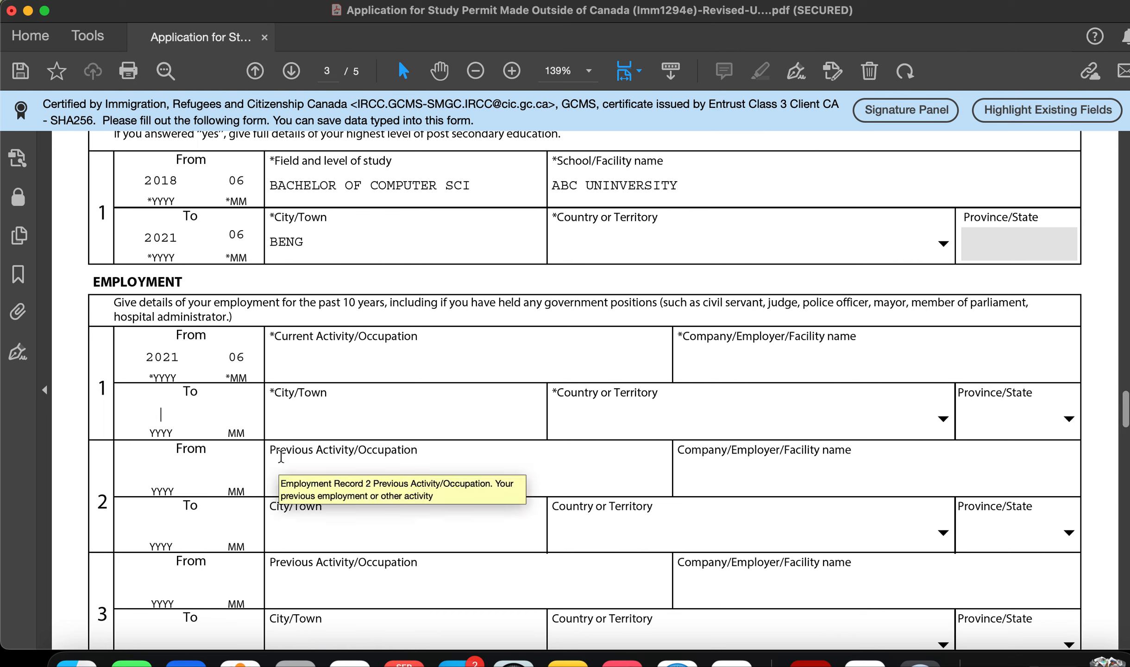
pyautogui.write('2022')
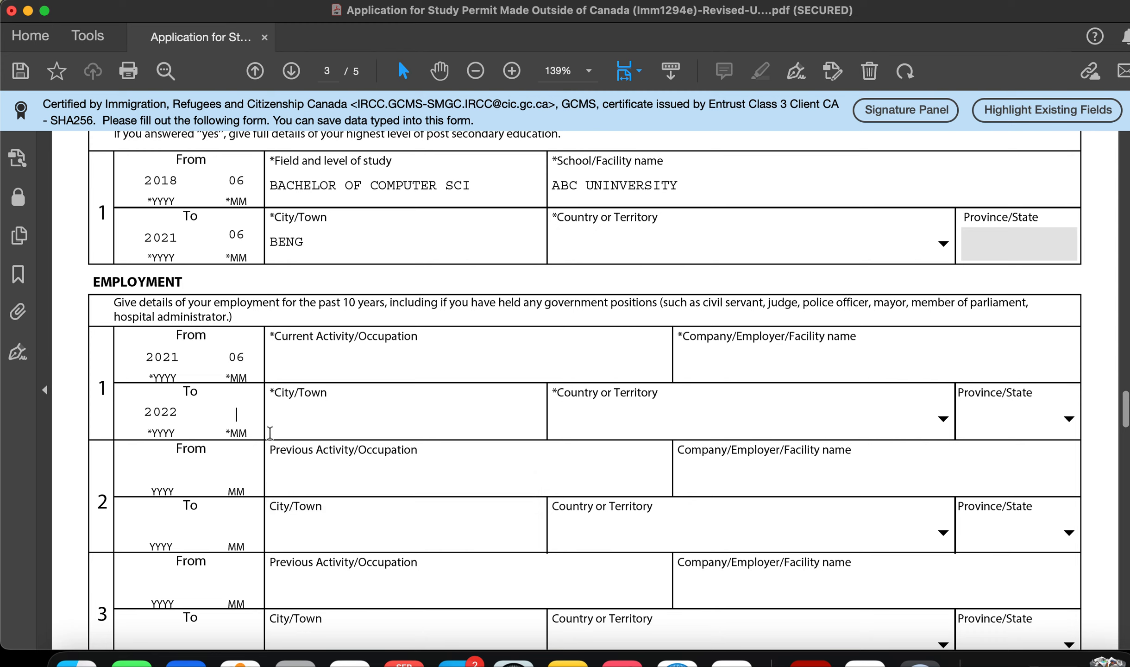
pyautogui.write('0')
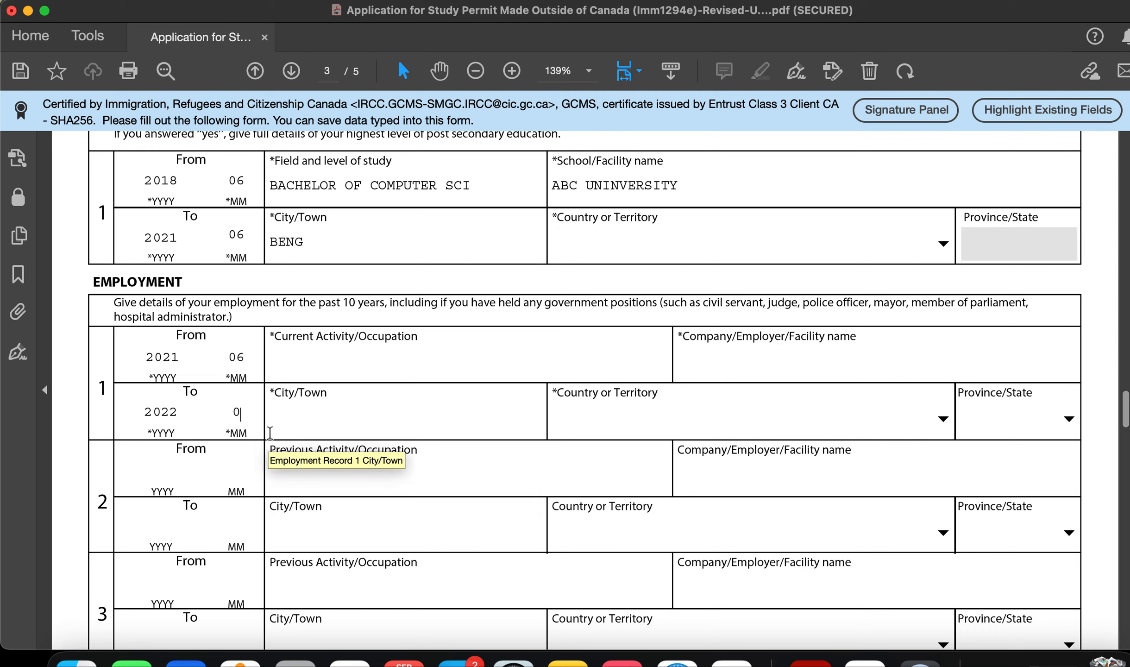
pyautogui.write('6')
pyautogui.click(366, 357)
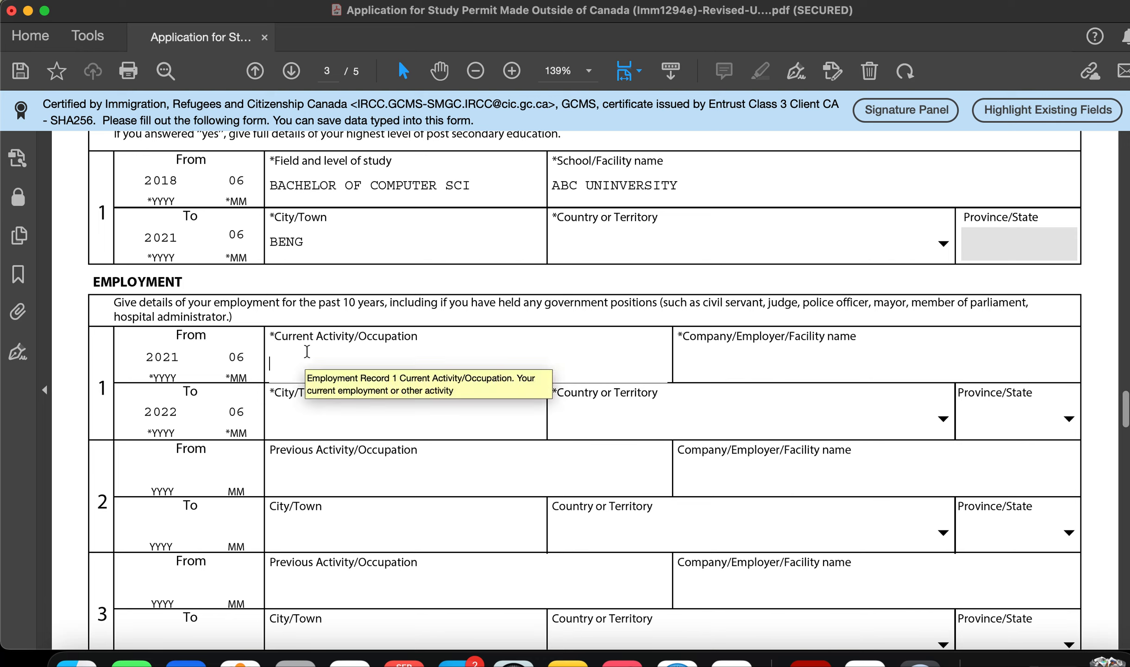
# Step: Enter AUDIT ASSOCIATE as the occupation, replacing the initially typed ANALYST
pyautogui.write('ANALYST')
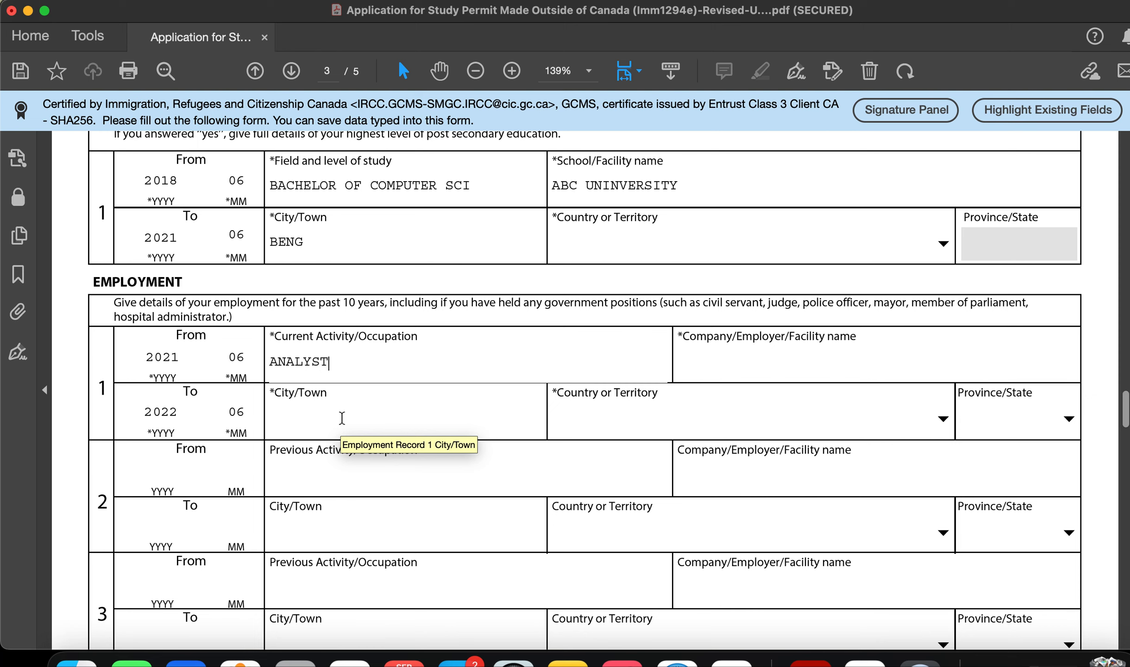
pyautogui.click(793, 371)
pyautogui.doubleClick(399, 356)
pyautogui.write('A')
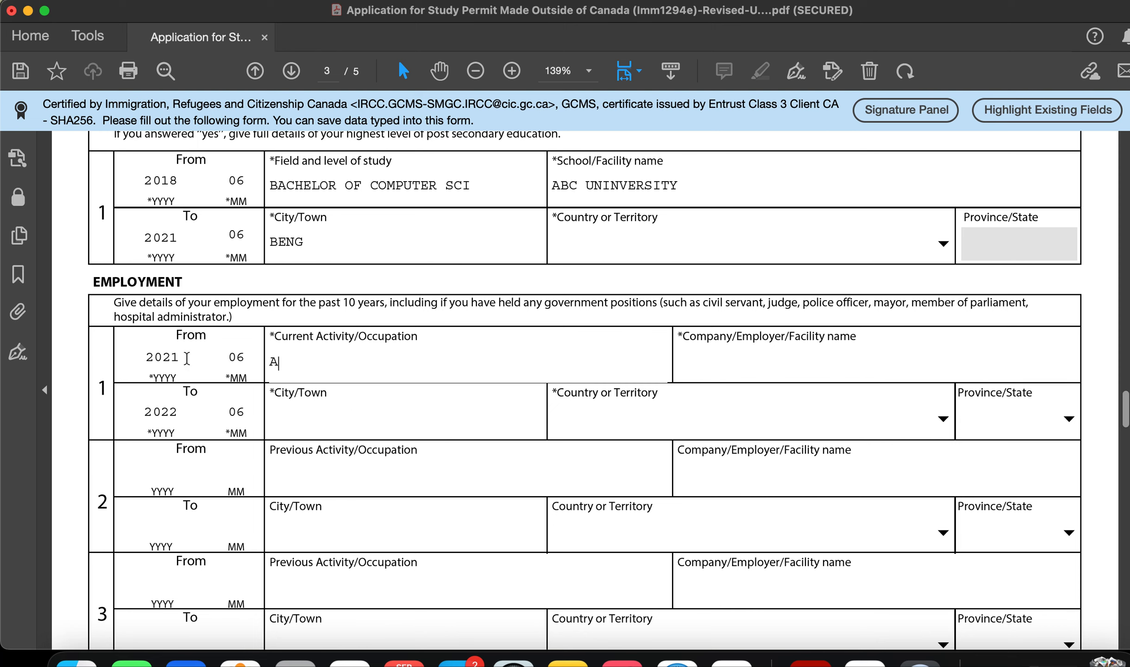
pyautogui.write('UDIT ASSOCIATE')
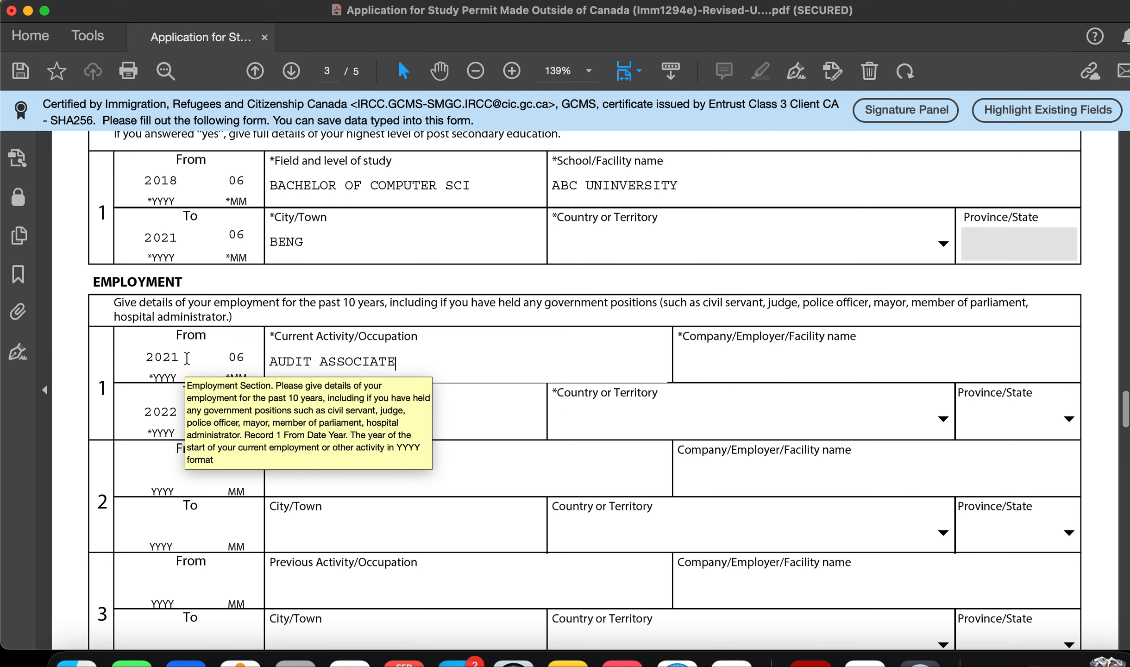
# Step: Enter EY INDIA as the company and BENGALURU as the city
pyautogui.click(684, 367)
pyautogui.write('EY')
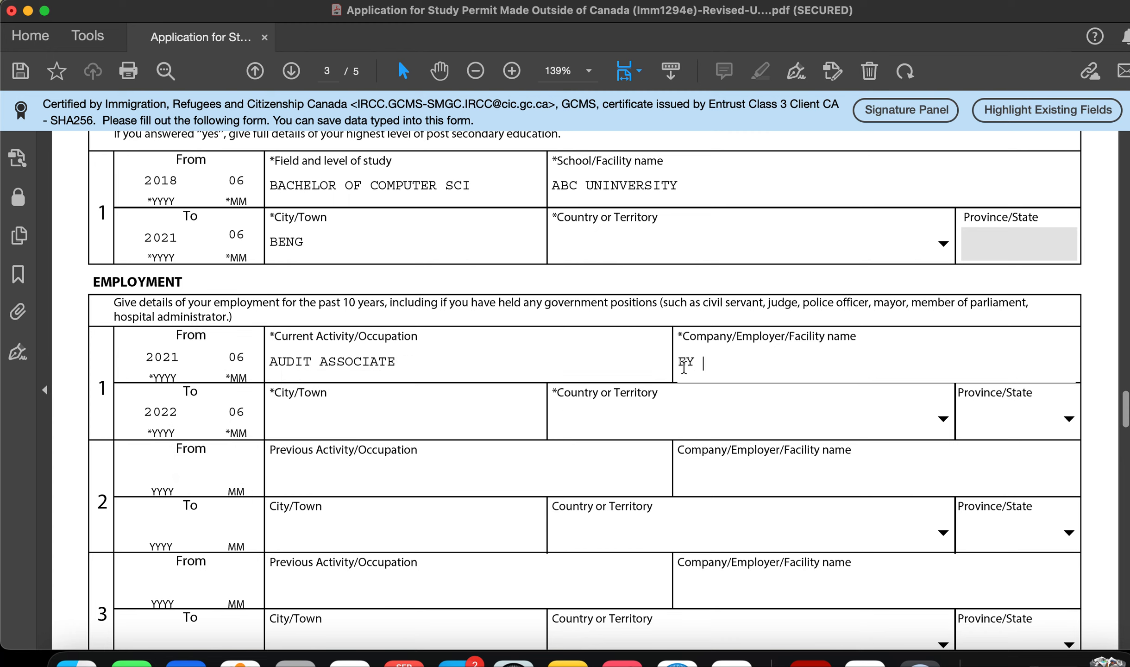
pyautogui.write('INDIA')
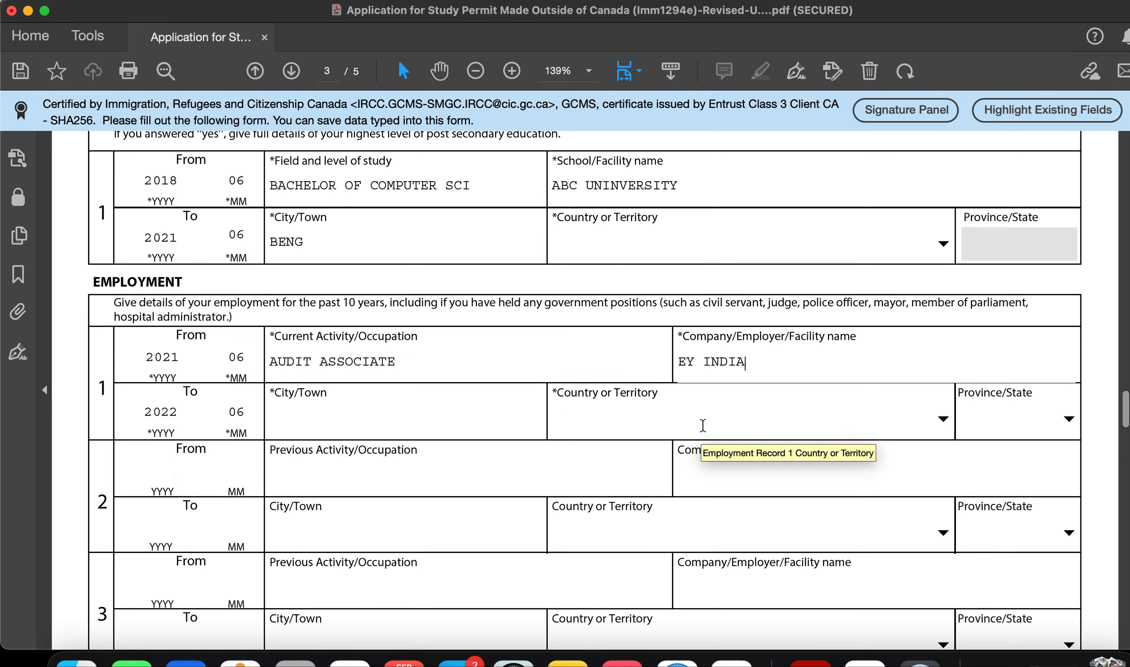
pyautogui.click(340, 429)
pyautogui.write('BENGALURU')
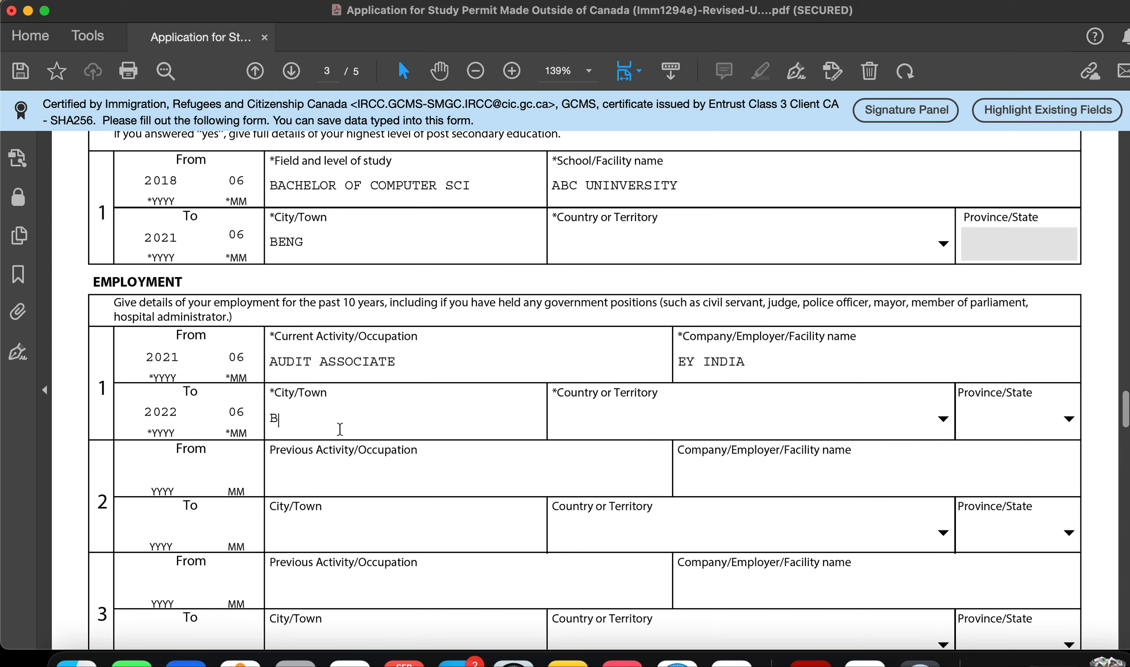
pyautogui.click(662, 408)
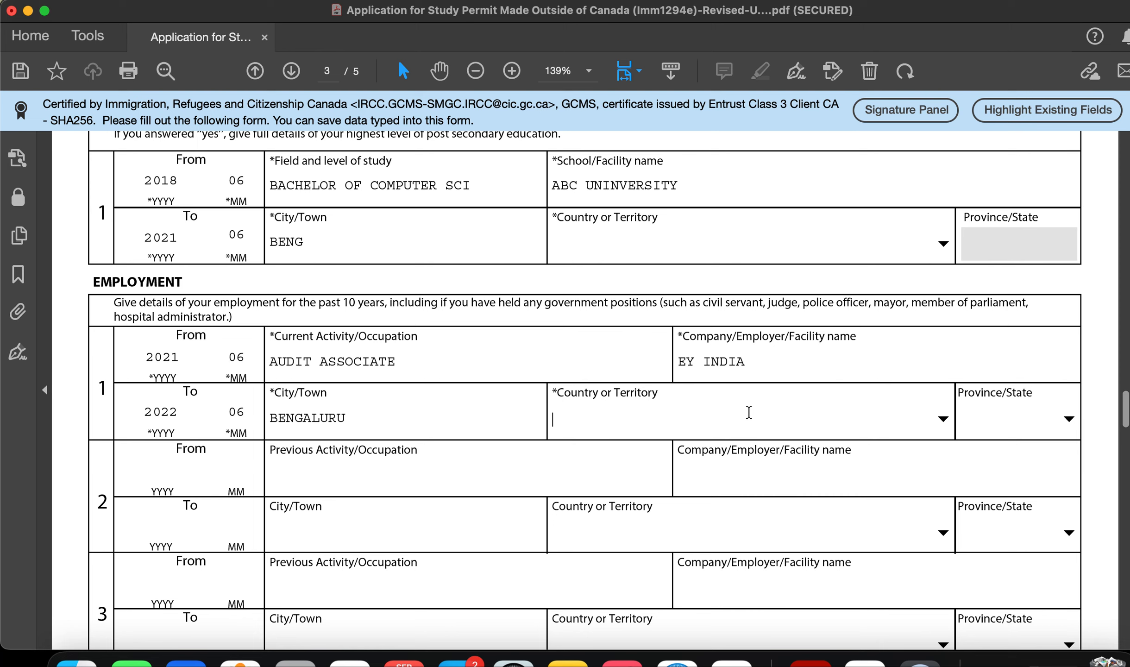
# Step: Choose India from the country list for employment record 1
pyautogui.click(943, 418)
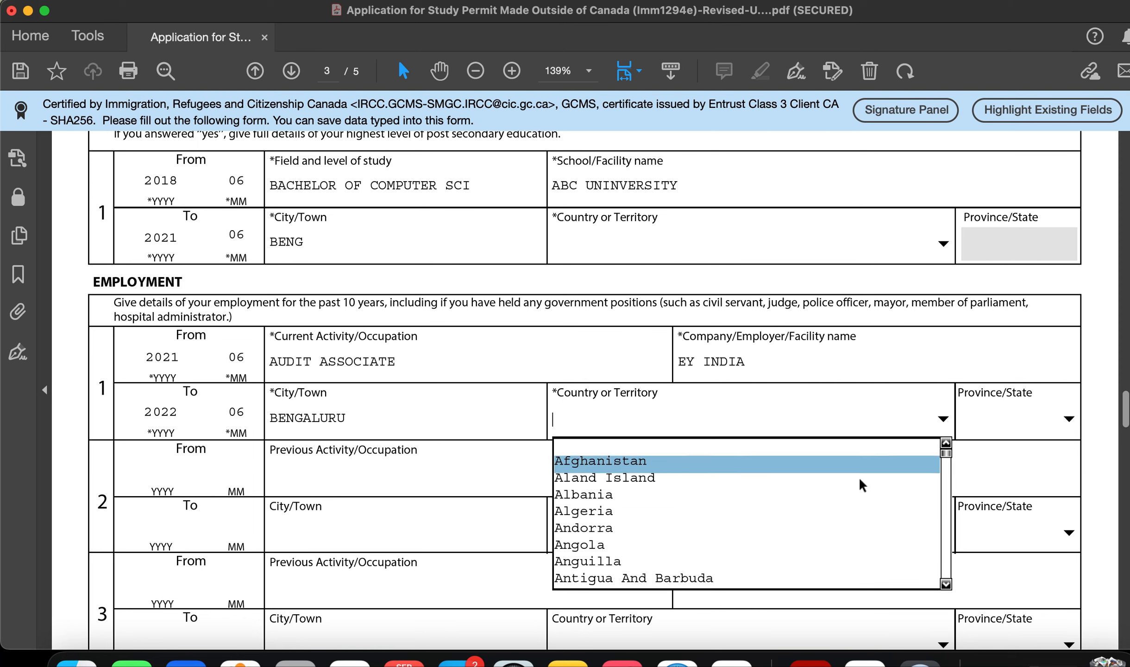
pyautogui.write('I')
pyautogui.press('Down')
pyautogui.press('Down')
pyautogui.press('Down')
pyautogui.press('Down')
pyautogui.press('Down')
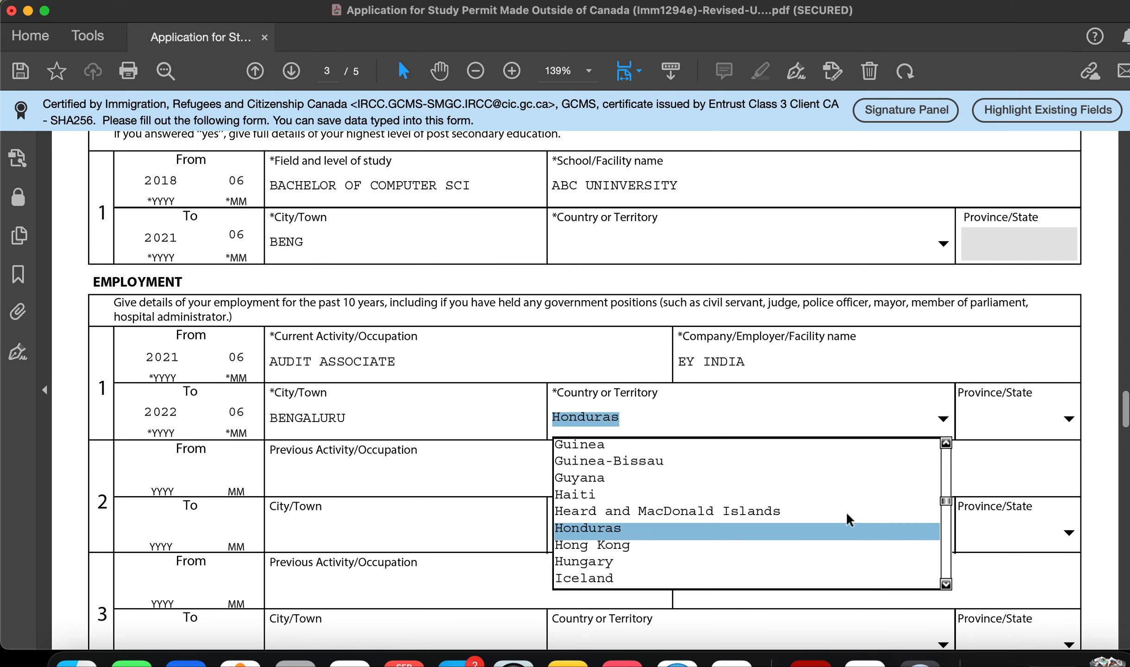
pyautogui.press('Tab')
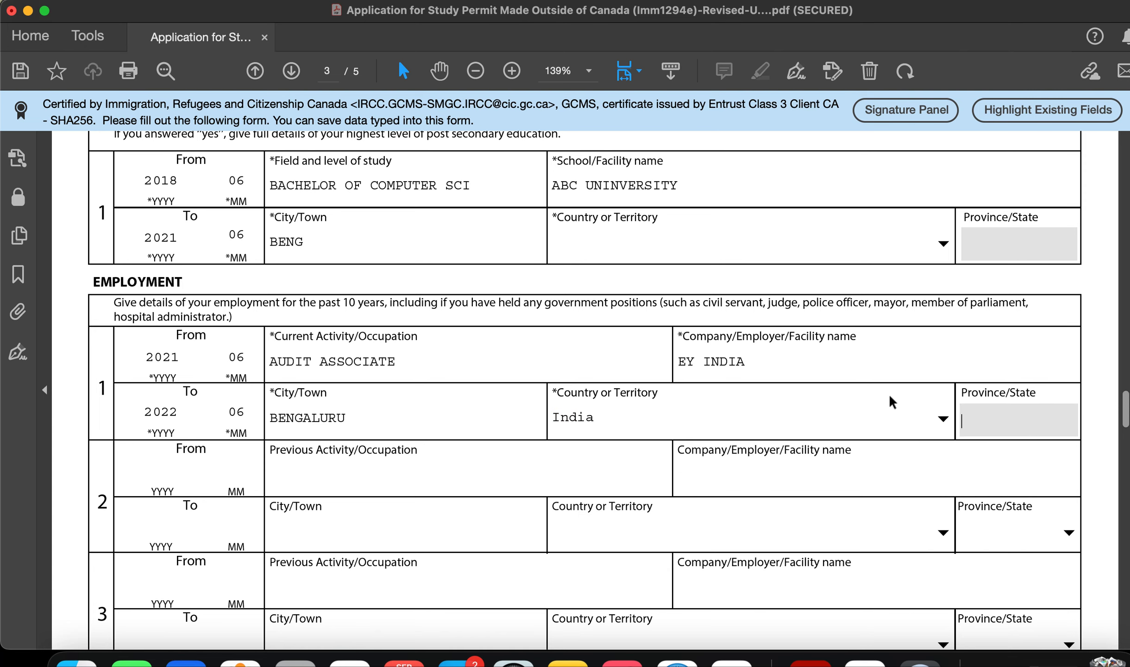
pyautogui.scroll(-5, 745, 501)
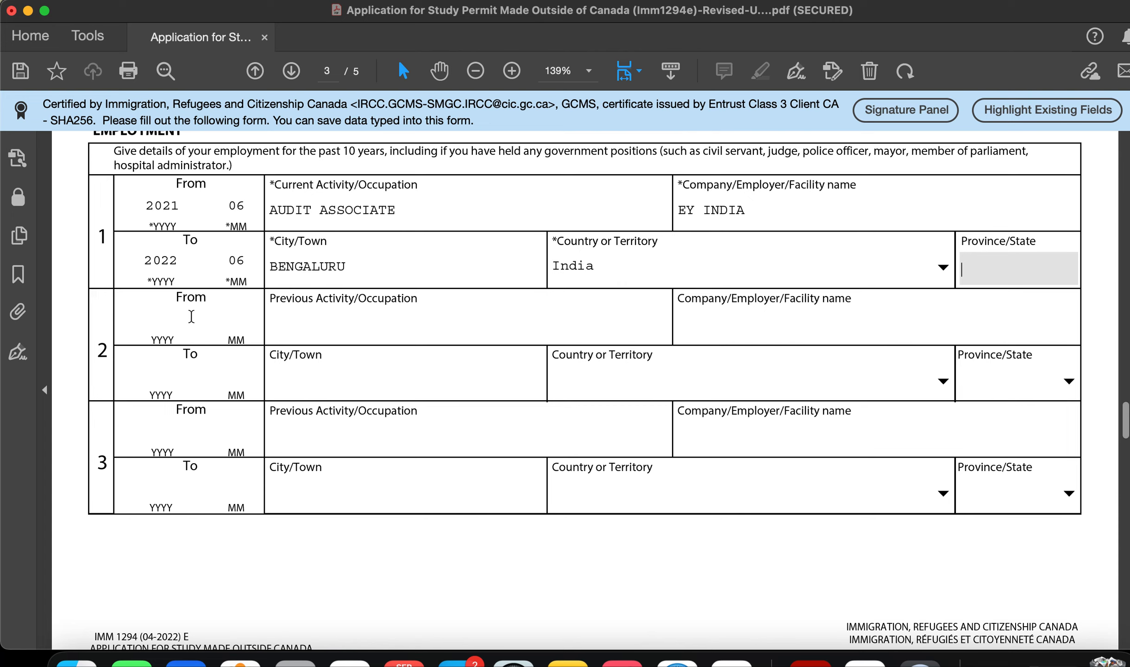
# Step: Scroll past the page 3 employment rows to page 4's Background Information questions
pyautogui.click(155, 321)
pyautogui.scroll(-3, 295, 325)
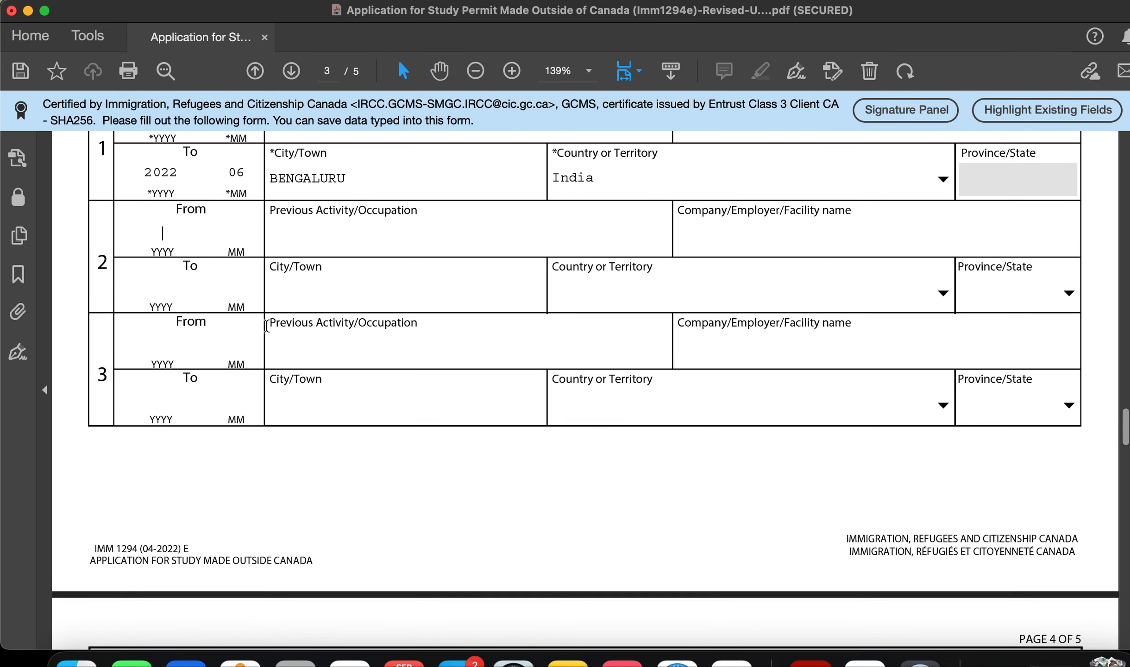
pyautogui.scroll(-10, 352, 336)
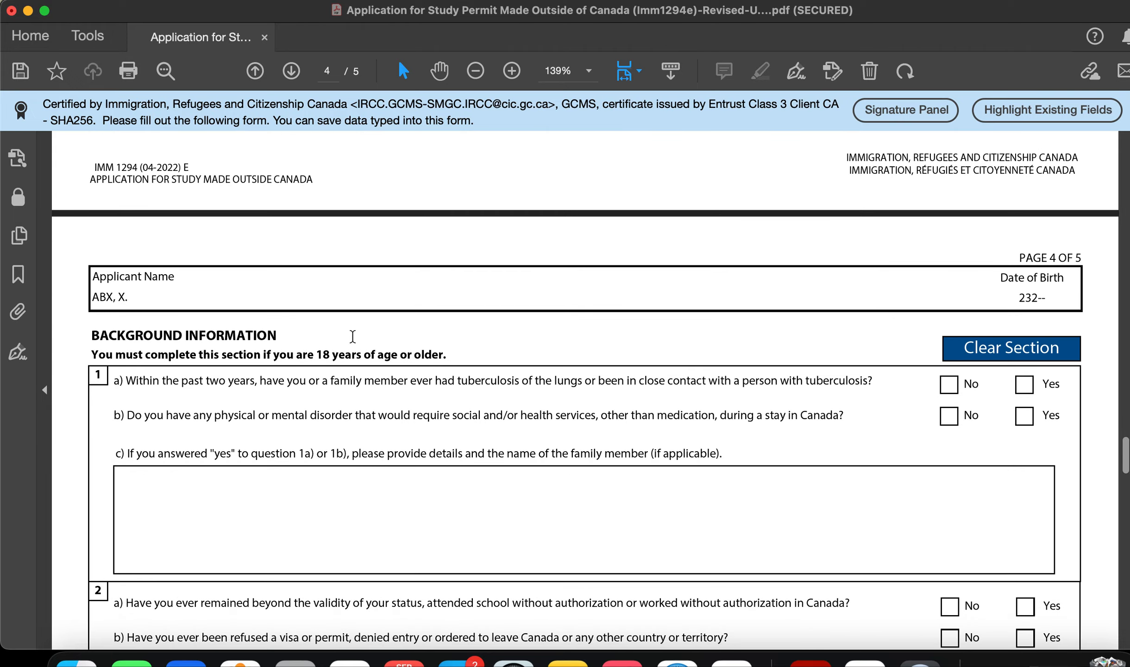
pyautogui.scroll(1, 353, 336)
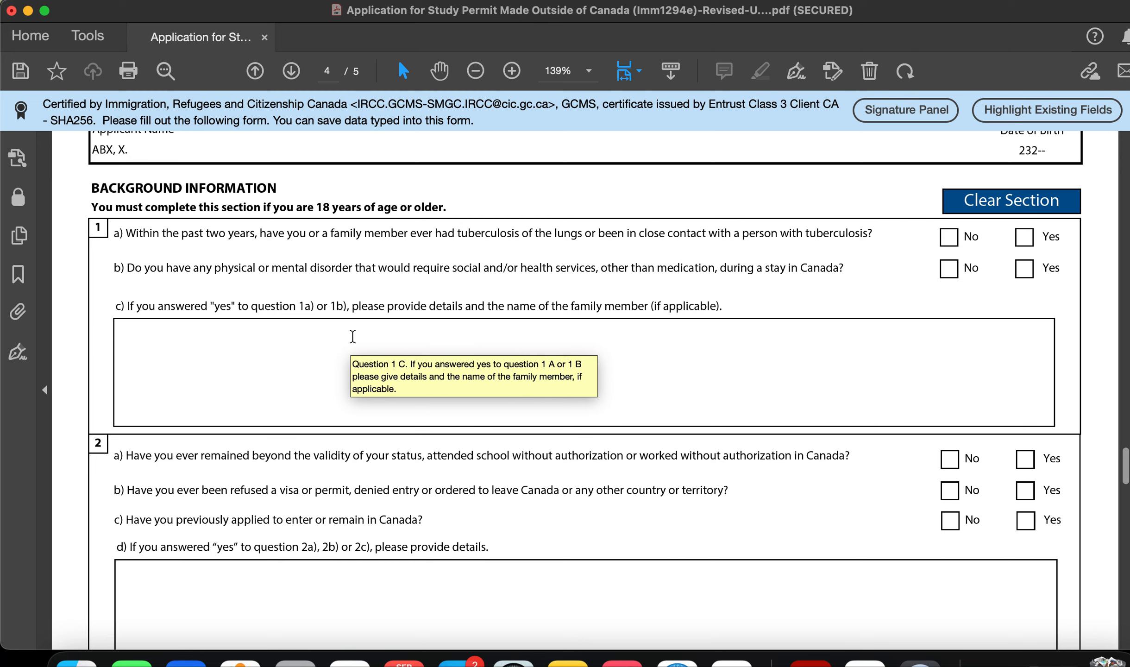
pyautogui.scroll(15, 352, 337)
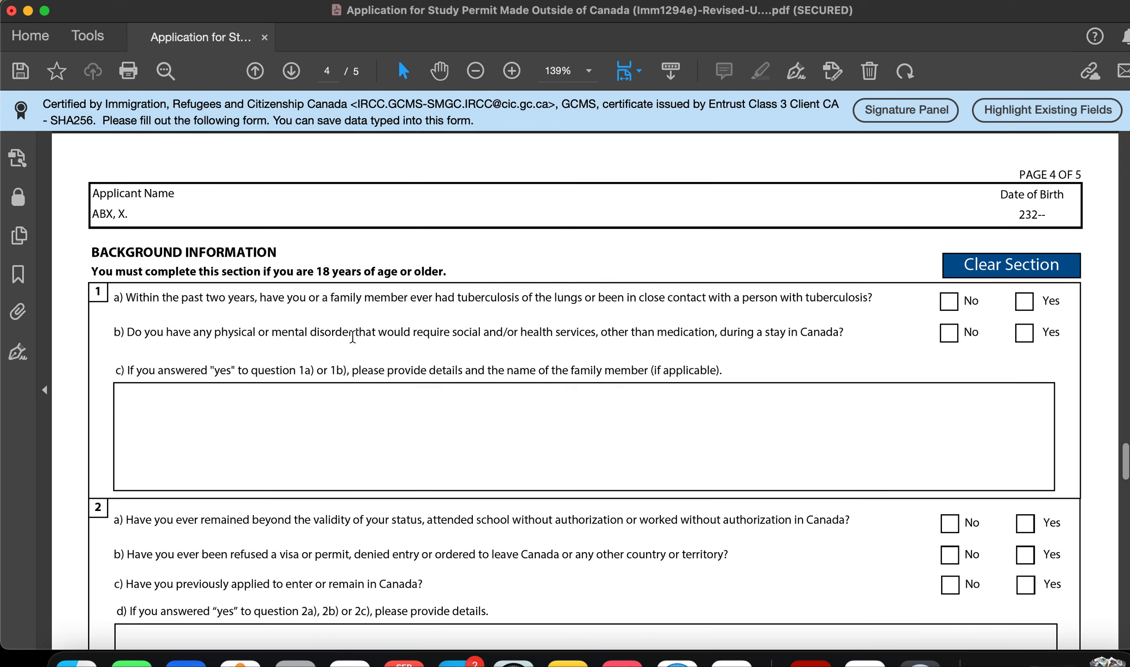
pyautogui.scroll(10, 353, 336)
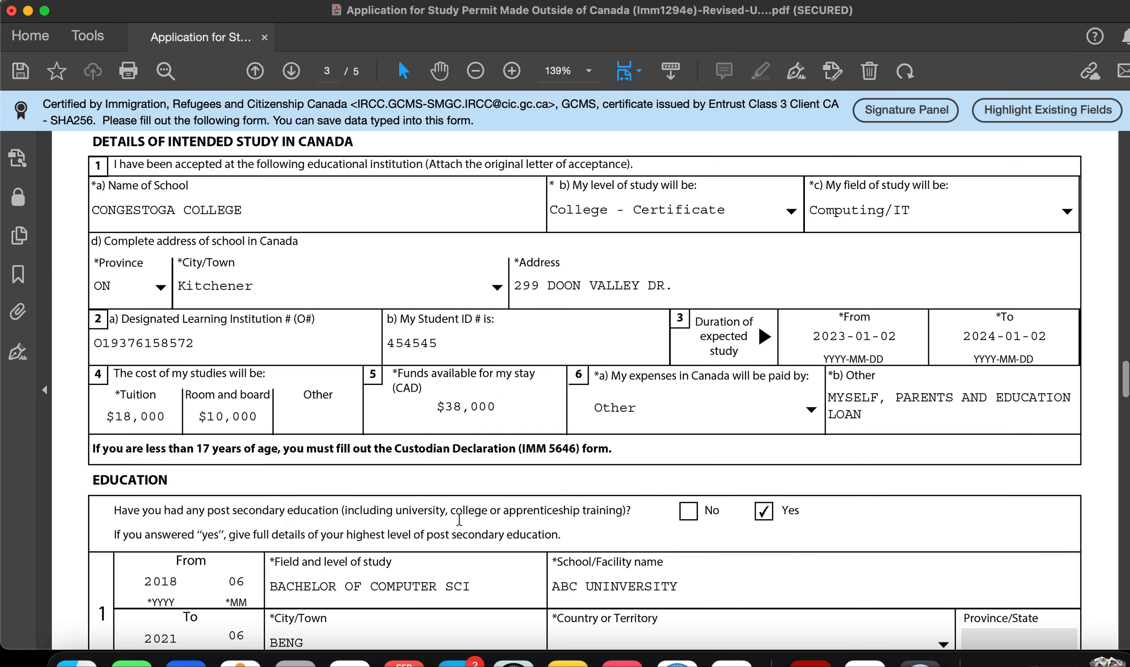
pyautogui.scroll(-10, 459, 516)
pyautogui.scroll(-20, 459, 515)
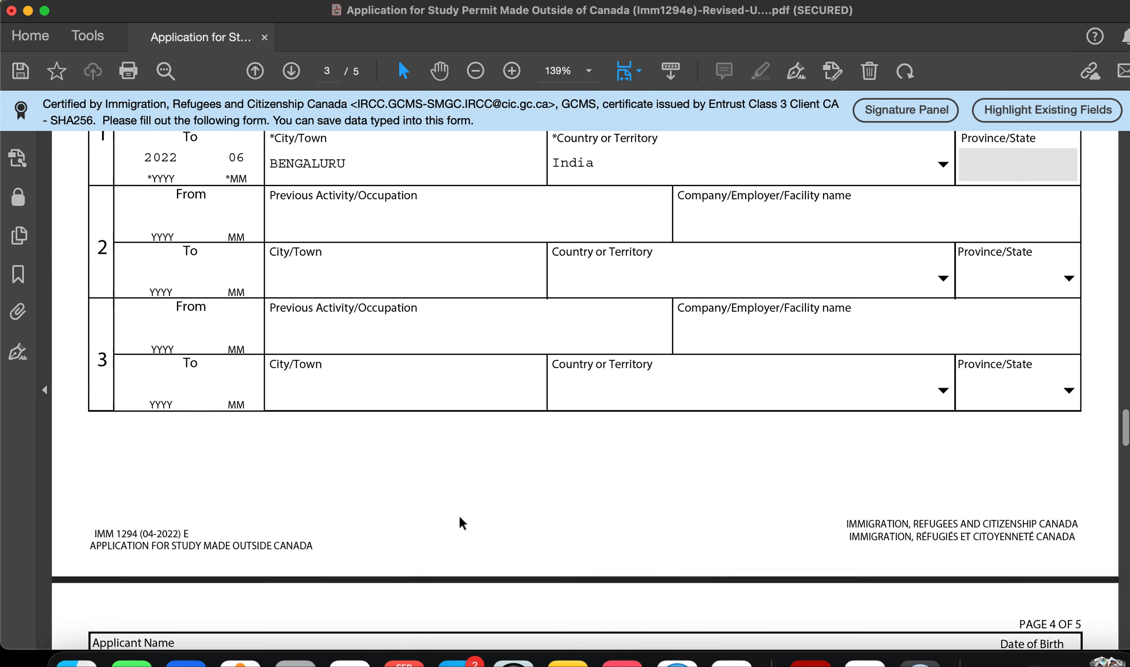
pyautogui.scroll(-3, 459, 515)
pyautogui.scroll(5, 459, 516)
pyautogui.scroll(20, 459, 516)
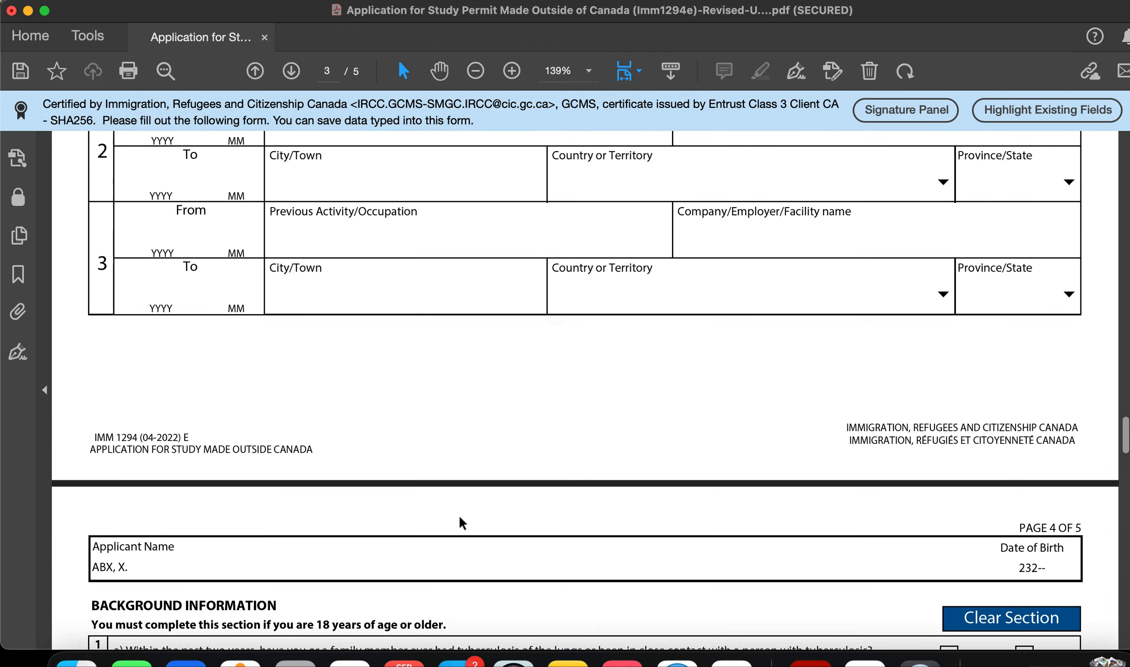
pyautogui.scroll(-7, 455, 444)
pyautogui.scroll(-10, 455, 445)
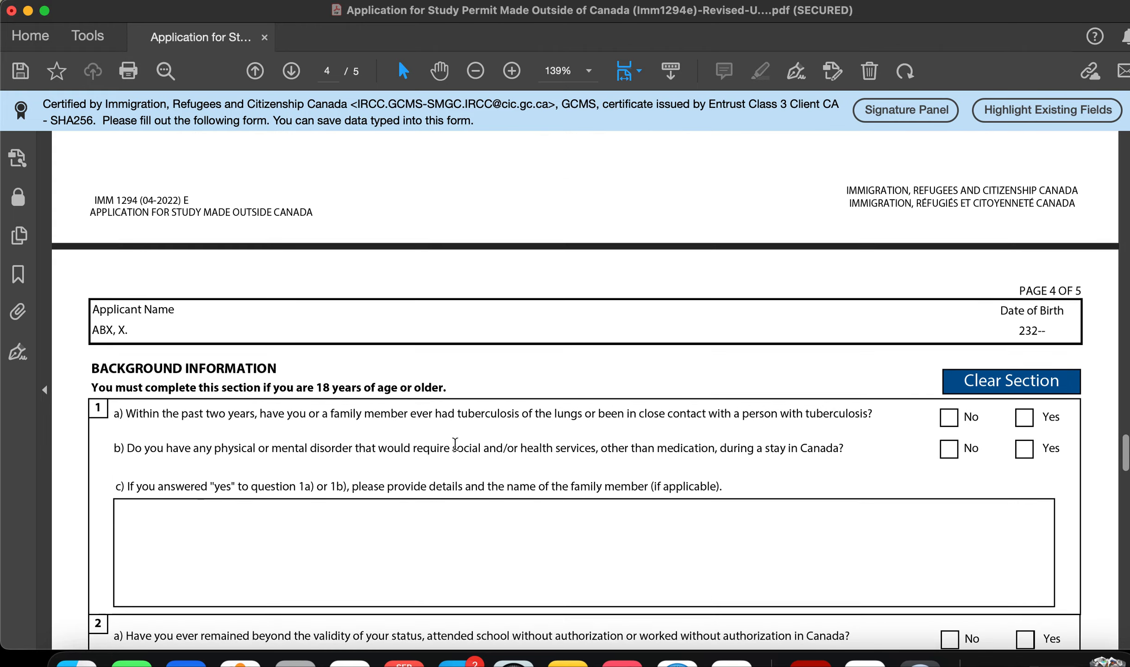
pyautogui.scroll(-2, 228, 317)
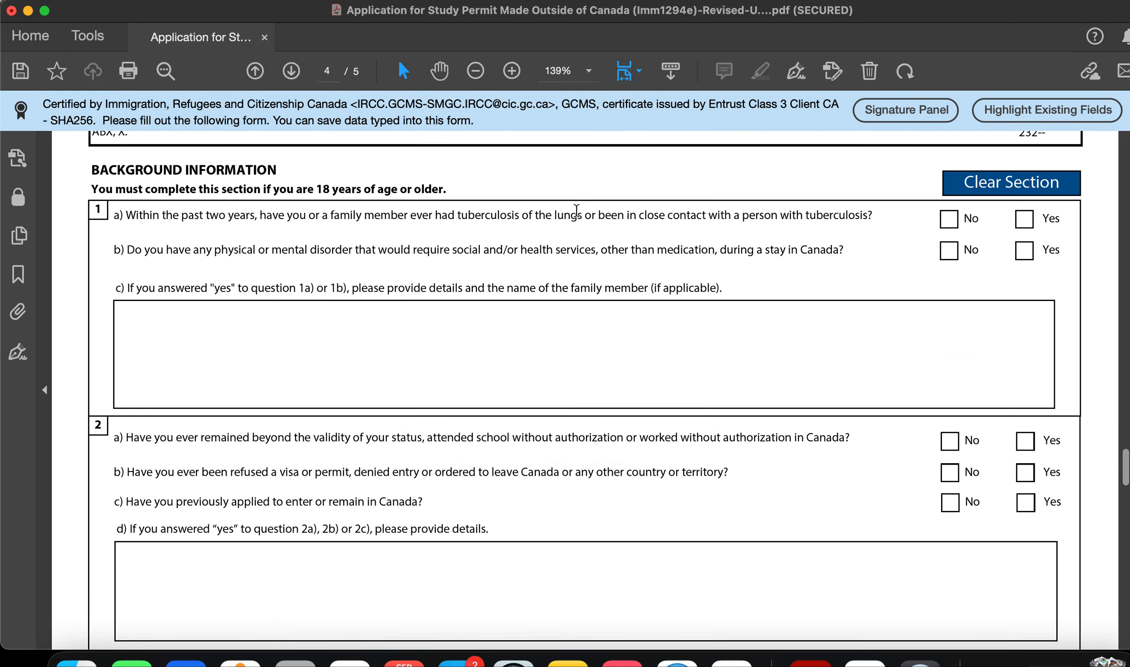
# Step: Tick the No boxes for background questions 1a, 1b, 2a, 2b and 2c
pyautogui.click(950, 221)
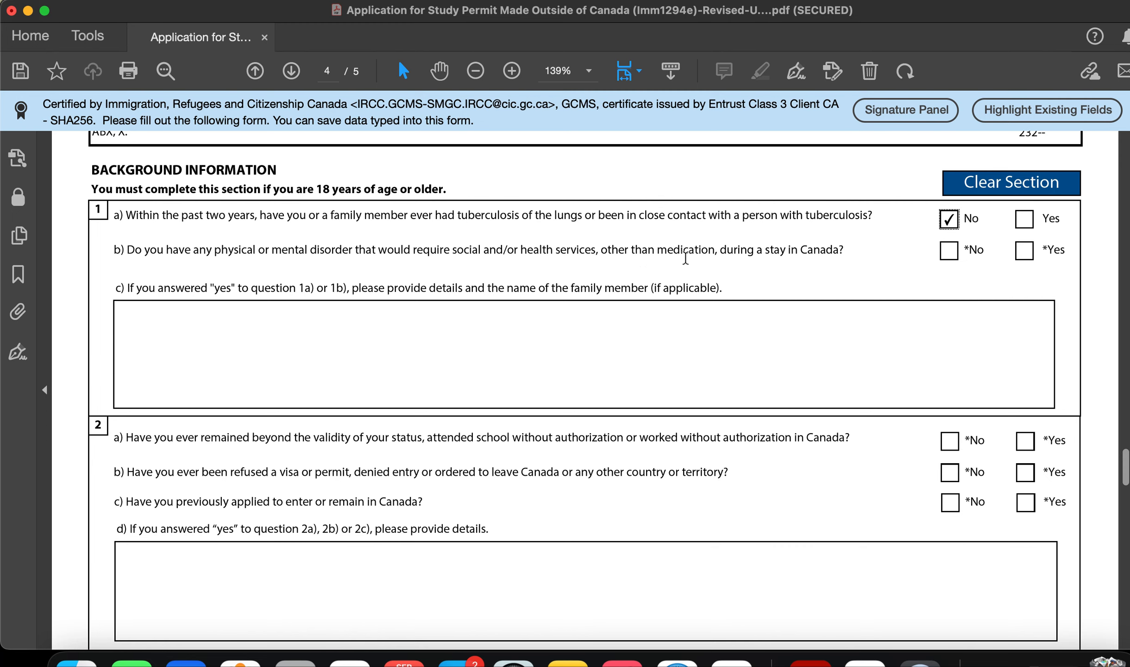
pyautogui.click(949, 250)
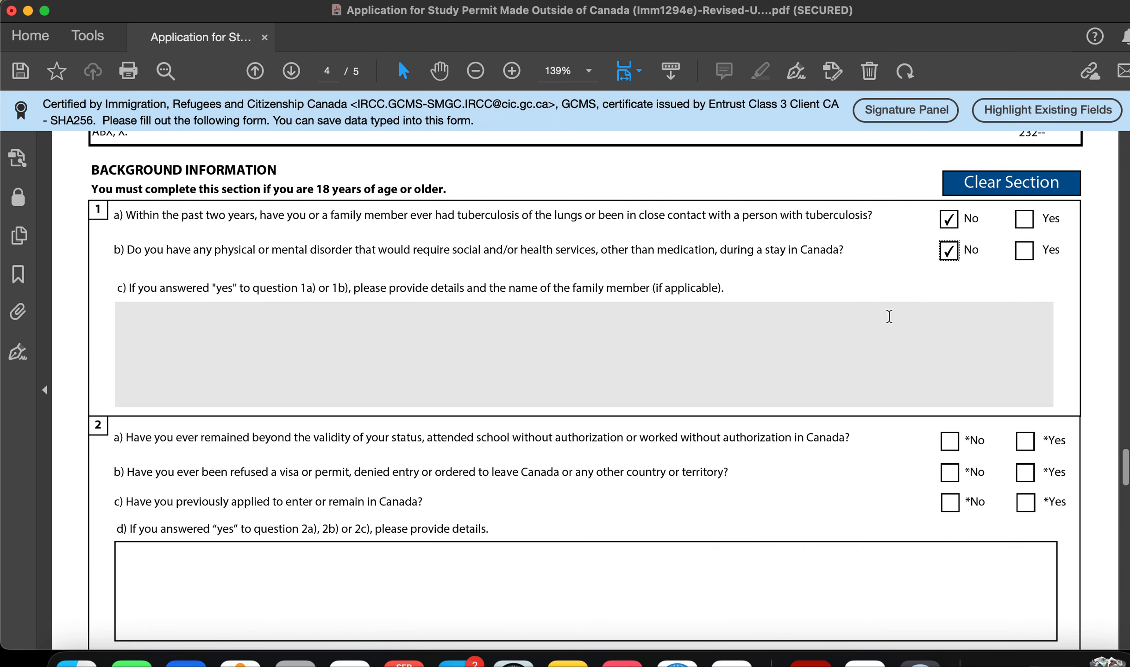
pyautogui.scroll(-5, 307, 341)
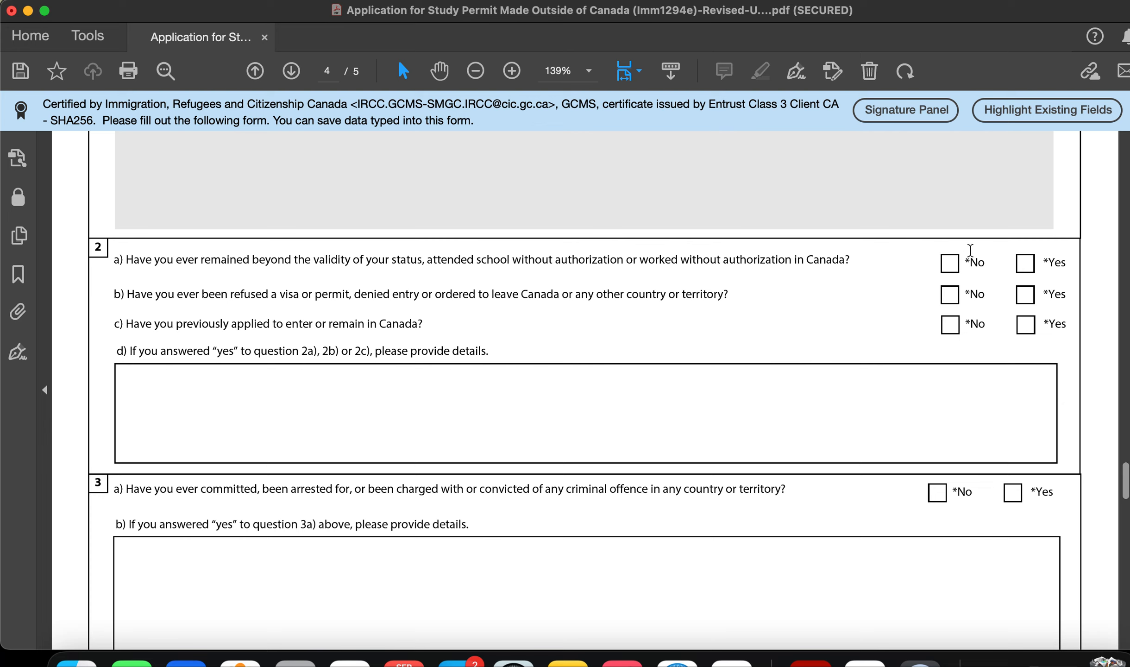
pyautogui.click(950, 263)
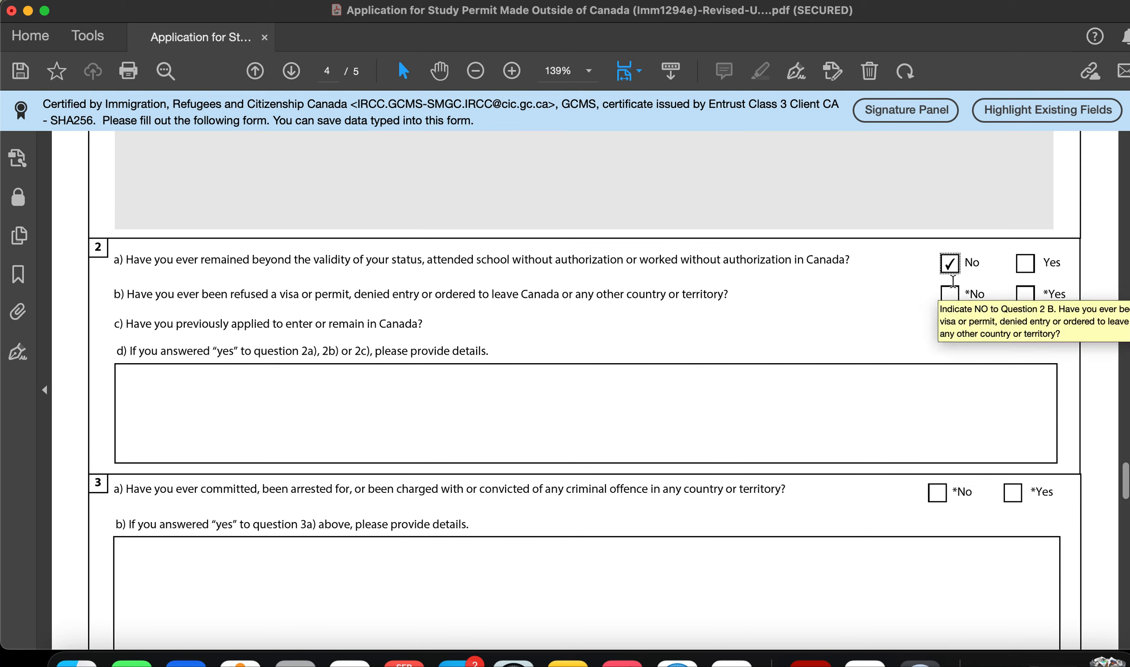
pyautogui.click(950, 296)
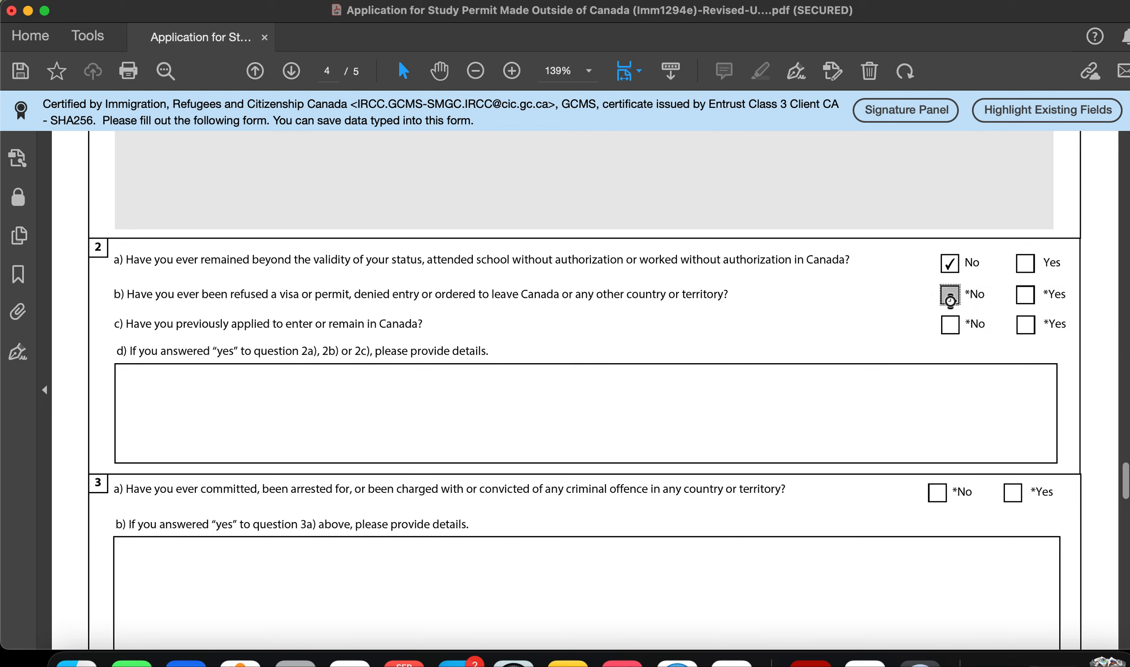
pyautogui.moveTo(855, 261); pyautogui.dragTo(134, 264)
pyautogui.click(288, 295)
pyautogui.moveTo(858, 262); pyautogui.dragTo(225, 261)
pyautogui.click(421, 297)
pyautogui.moveTo(853, 263); pyautogui.dragTo(455, 268)
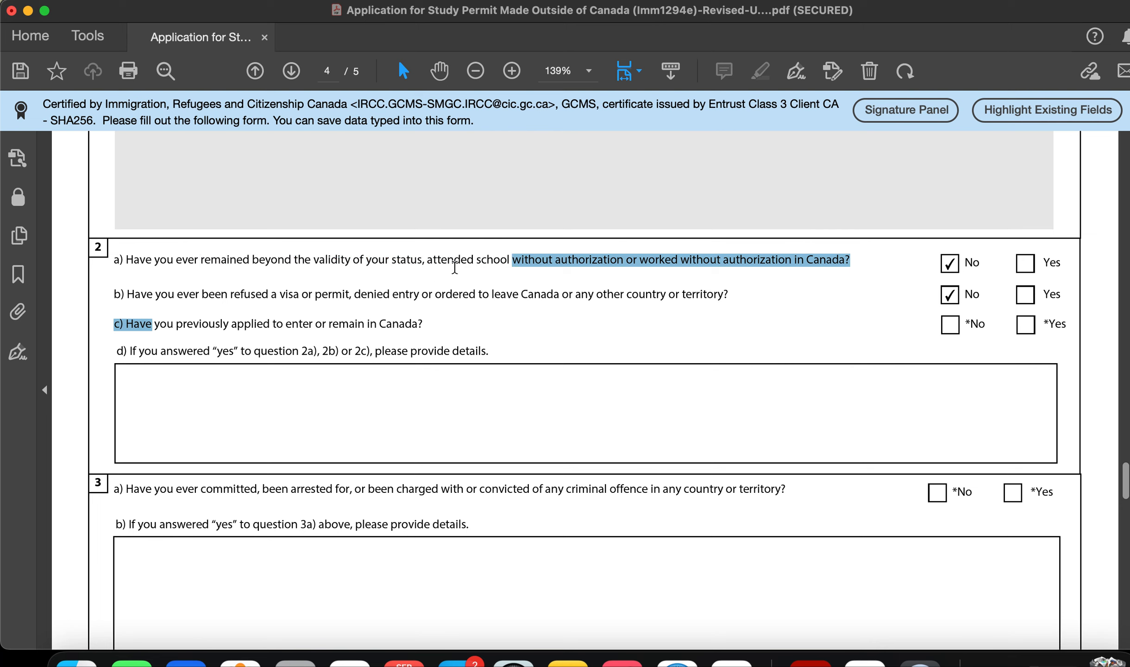
pyautogui.click(491, 295)
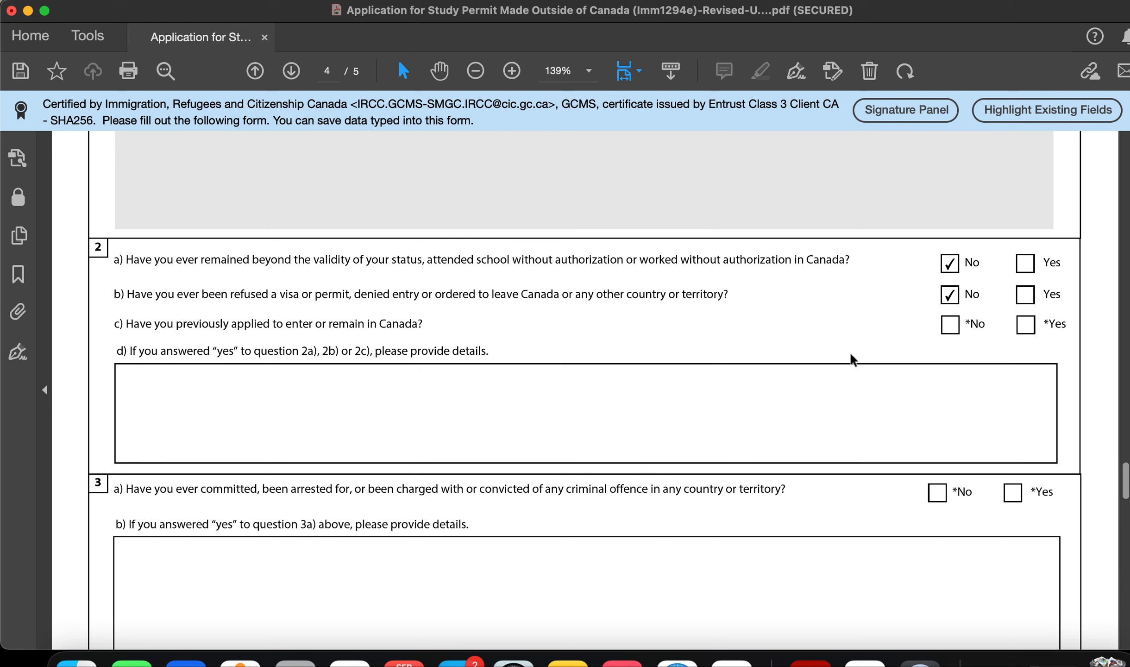
pyautogui.click(949, 327)
pyautogui.scroll(-3, 803, 383)
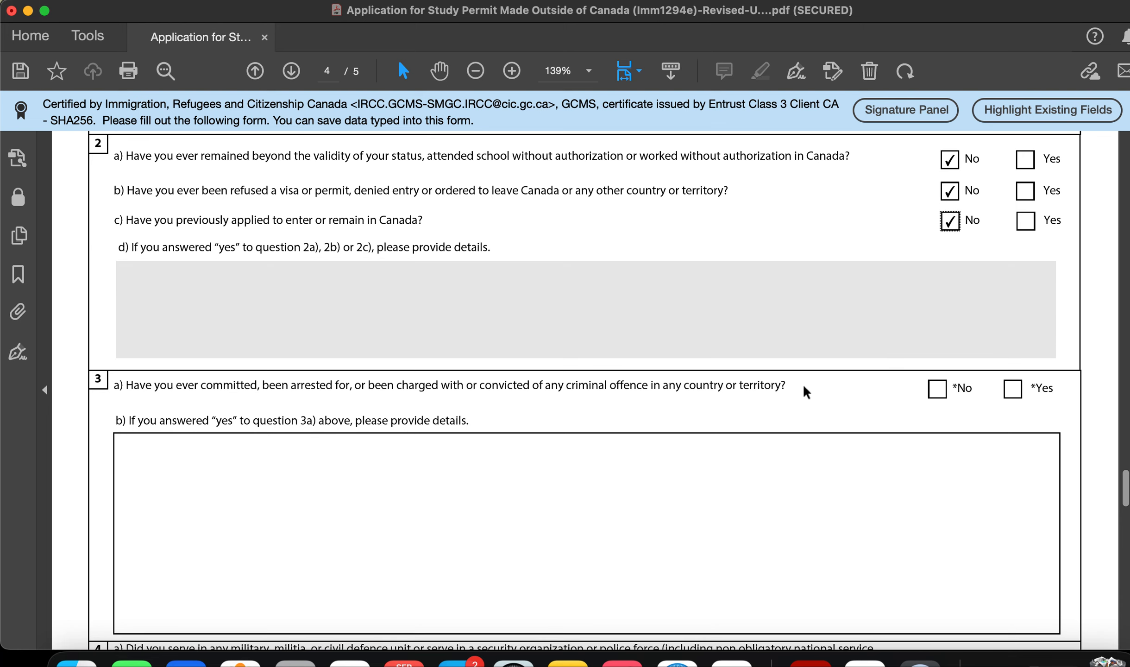
# Step: Answer No to question 3a about criminal offences
pyautogui.scroll(-3, 803, 383)
pyautogui.click(937, 289)
pyautogui.scroll(3, 938, 291)
pyautogui.scroll(-2, 938, 290)
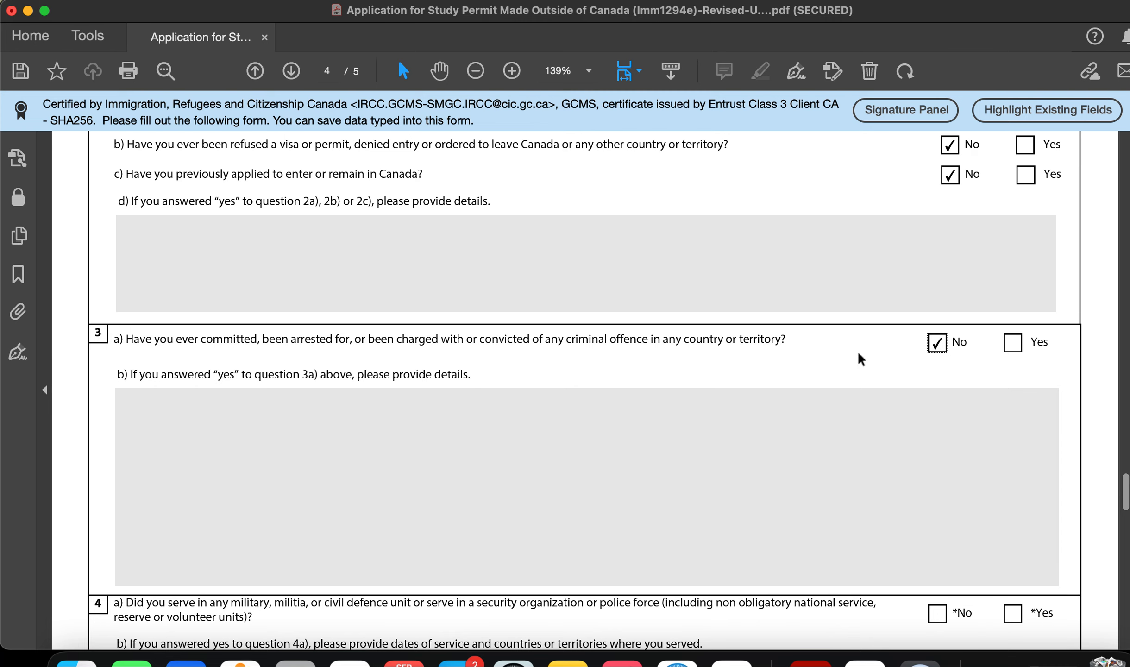
pyautogui.scroll(-2, 516, 446)
pyautogui.scroll(-4, 483, 405)
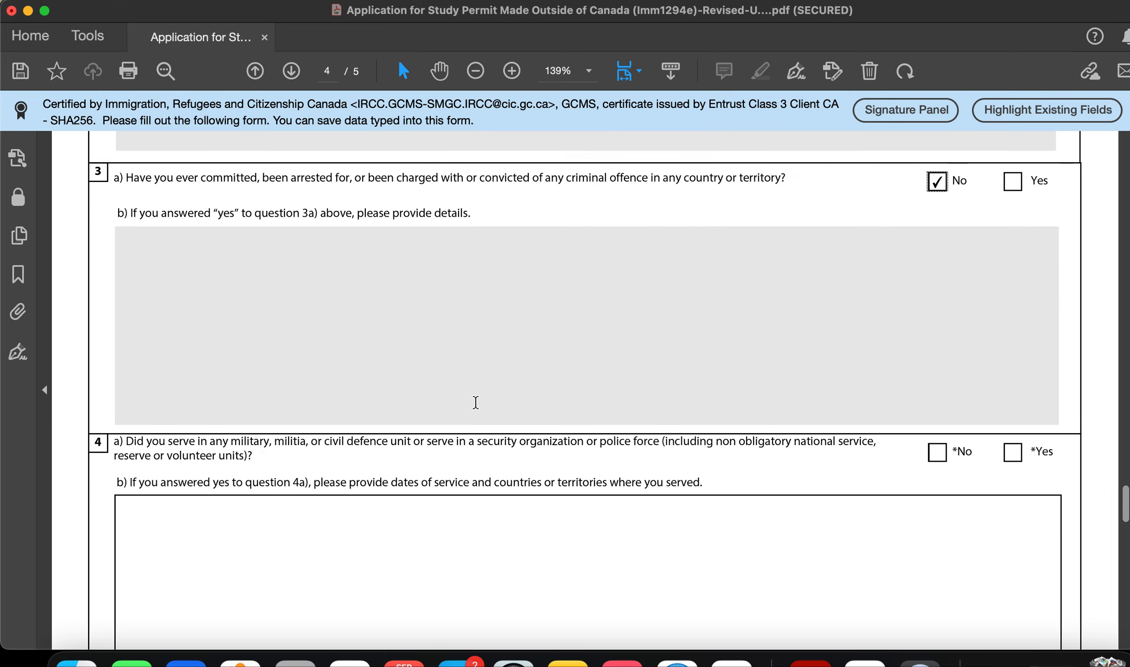
pyautogui.scroll(3, 483, 405)
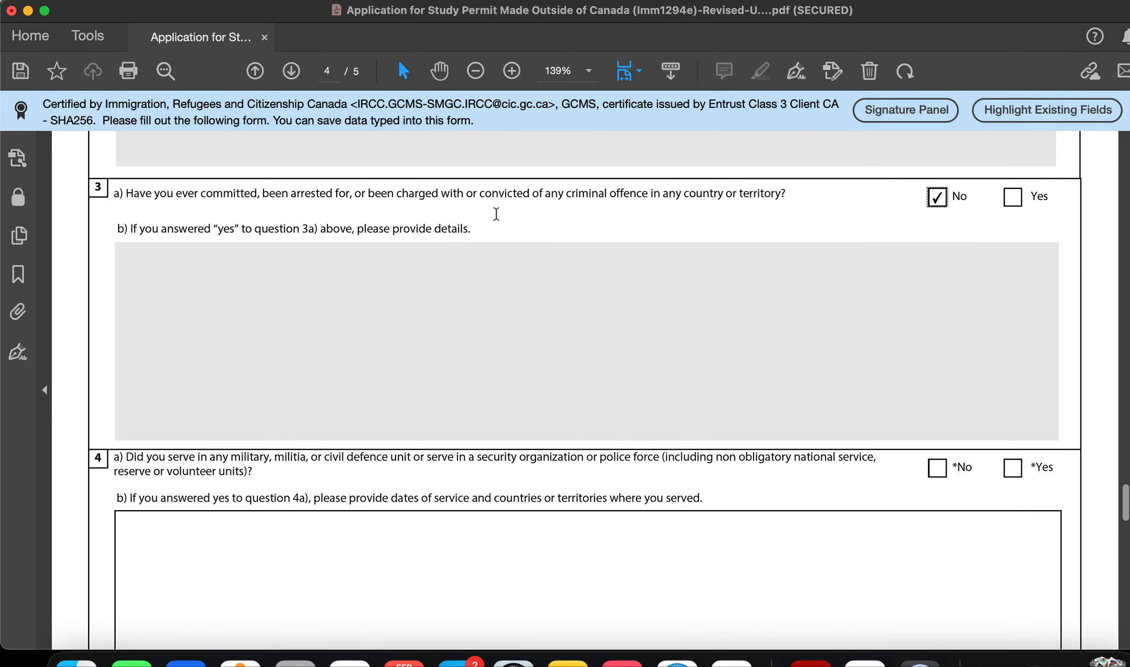
pyautogui.scroll(-4, 532, 277)
# Step: Answer No to questions 4a, 5 and 6, ending at page 5's Signature section
pyautogui.click(939, 279)
pyautogui.scroll(-3, 809, 430)
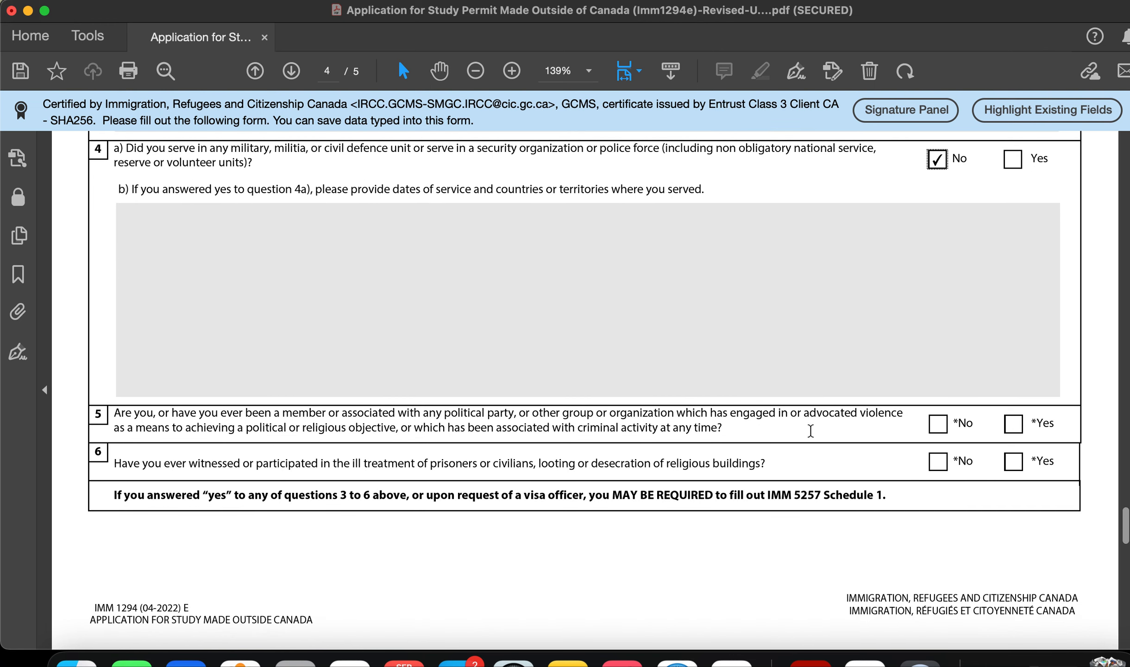
pyautogui.scroll(-2, 810, 431)
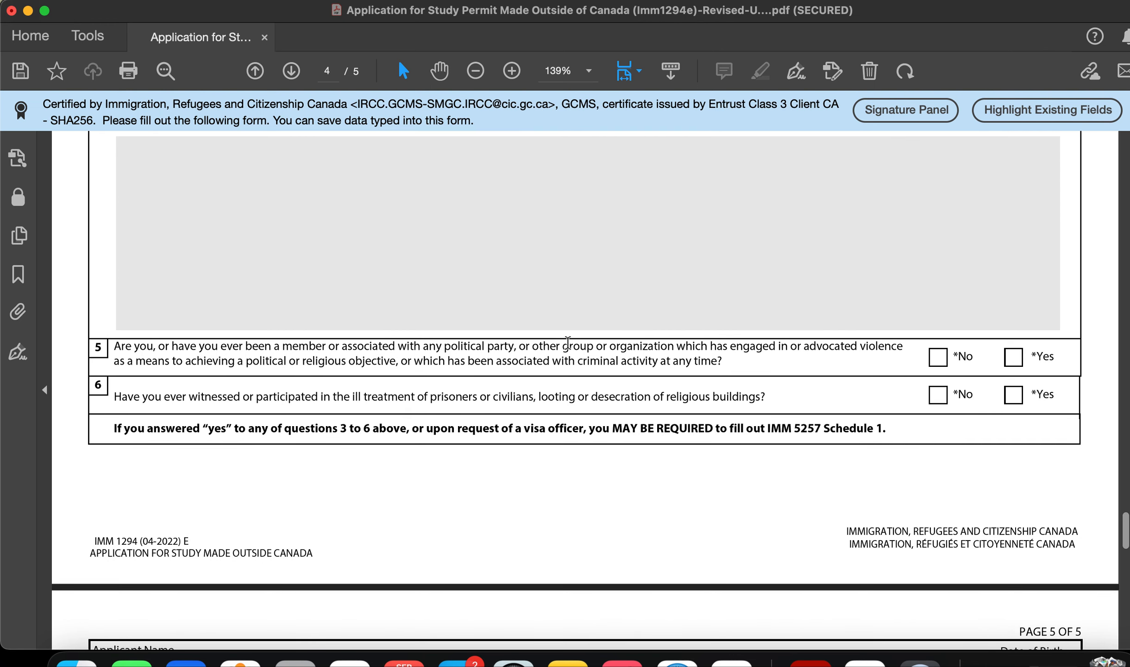
pyautogui.click(936, 362)
pyautogui.moveTo(778, 353); pyautogui.dragTo(701, 353)
pyautogui.click(705, 370)
pyautogui.click(938, 400)
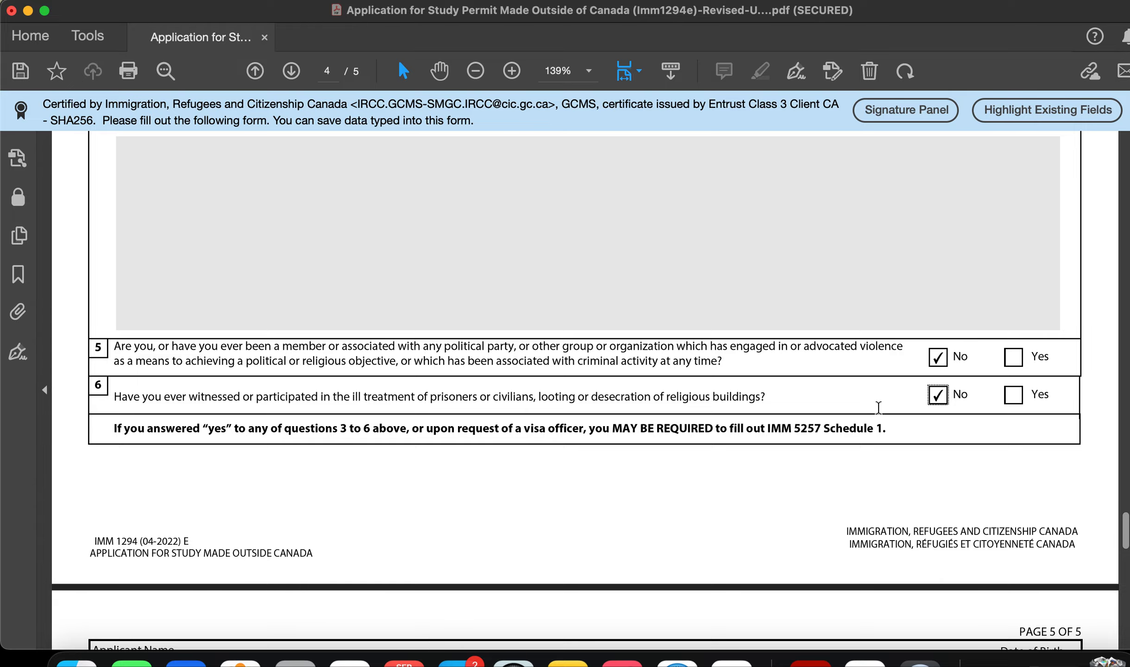
pyautogui.scroll(15, 890, 380)
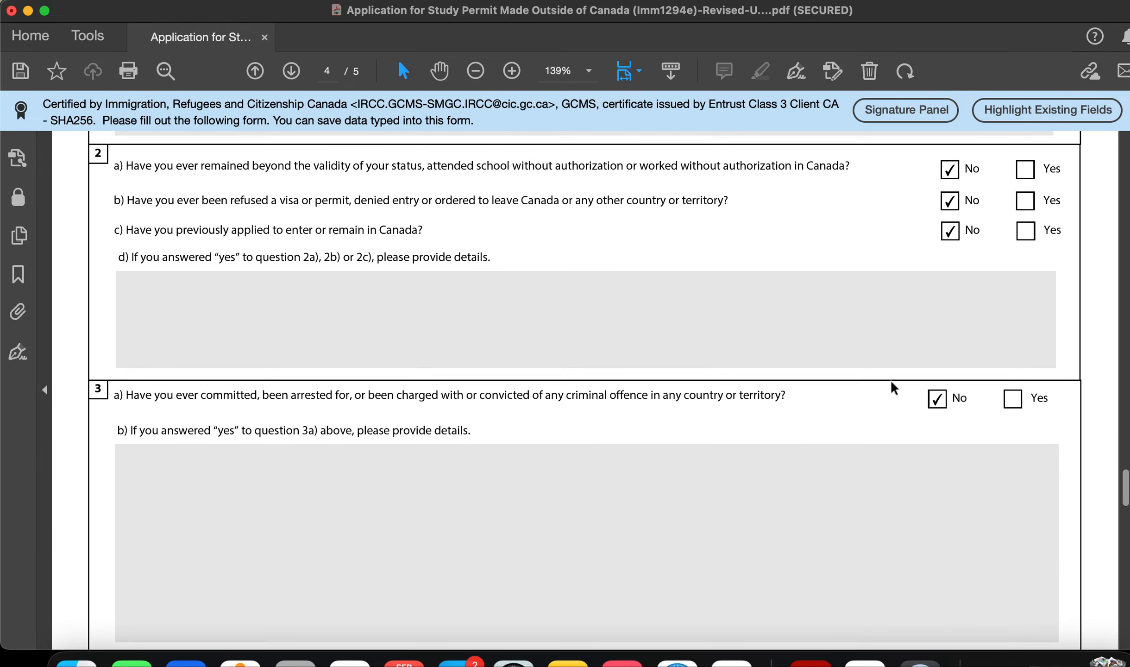
pyautogui.scroll(-15, 891, 380)
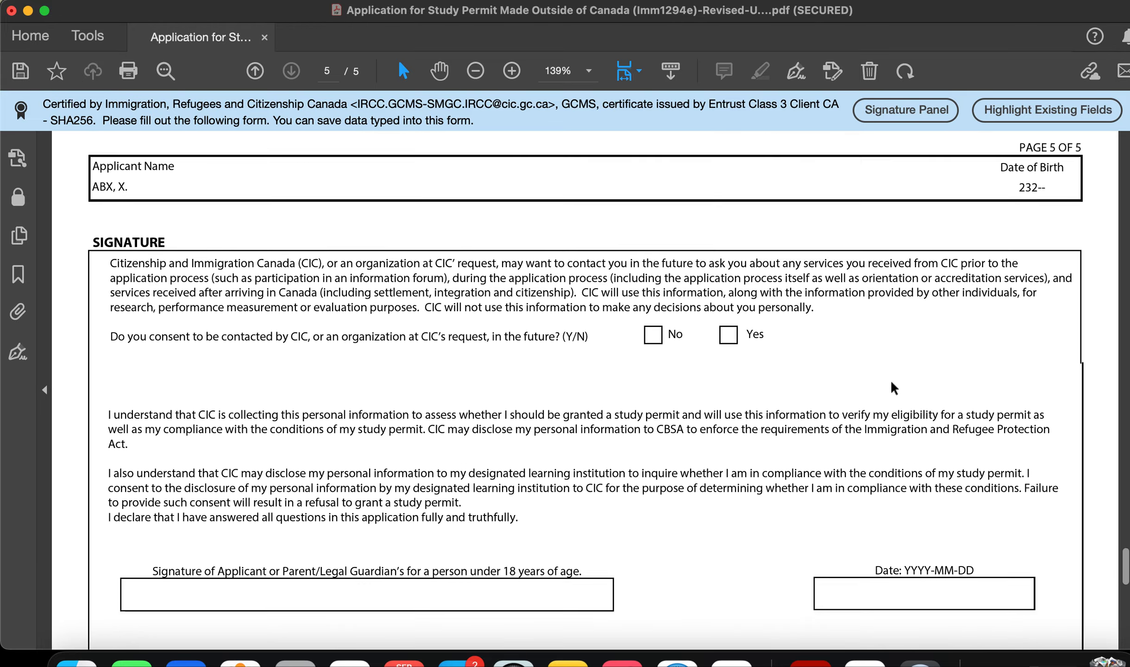
# Step: Check Yes to consent to future contact by CIC
pyautogui.scroll(6, 891, 379)
pyautogui.scroll(-4, 891, 380)
pyautogui.scroll(-4, 890, 379)
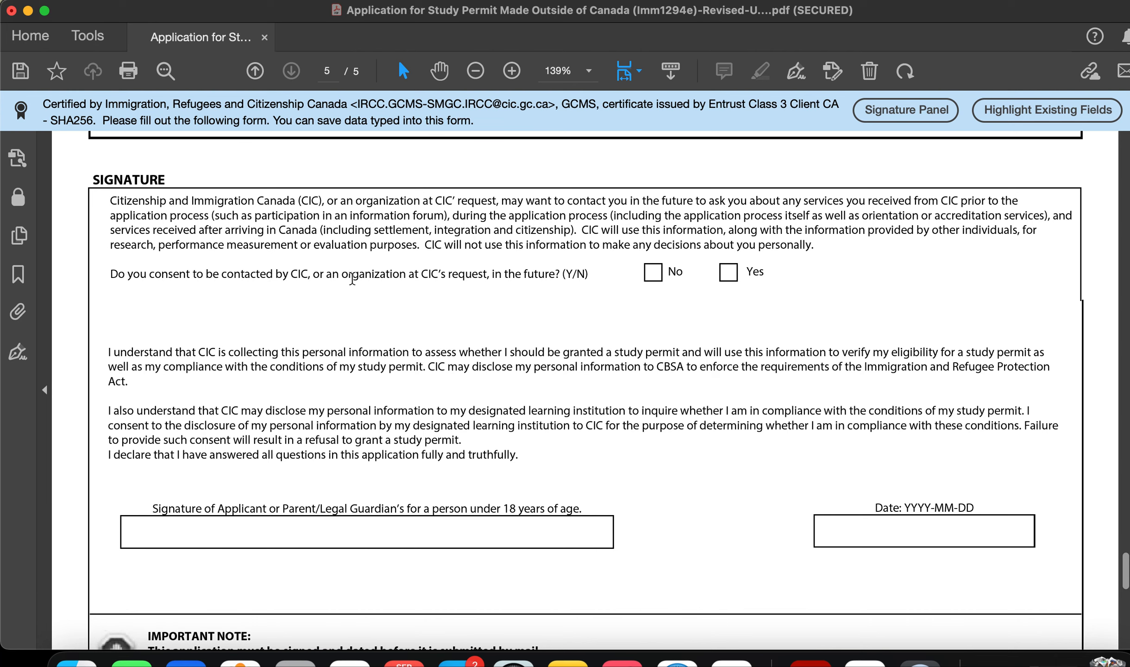
pyautogui.click(731, 275)
# Step: Type the applicant's signature in the signature box, then look over the page
pyautogui.moveTo(465, 284)
pyautogui.click(404, 537)
pyautogui.write('PRIS')
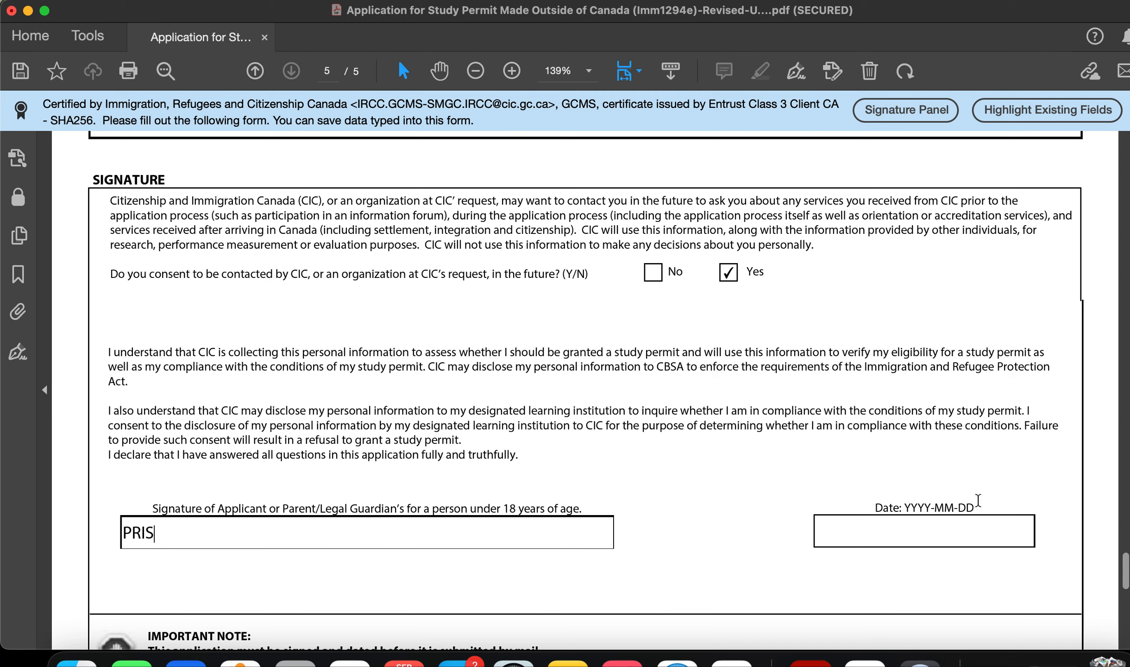
pyautogui.click(951, 540)
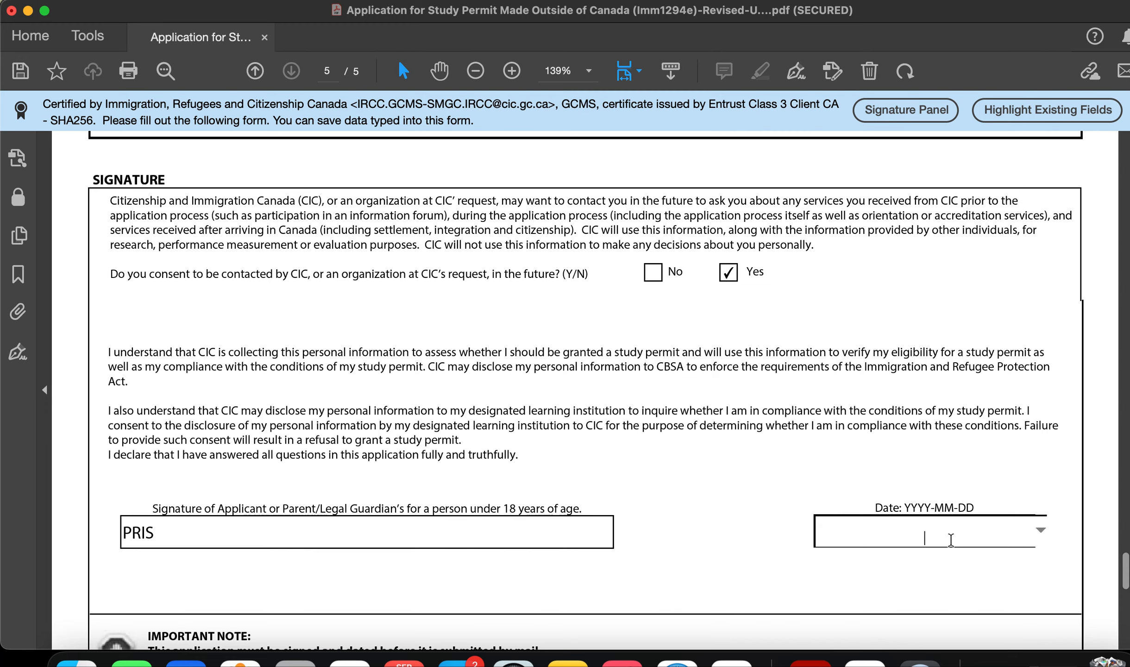
pyautogui.scroll(-10, 951, 540)
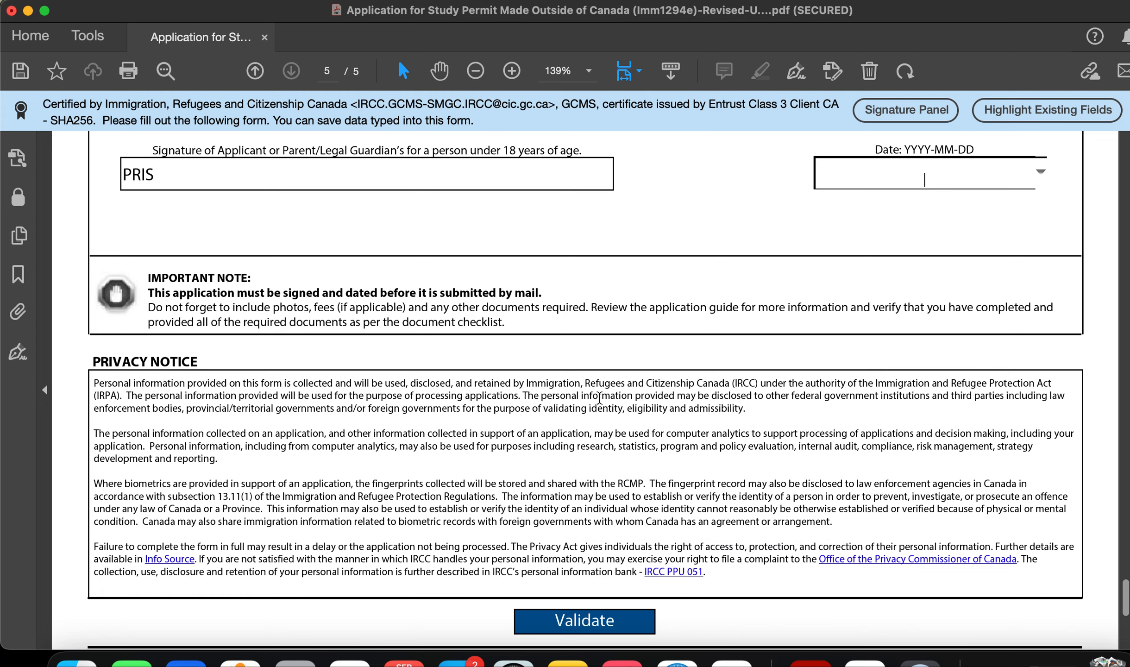
pyautogui.scroll(-10, 632, 533)
pyautogui.scroll(5, 633, 536)
pyautogui.scroll(-5, 633, 536)
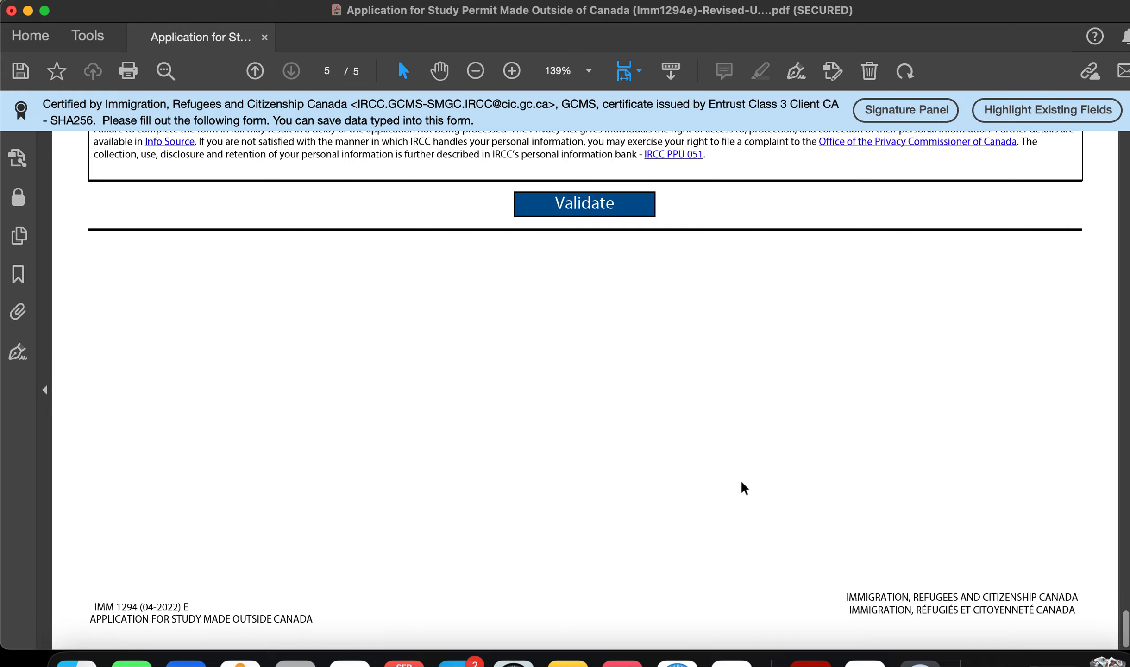
pyautogui.scroll(20, 742, 482)
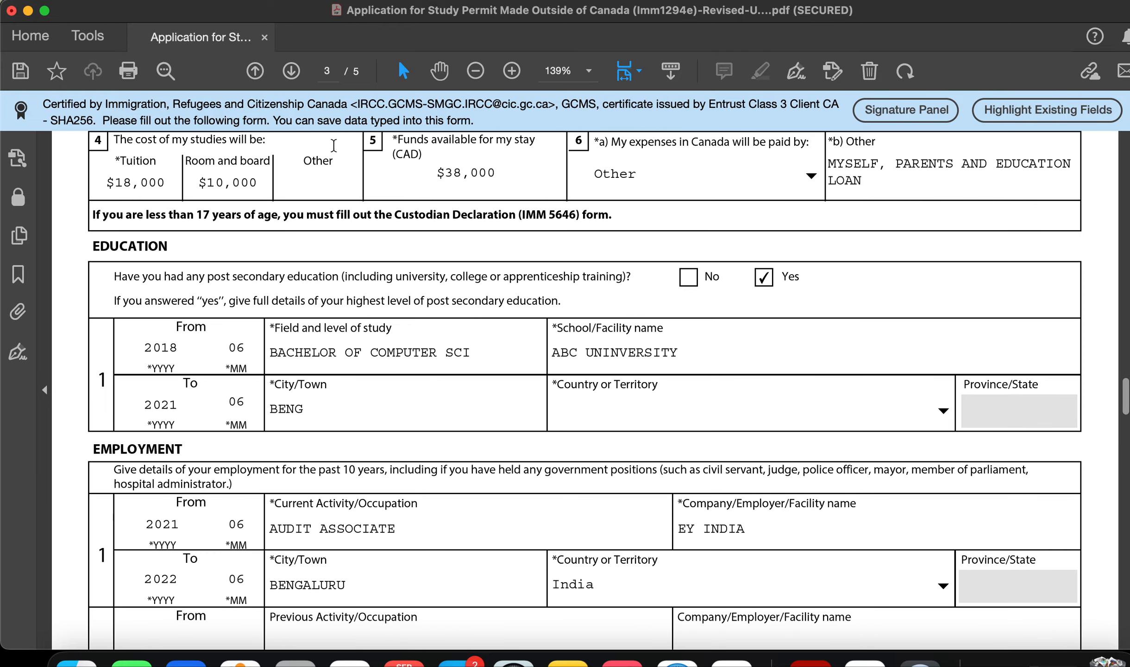
# Step: Glance at the File menu without using it, then scroll back to page 1
pyautogui.click(149, 1)
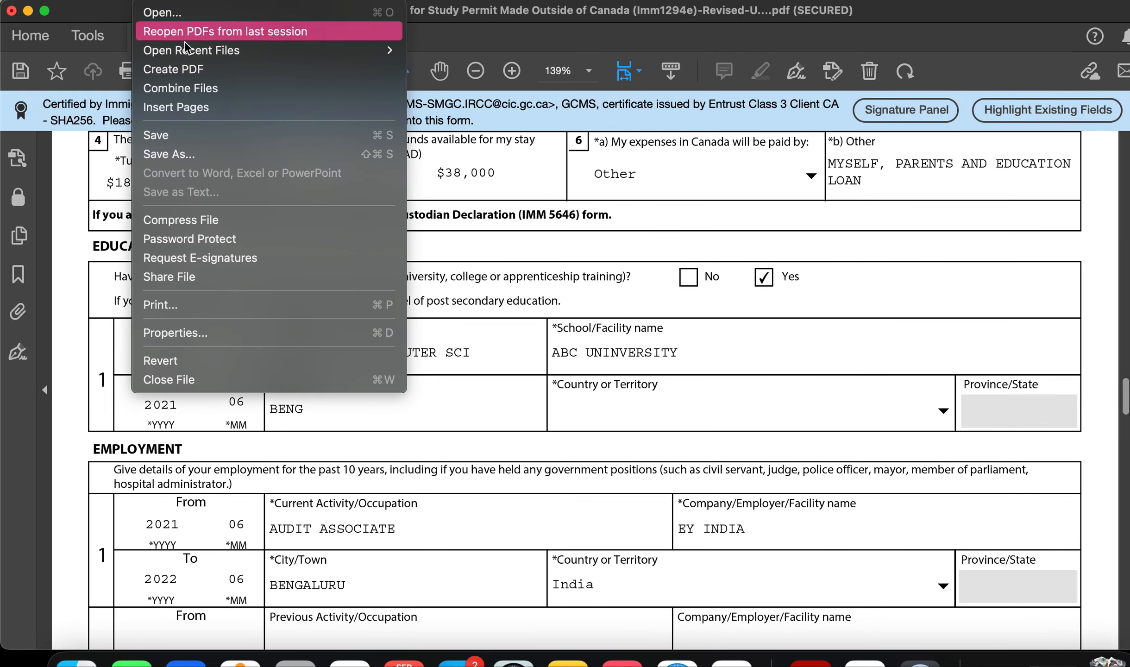
pyautogui.moveTo(190, 50)
pyautogui.click(622, 289)
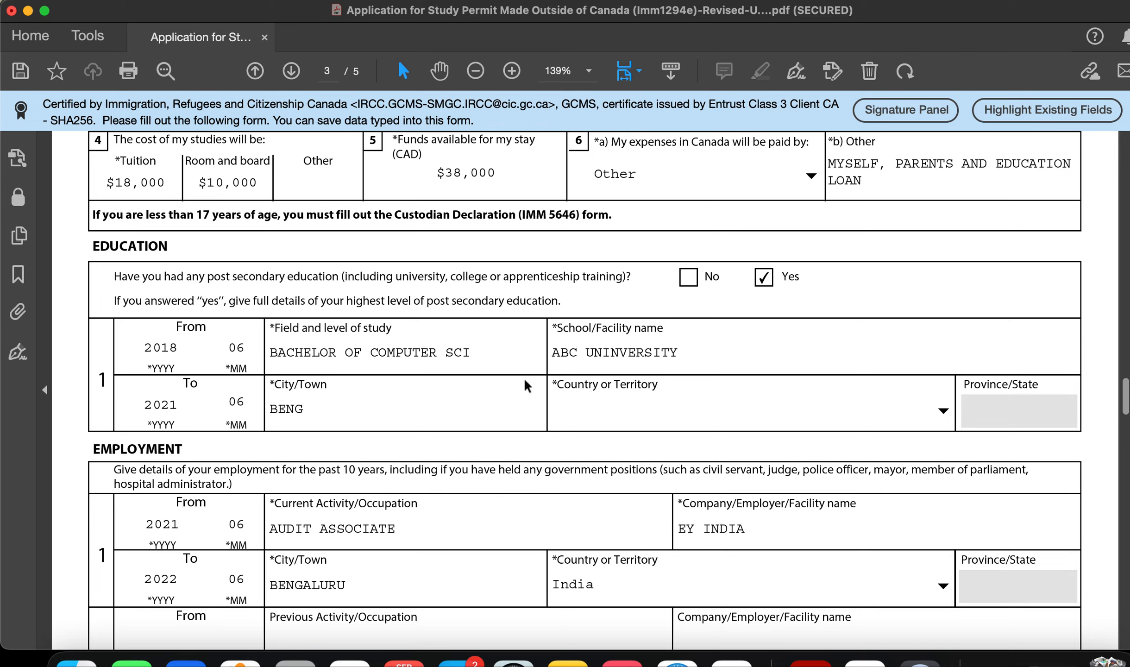
pyautogui.scroll(20, 524, 378)
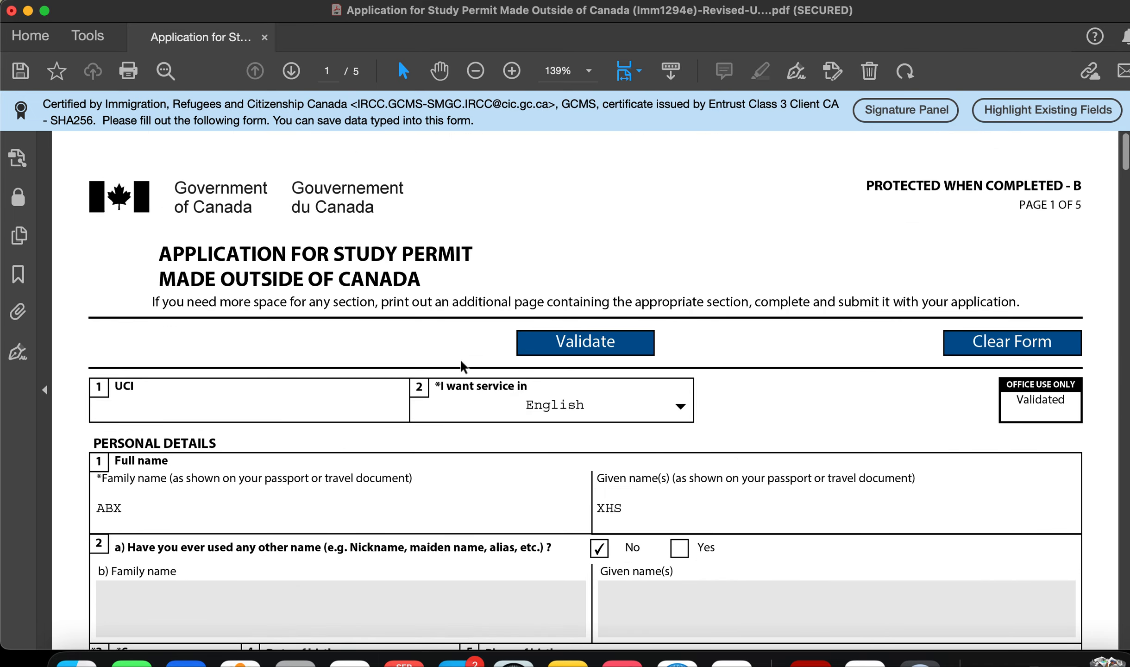
pyautogui.scroll(-10, 460, 359)
pyautogui.scroll(-20, 460, 360)
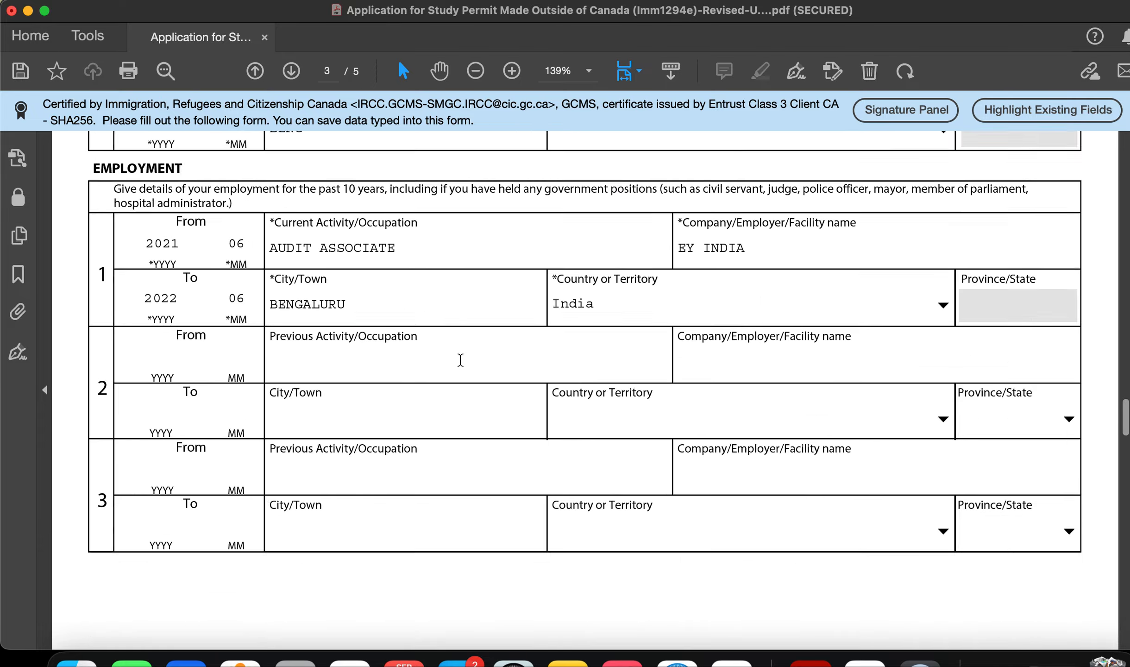
pyautogui.scroll(20, 461, 361)
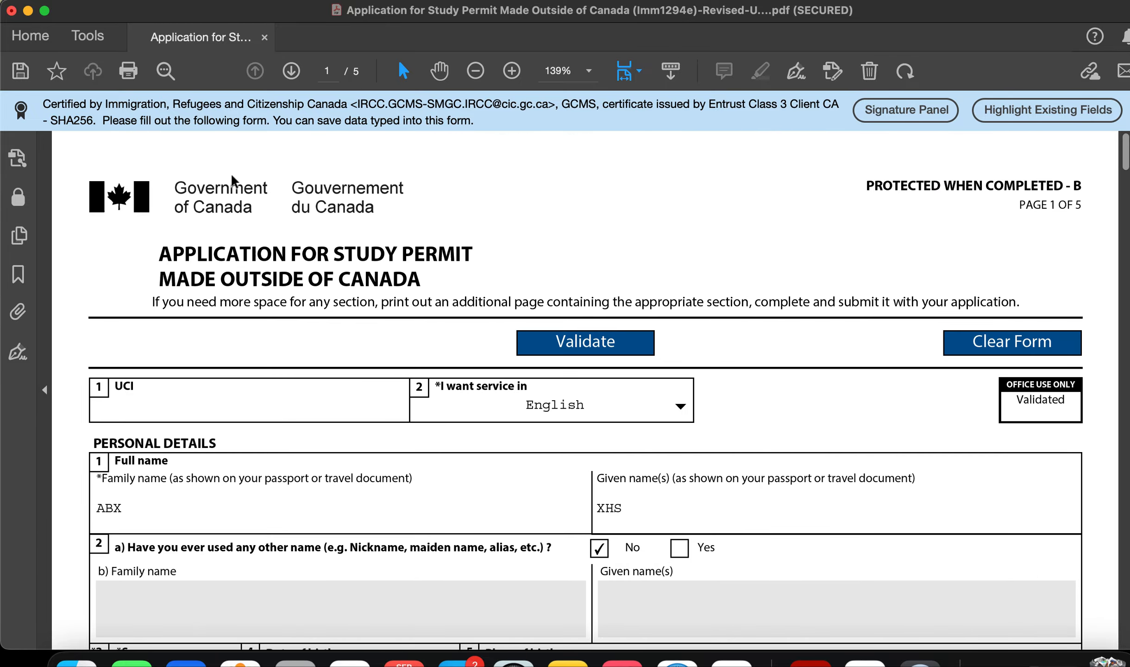